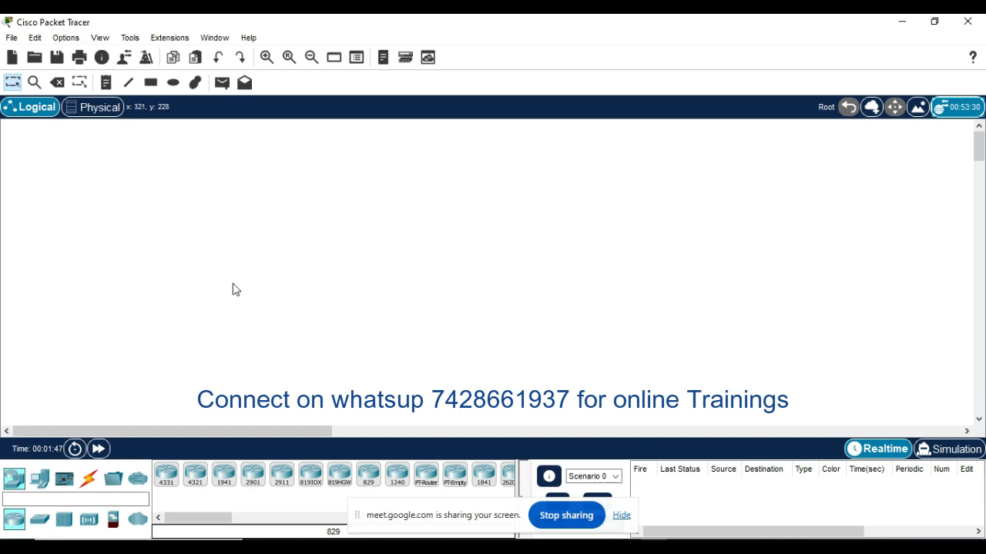
Step: Show the wireless devices available for placement in the topology
click(89, 521)
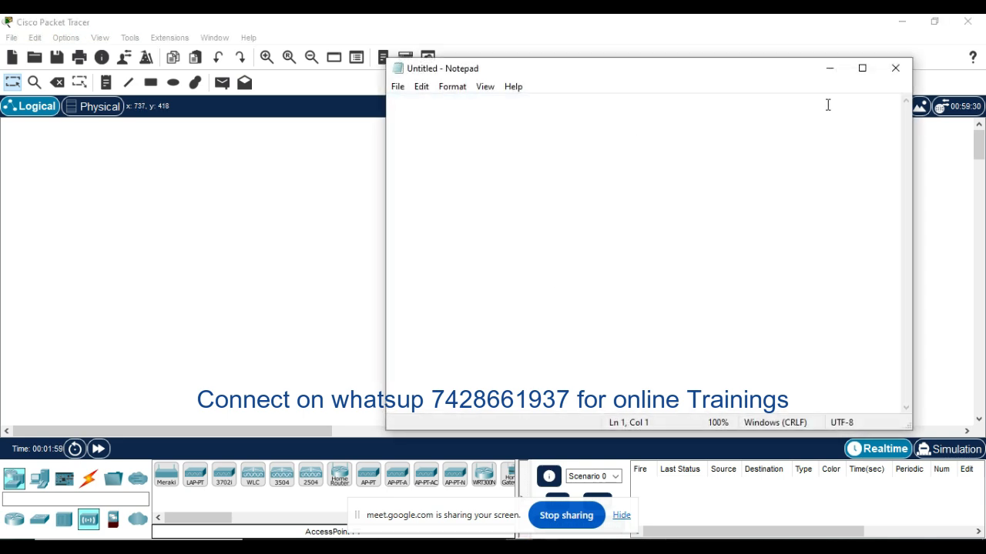
Step: Switch to a maximized Notepad and write "Air OS" and "IOS - New -" with a blank line between them
click(858, 68)
click(313, 144)
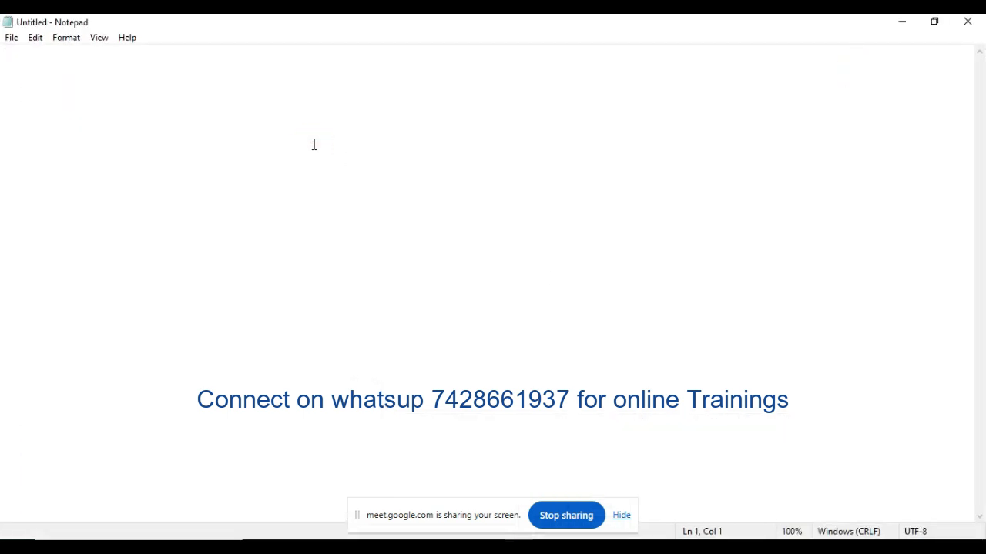
text(Air)
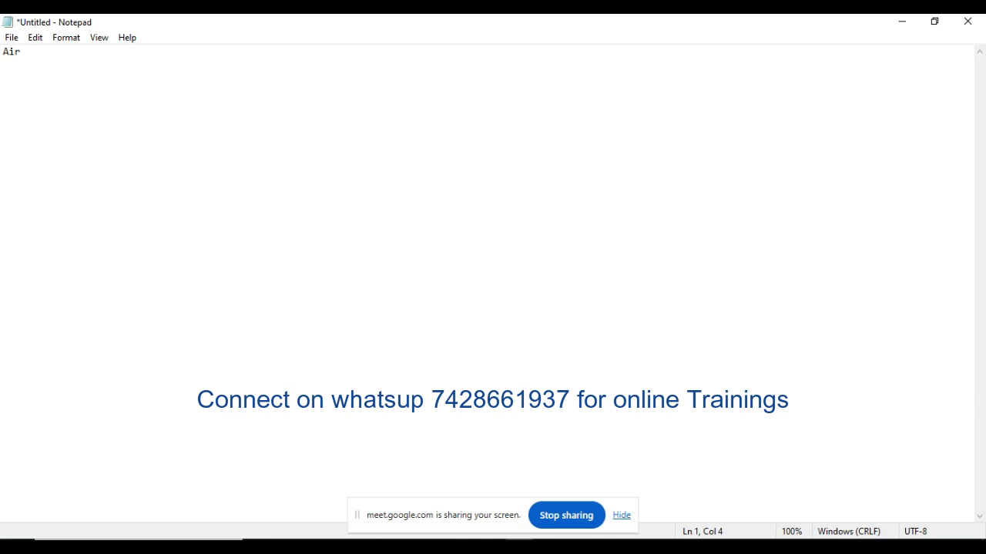
text( OS)
key(Return)
key(Return)
text(IOS - New)
Step: Complete the Air OS line with the controller series "-- 2500. 3500, 5500,8500"
click(60, 51)
text(-- 2500)
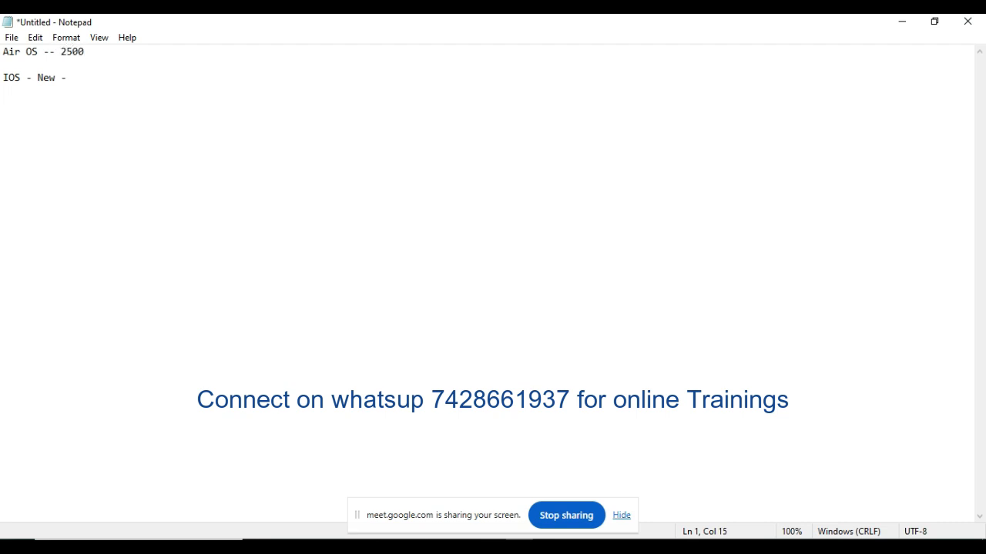
text(. 3500, 5500.8500)
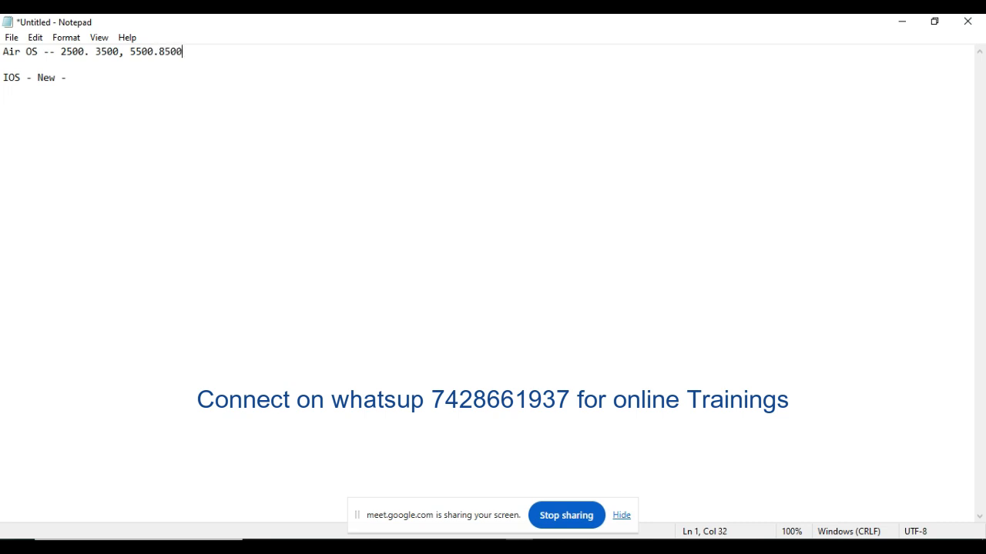
key(Left)
key(Left)
key(Left)
key(Left)
key(BackSpace)
text(,)
Step: Add the model list "2502,3504,5508,5520," below the Air OS line, separated by a blank line
click(194, 54)
key(Return)
key(Return)
text(2)
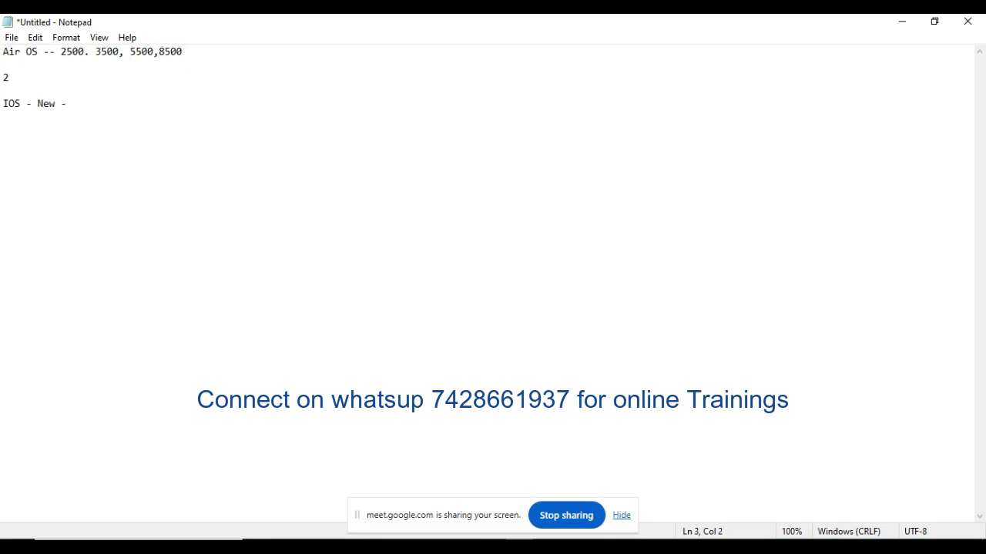
text(502,3504,5508,)
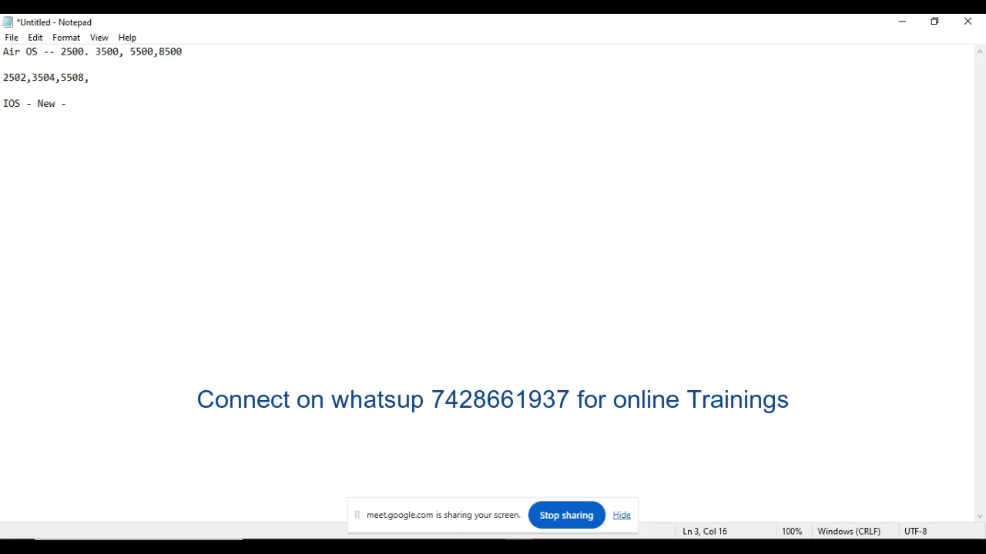
text(5520,)
click(43, 52)
drag(43, 52, 3, 52)
click(139, 80)
drag(127, 80, 3, 52)
click(136, 88)
drag(131, 82, 4, 52)
click(187, 94)
drag(22, 103, 4, 103)
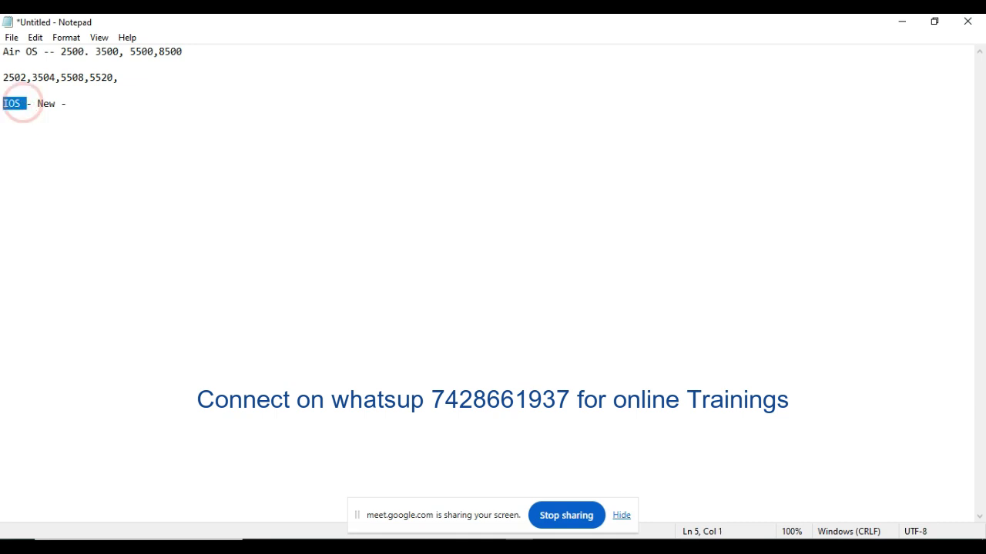
click(103, 102)
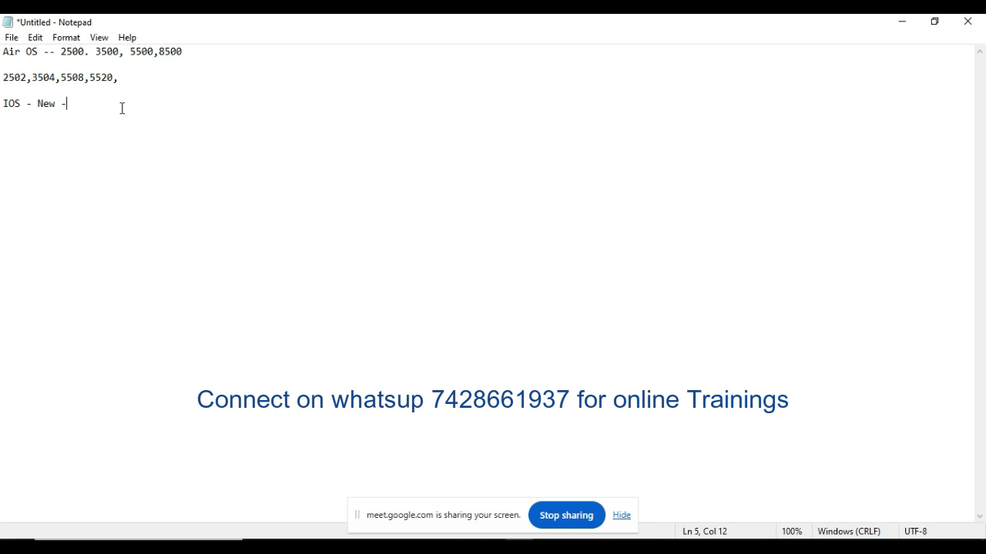
click(126, 80)
key(shift+Home)
key(shift+Up)
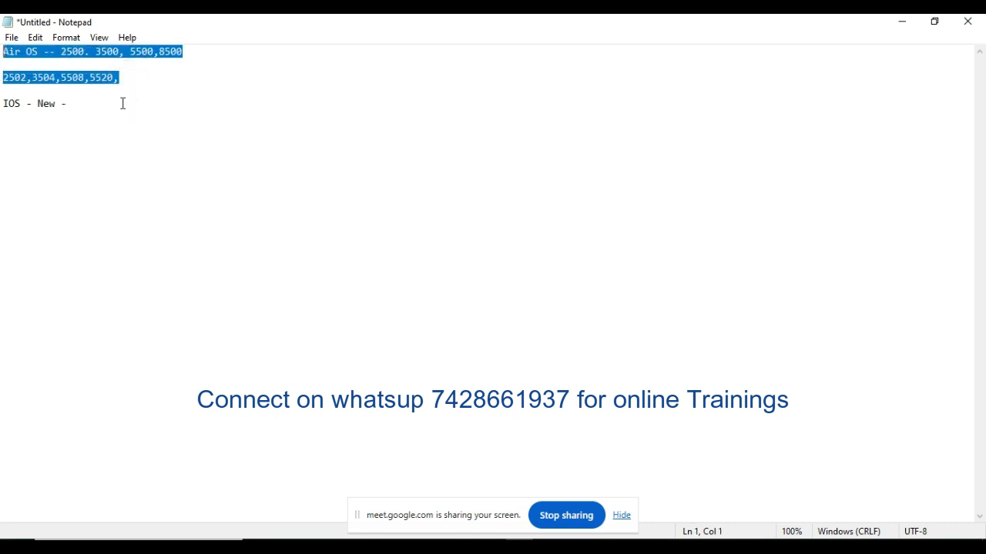
click(129, 119)
triple_click(112, 110)
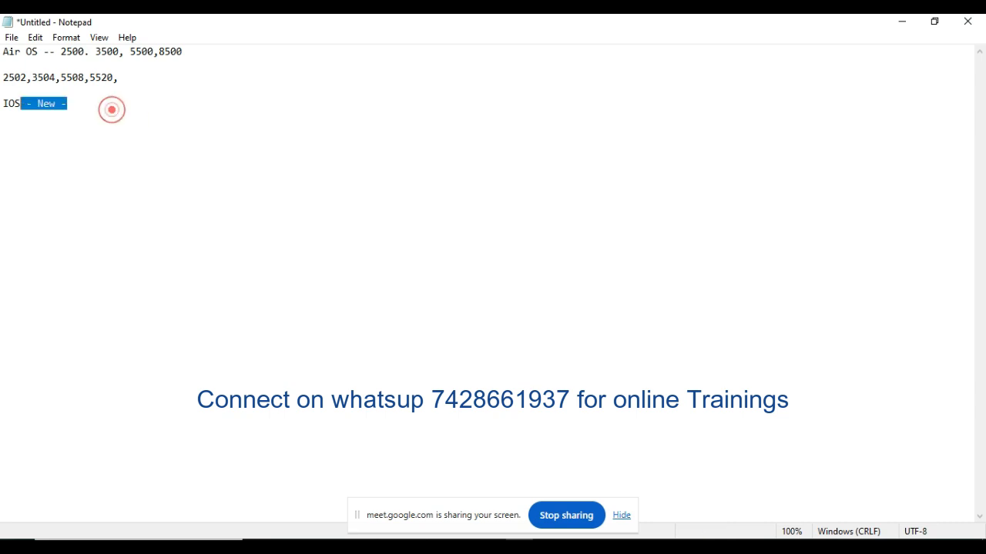
Step: Append "9800 WLC" to the end of the IOS line
click(111, 113)
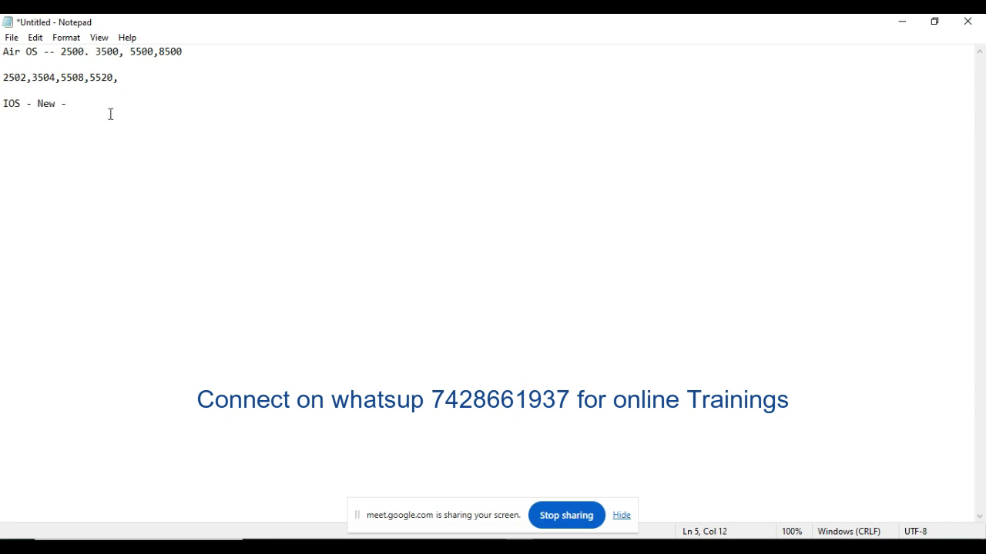
text(9800 WLC)
double_click(17, 105)
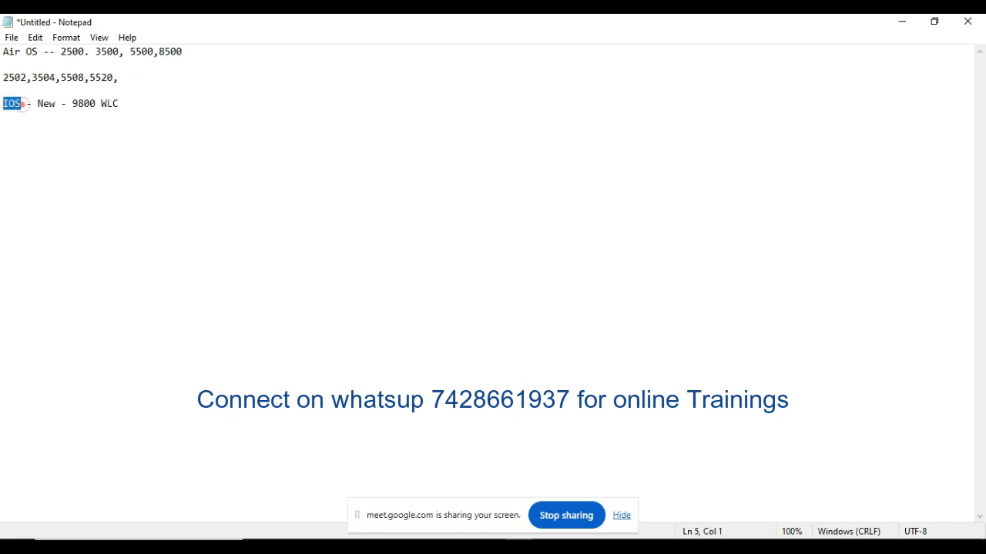
triple_click(141, 107)
click(135, 100)
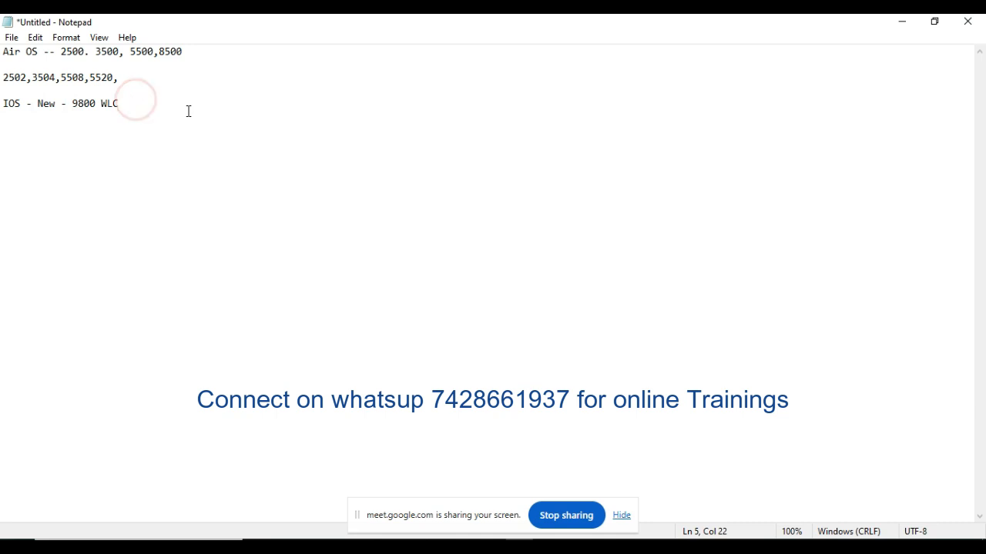
drag(187, 110, 18, 106)
click(141, 104)
triple_click(139, 102)
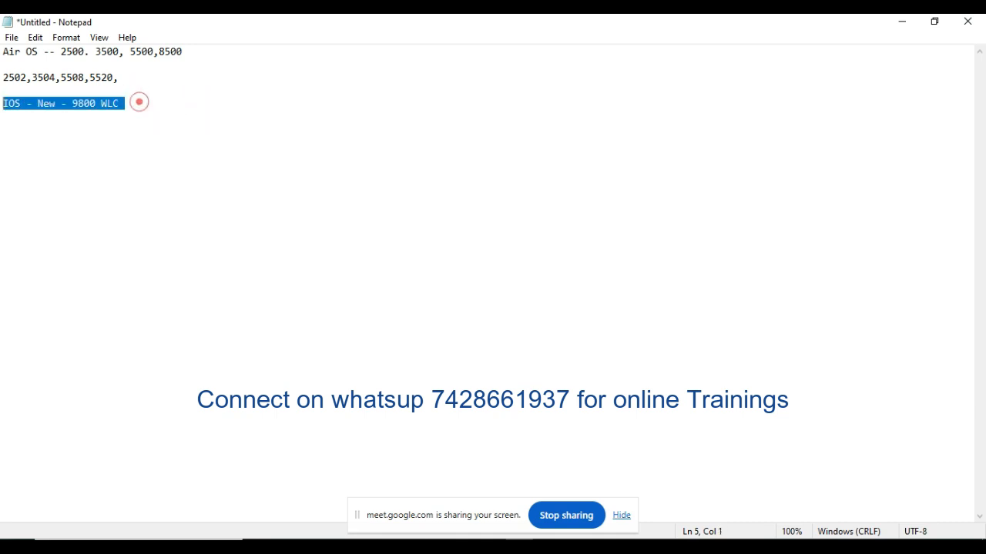
click(56, 119)
click(121, 103)
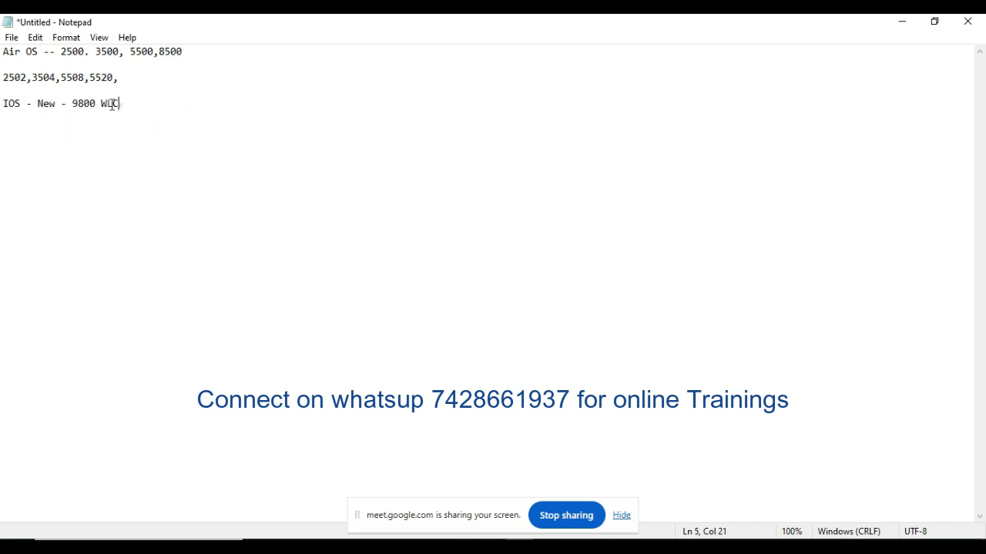
triple_click(121, 103)
click(77, 127)
click(139, 105)
drag(139, 104, 2, 104)
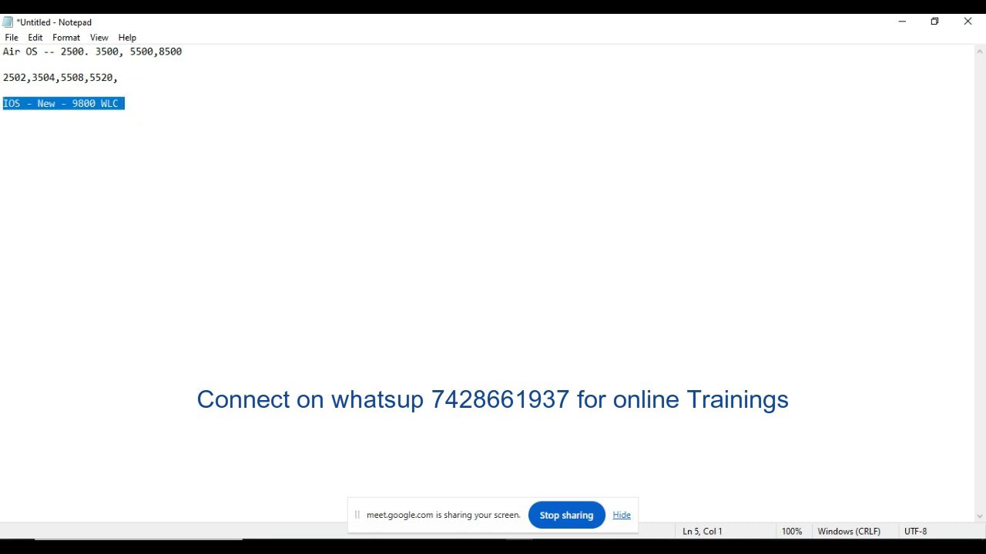
click(95, 145)
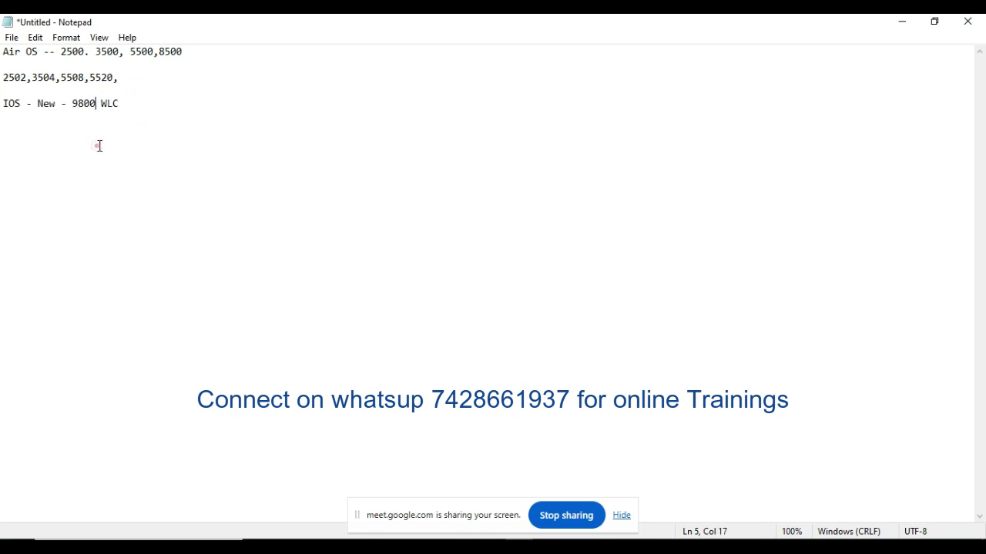
drag(135, 77, 2, 51)
click(157, 77)
click(136, 88)
drag(147, 88, 2, 51)
click(170, 112)
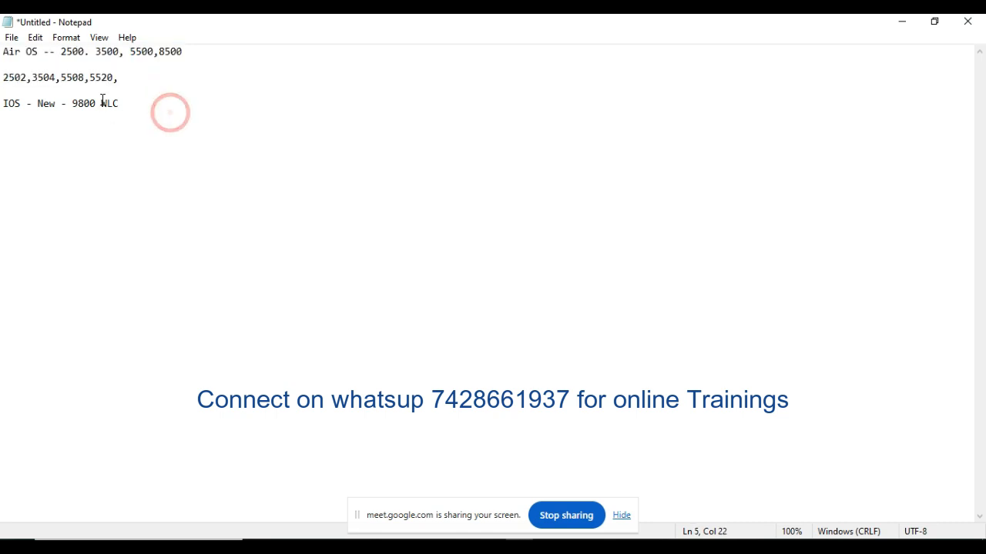
drag(124, 78, 3, 51)
click(146, 103)
drag(146, 103, 3, 103)
click(199, 161)
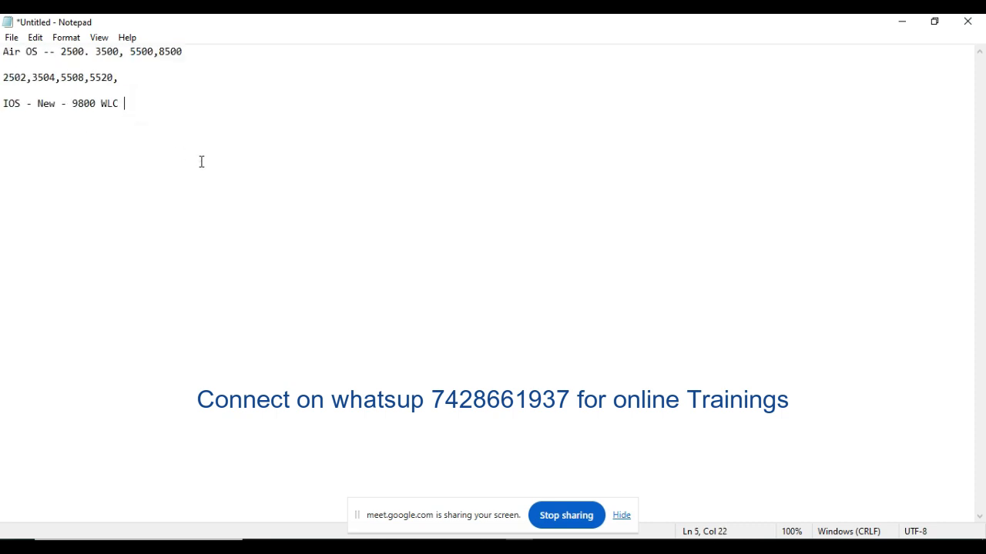
triple_click(150, 101)
Step: Insert two extra blank lines between the Air OS model list and the IOS line
click(9, 91)
key(Return)
key(Return)
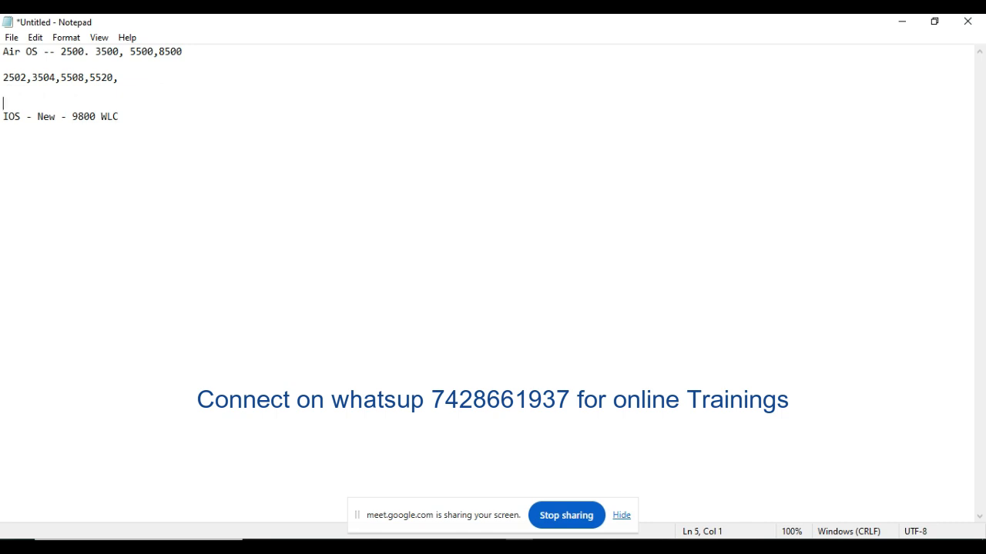
drag(137, 83, 3, 52)
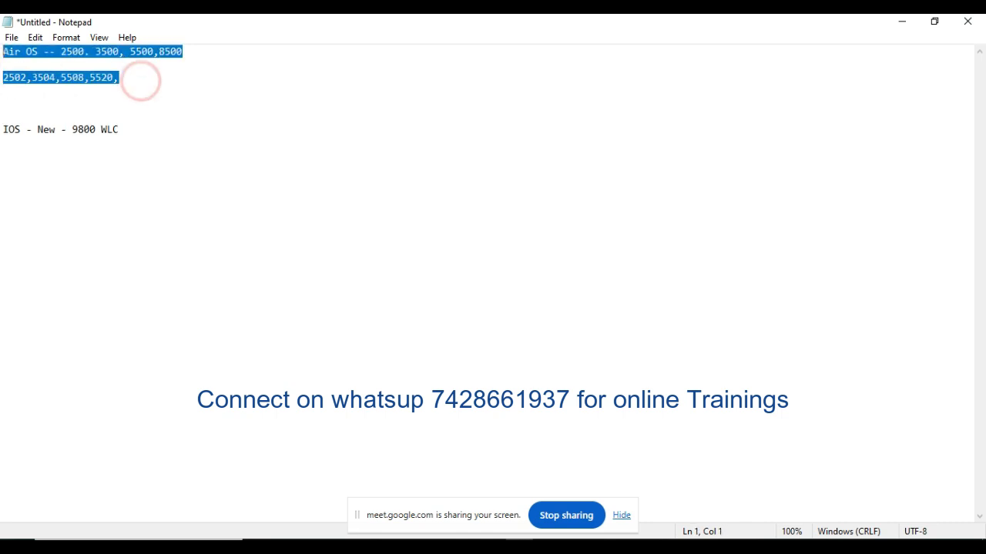
click(131, 92)
drag(130, 79, 3, 51)
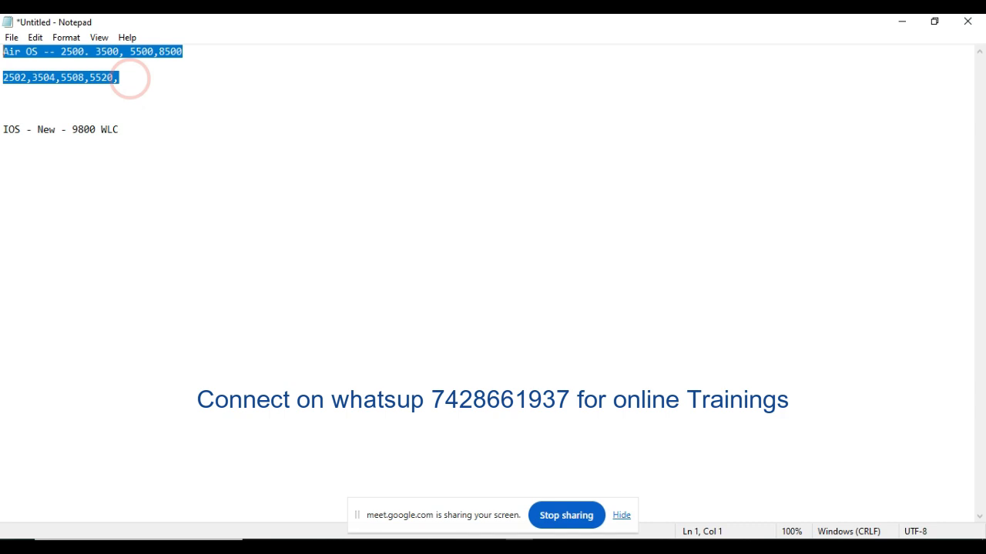
click(80, 93)
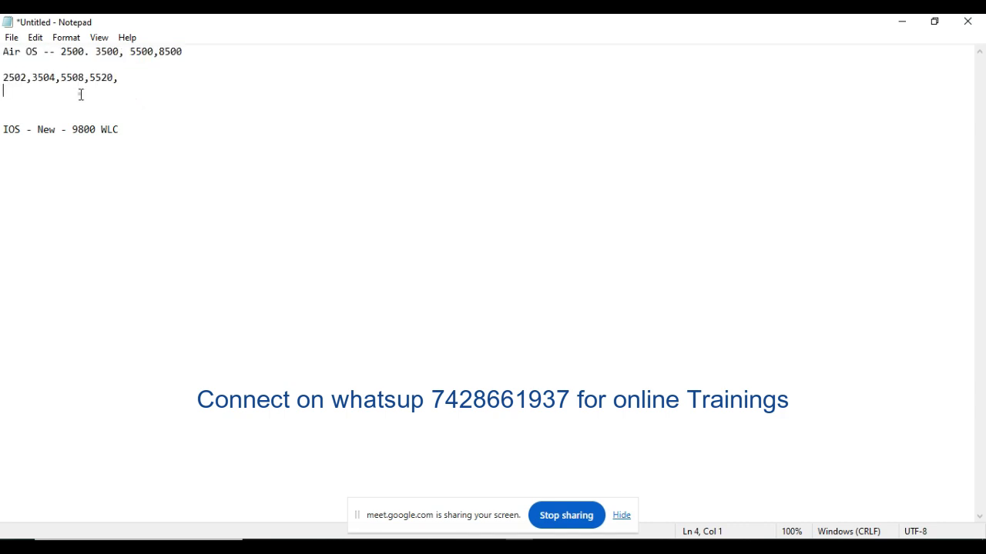
Step: Switch back to Cisco Packet Tracer and place a 3504 wireless LAN controller in the logical workspace
click(901, 21)
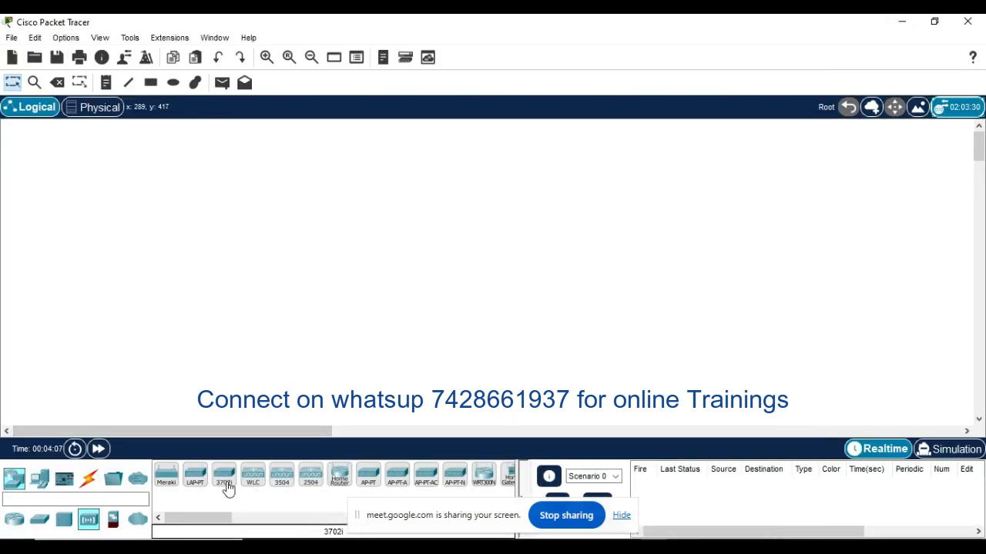
click(282, 476)
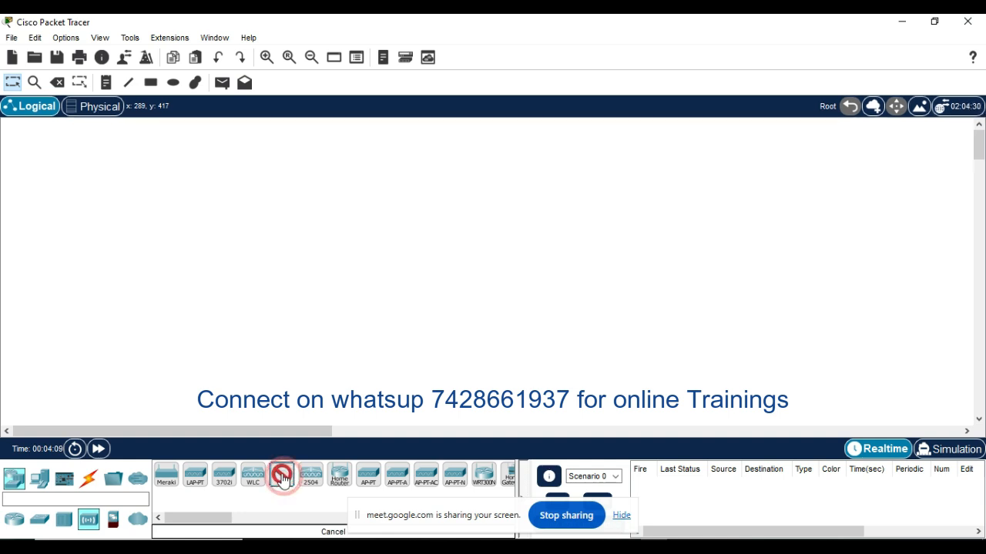
click(431, 216)
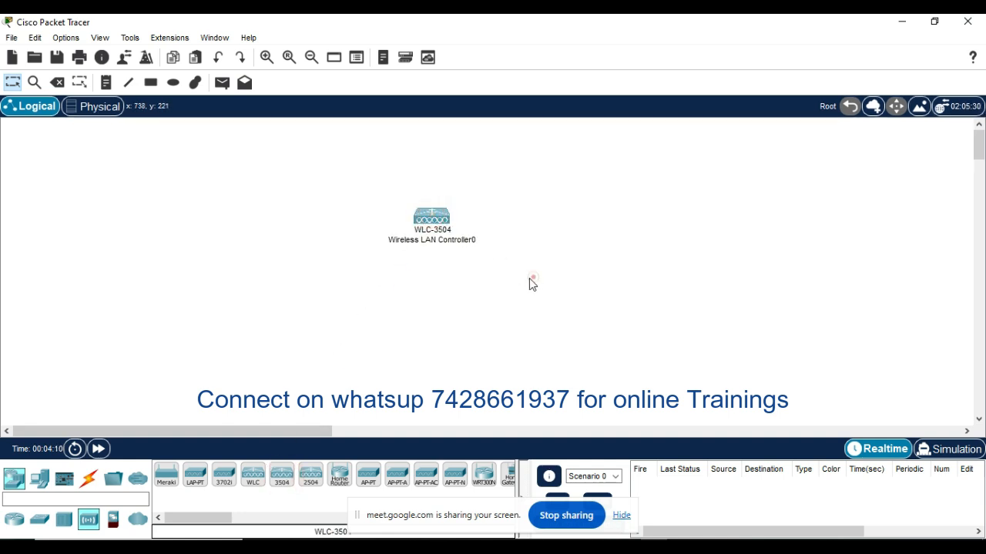
Step: Rename the wireless LAN controller as WLC_Test
click(451, 240)
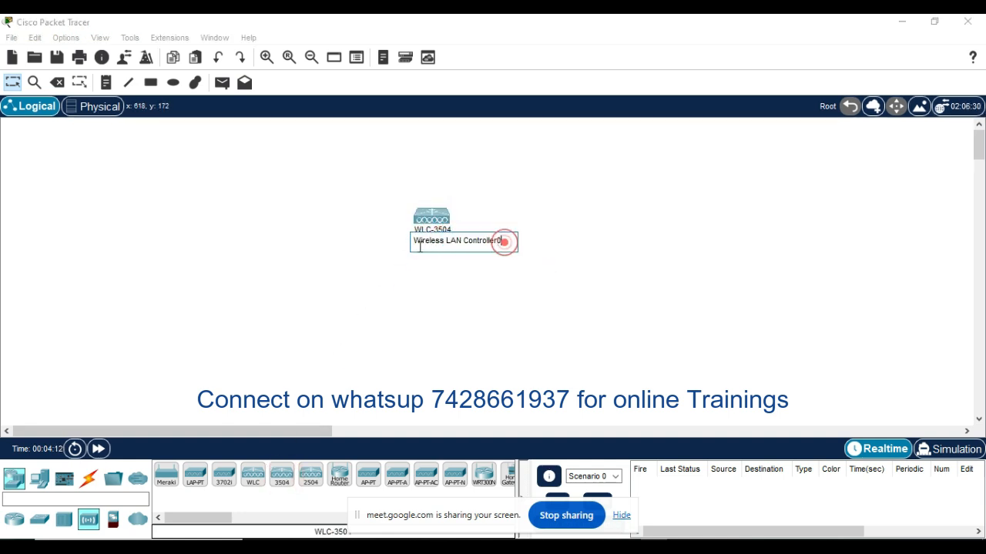
drag(503, 241, 410, 248)
text(WLC)
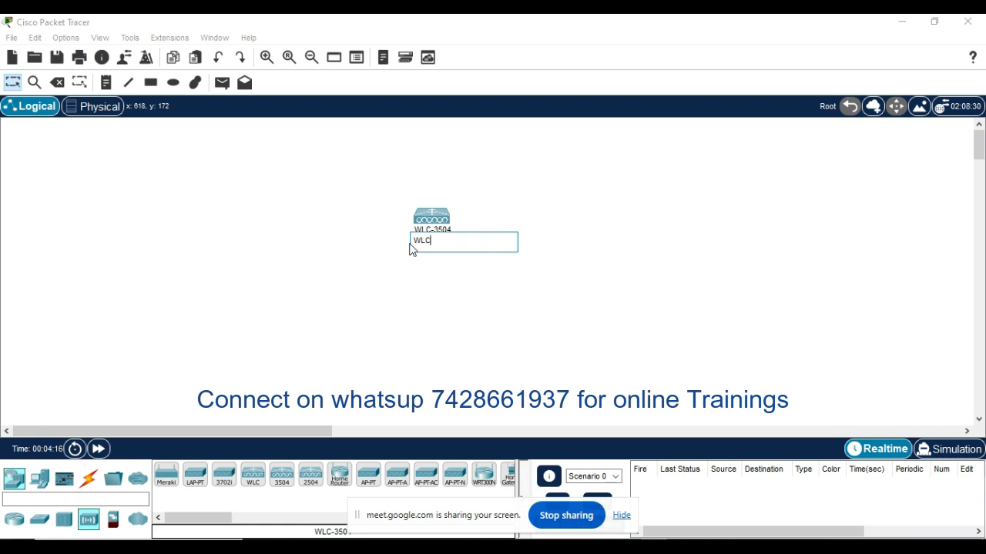
text(_Test)
click(444, 305)
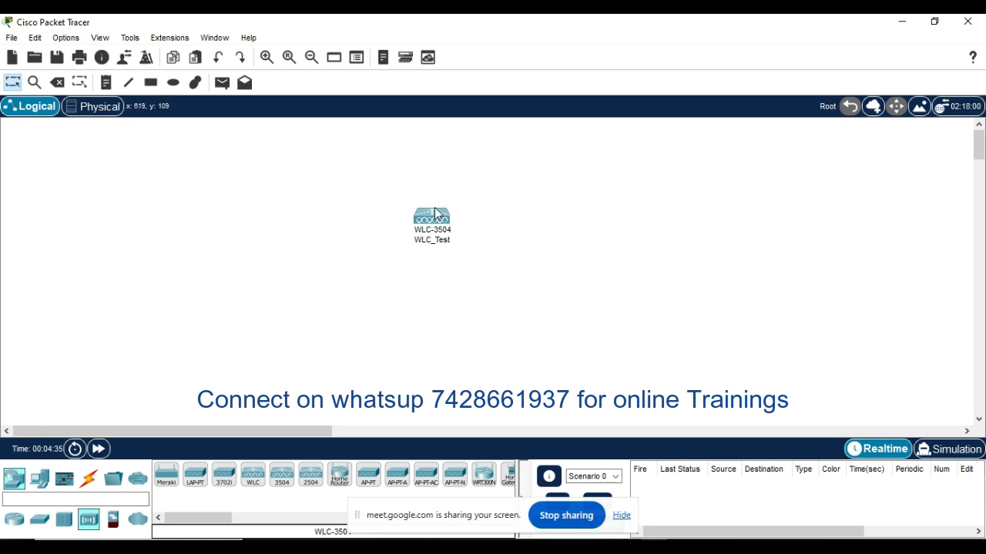
Step: Place a 2960 switch to the left of WLC_Test, level with it
click(39, 519)
click(166, 476)
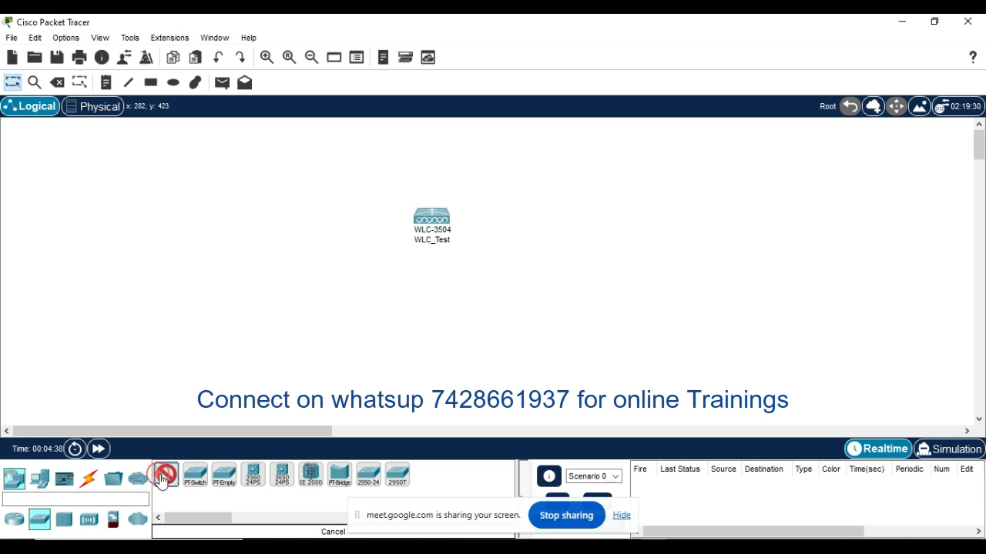
click(255, 224)
drag(257, 225, 258, 212)
click(320, 288)
Step: Shift WLC_Test and the 2960 switch slightly to the right, keeping them side by side
drag(432, 229, 441, 227)
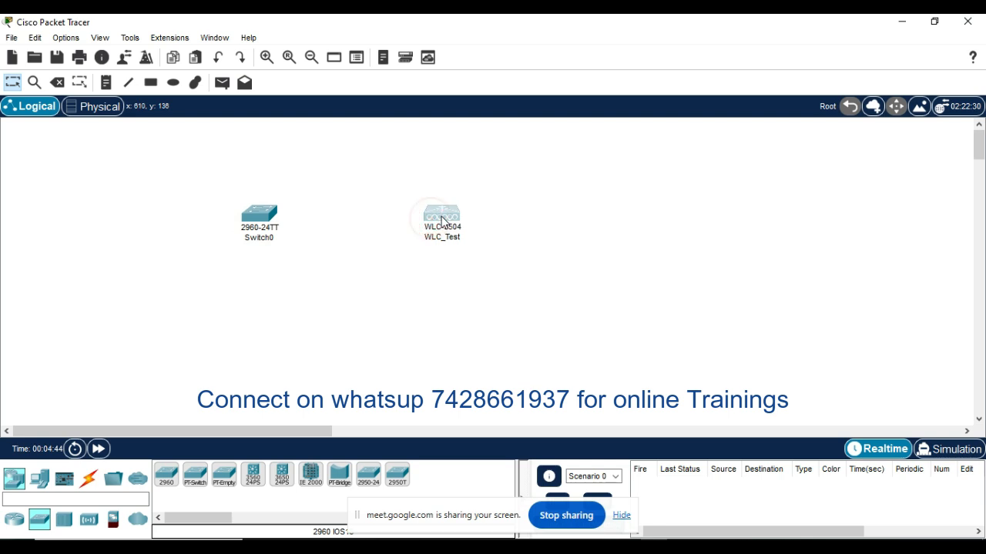
click(430, 298)
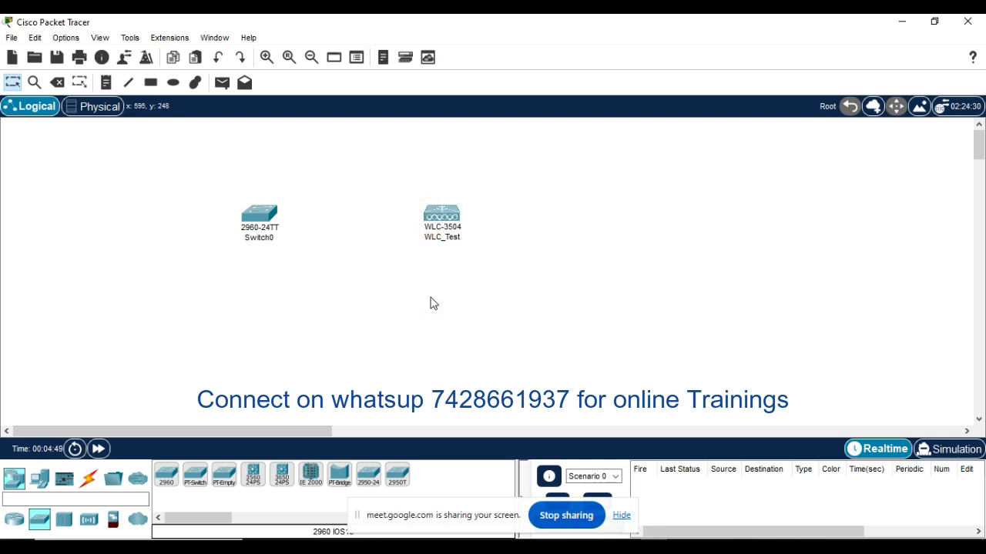
drag(266, 227, 281, 226)
click(377, 316)
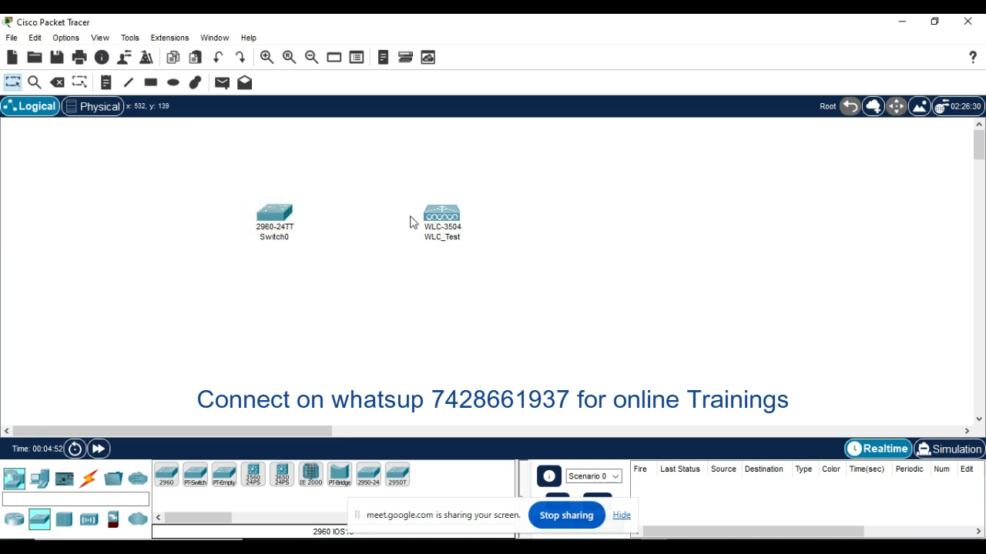
Step: Connect the 2960 switch to WLC_Test with an automatically chosen cable and move the controller slightly farther right
click(88, 478)
click(167, 475)
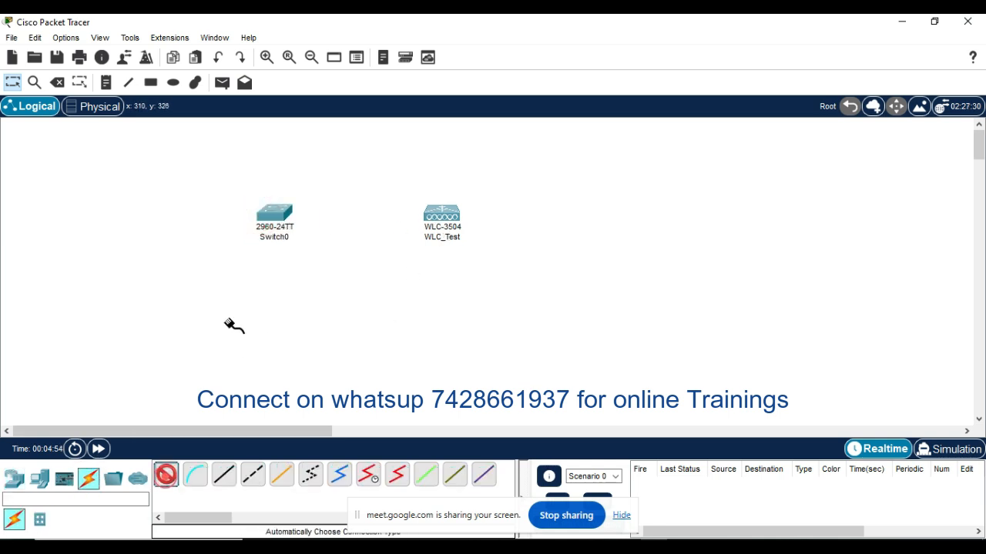
click(279, 220)
click(435, 217)
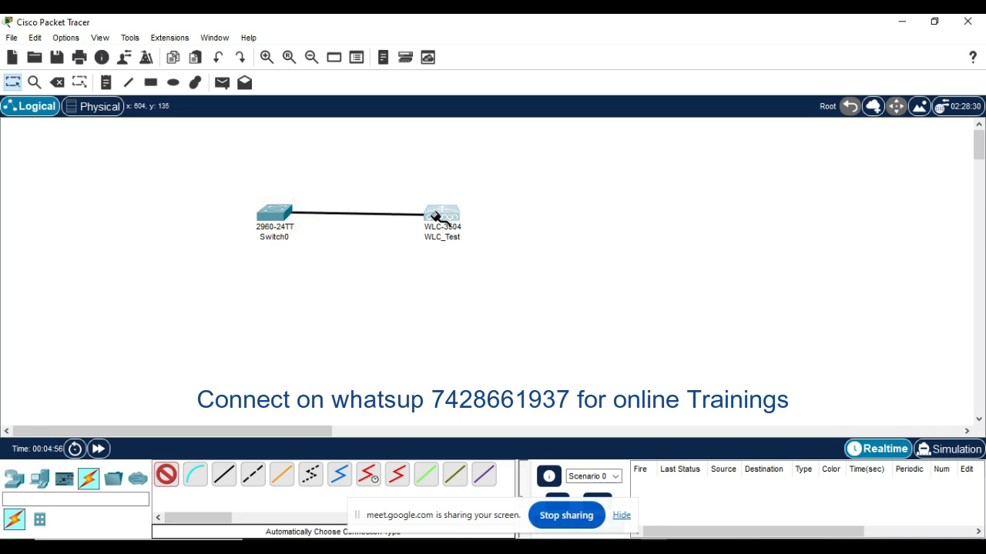
click(435, 215)
drag(452, 216, 467, 213)
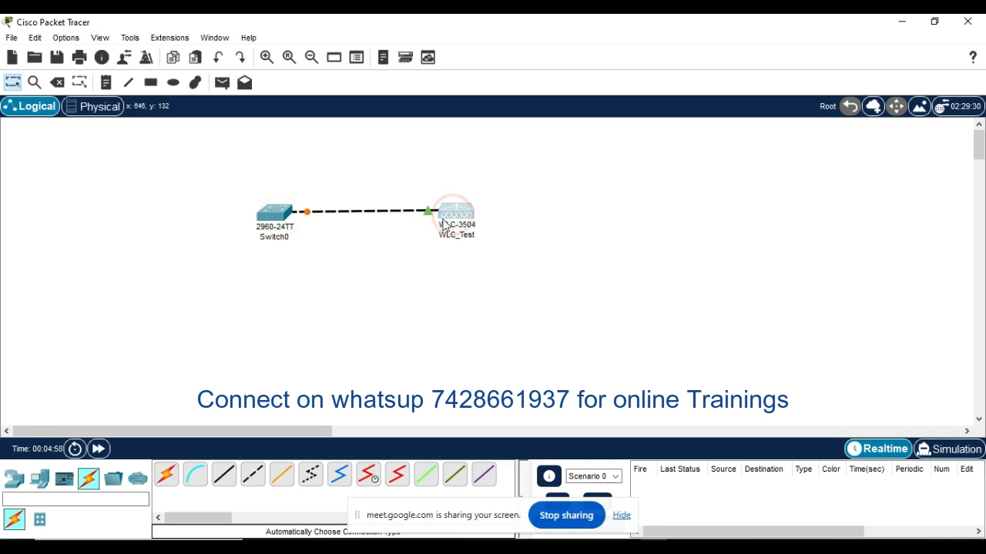
click(366, 260)
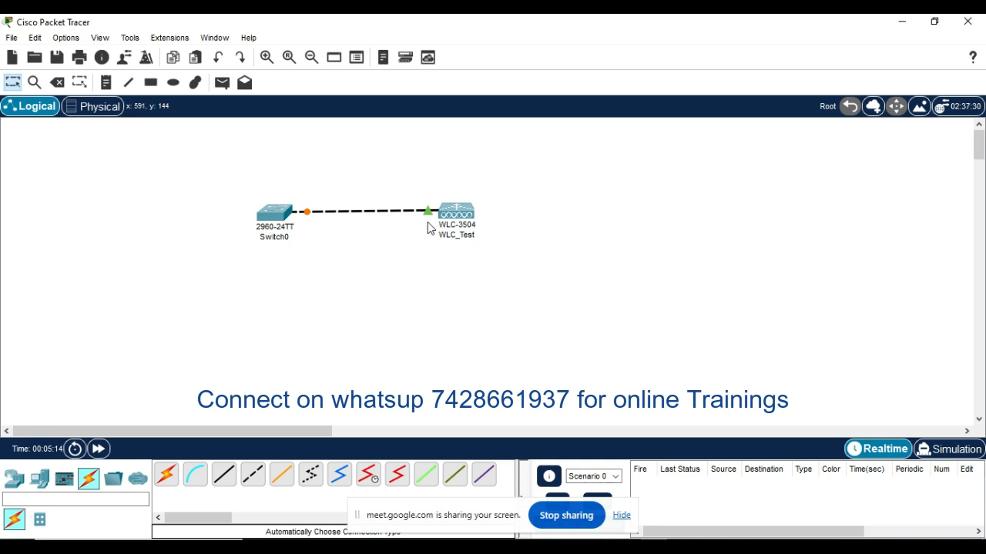
Step: Place a generic PC (PC-PT) in the workspace directly below the 2960 switch
click(36, 478)
click(166, 474)
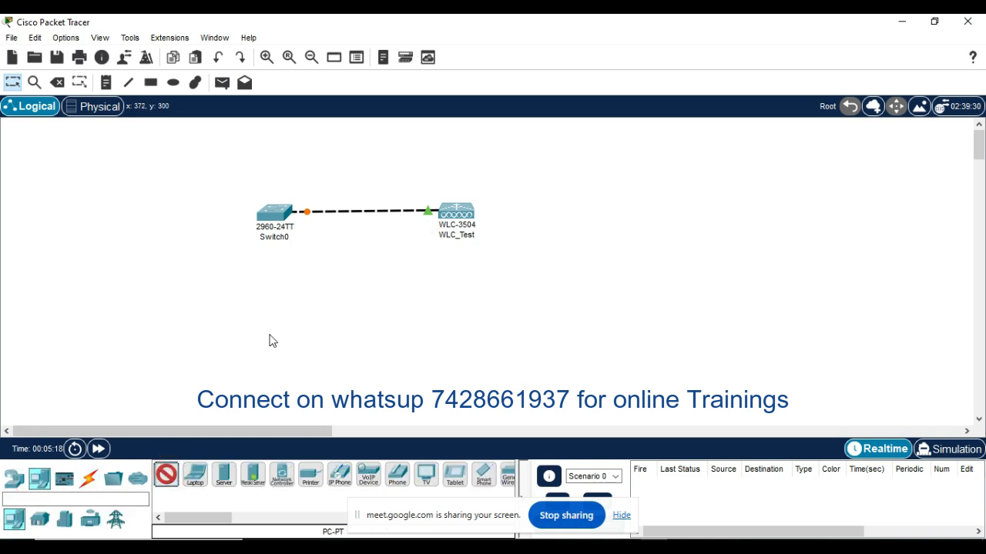
click(269, 340)
click(359, 369)
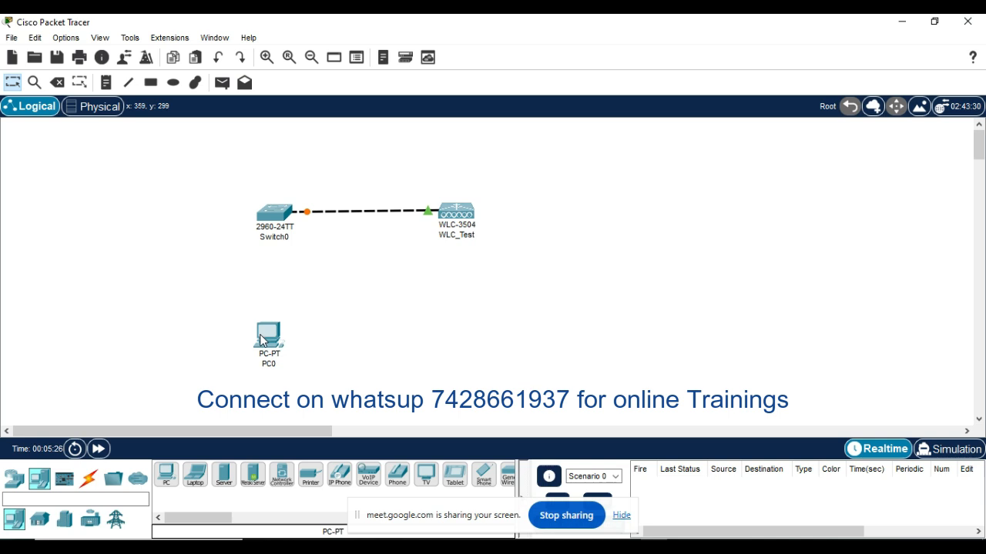
Step: Connect the 2960 switch to PC0 with an automatically chosen cable and shift the PC slightly right under the switch
mouse_move(263, 336)
click(89, 478)
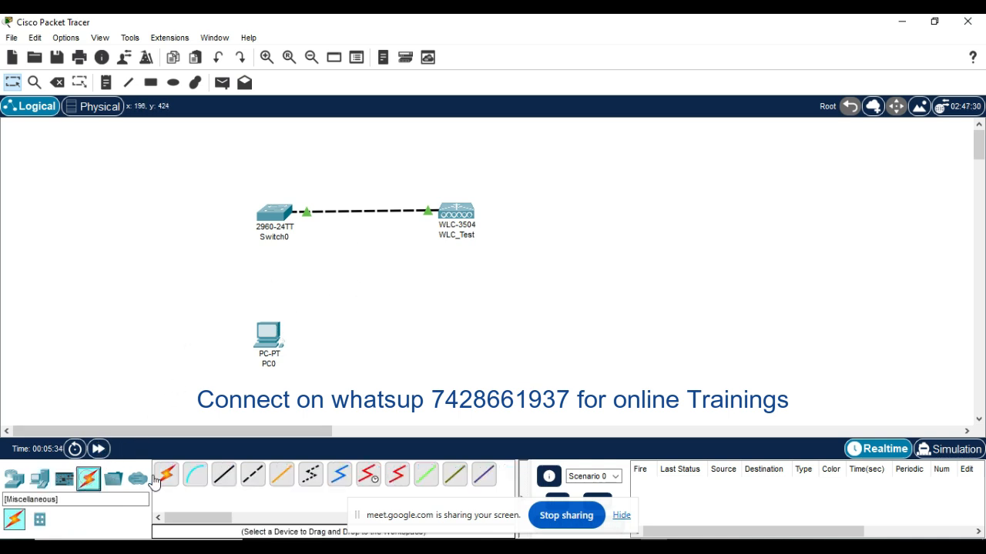
click(166, 475)
click(273, 214)
click(268, 335)
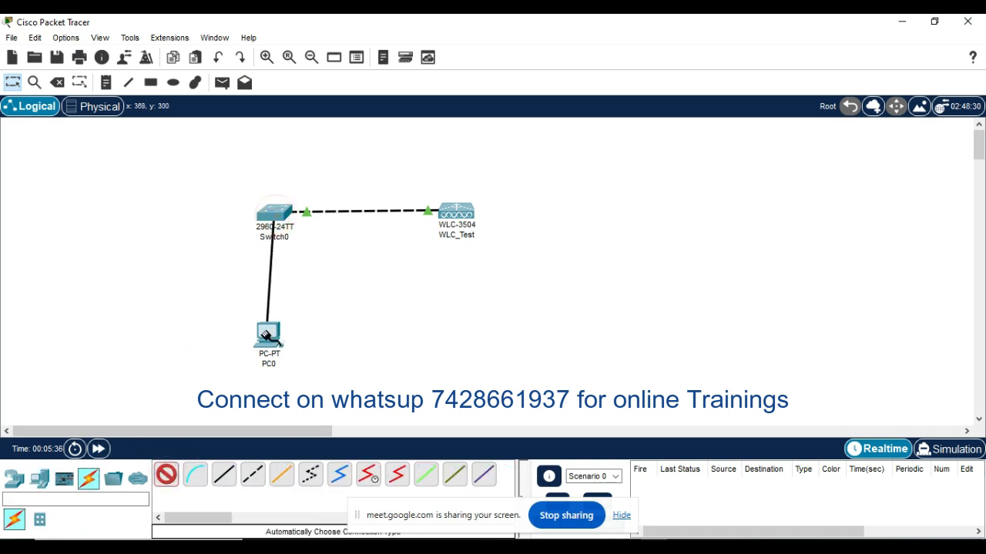
click(348, 336)
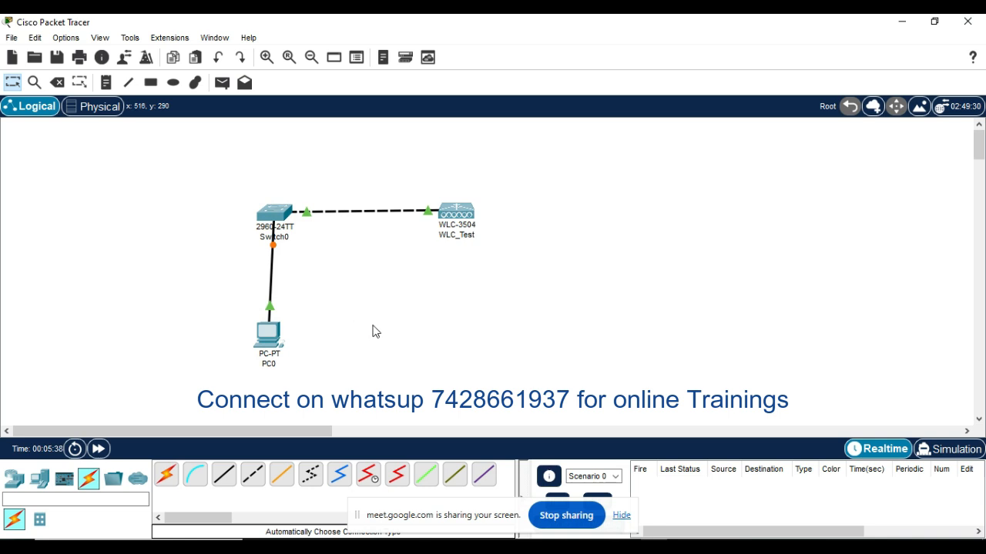
drag(268, 336, 270, 335)
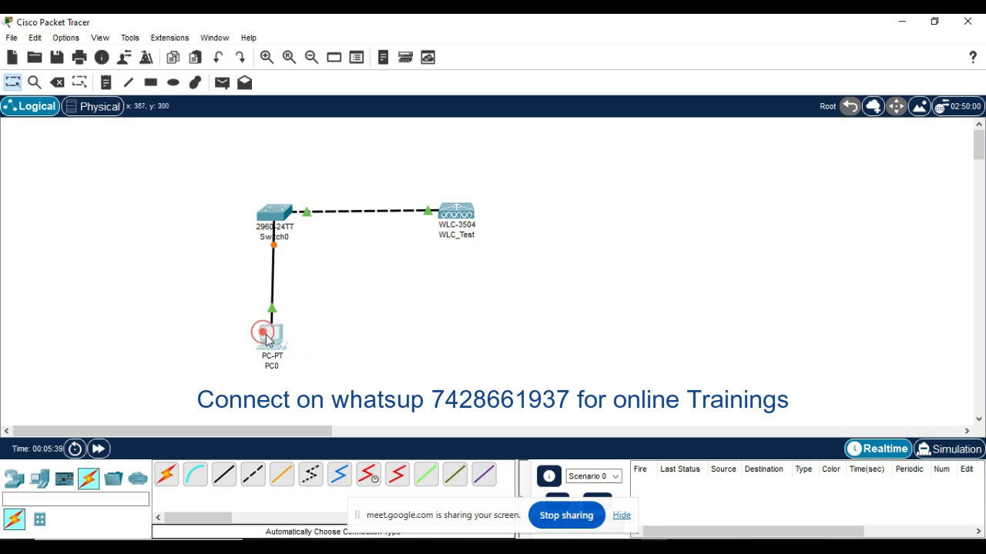
click(387, 333)
Step: Place a 3702i lightweight access point to the left of the 2960 switch, roughly level with it
click(13, 479)
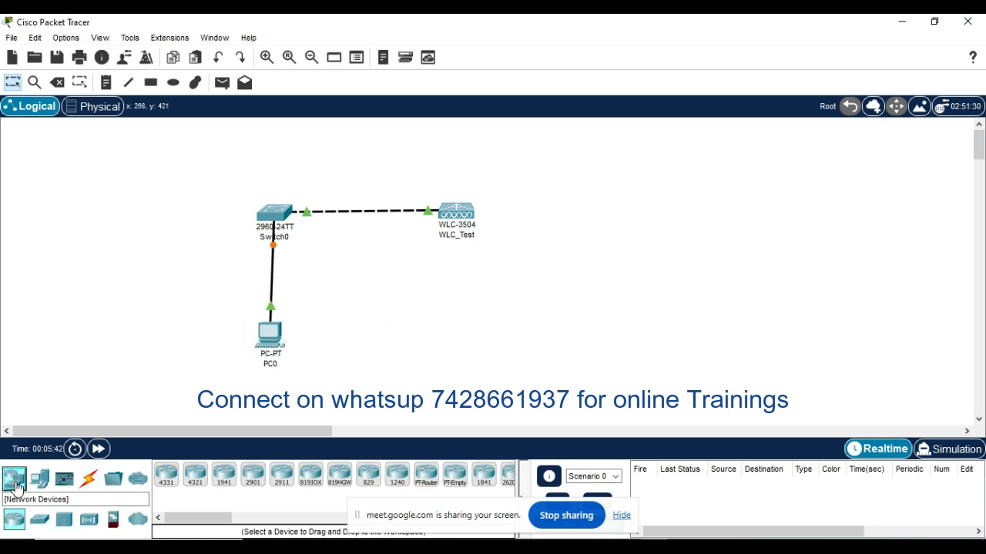
click(86, 522)
click(224, 473)
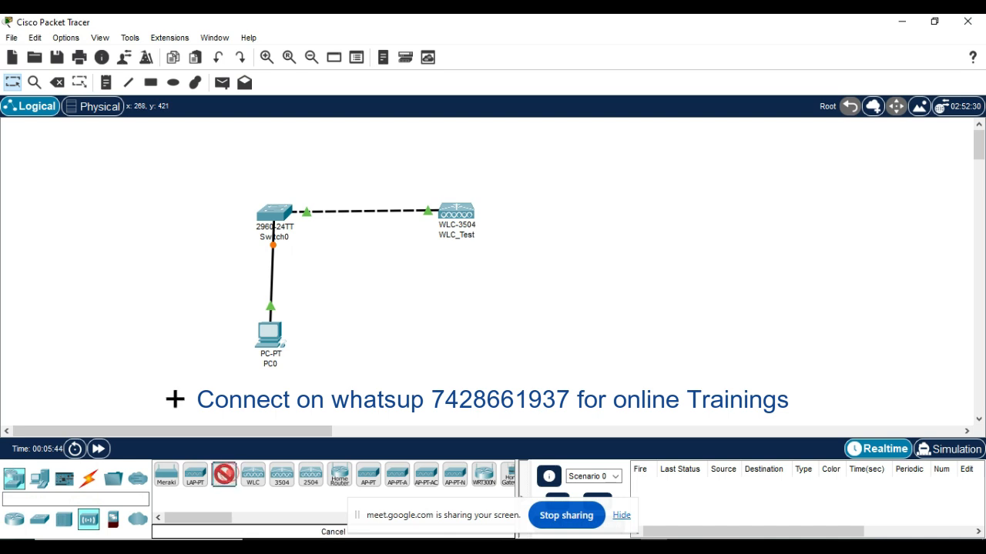
click(77, 216)
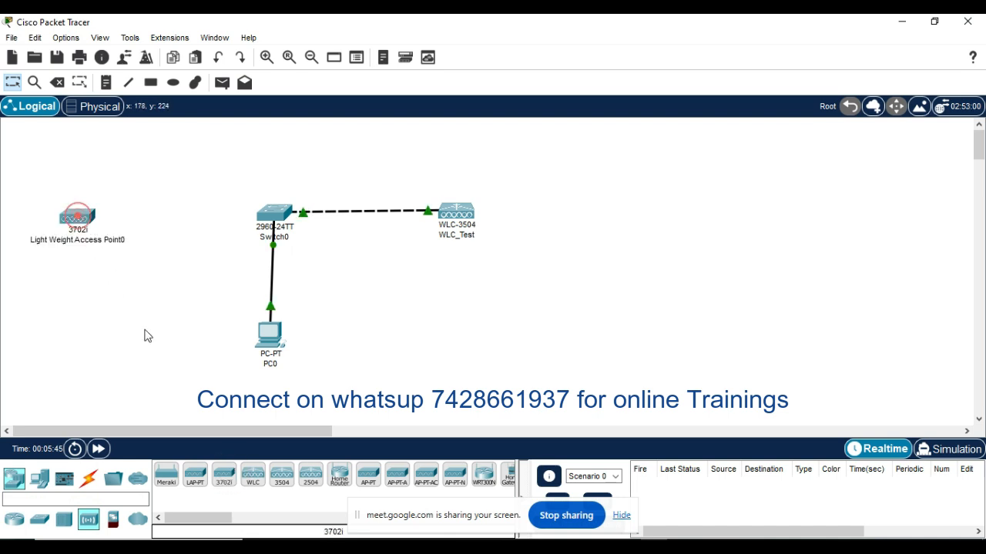
Step: Rename the 3702i lightweight access point as AP-1
click(83, 240)
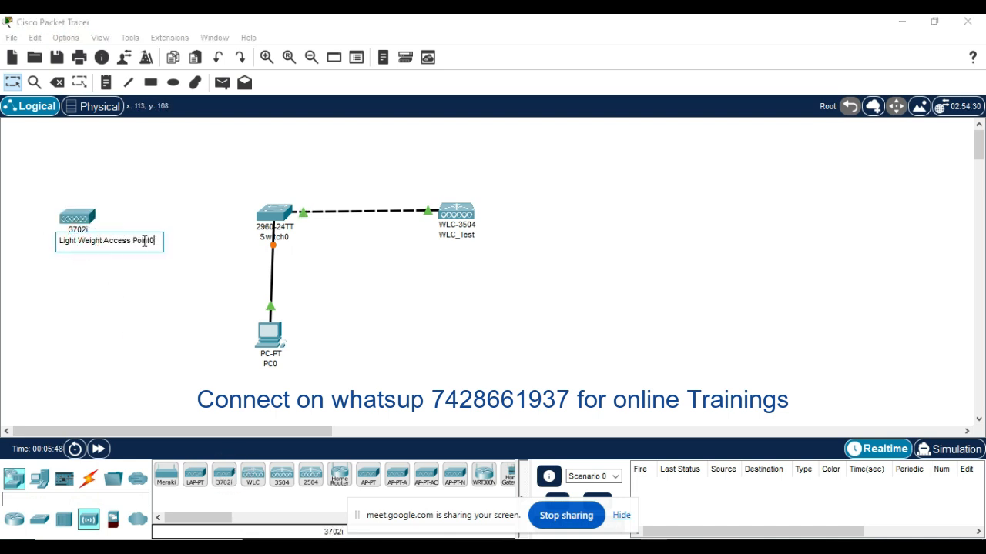
drag(154, 241, 44, 245)
text(A)
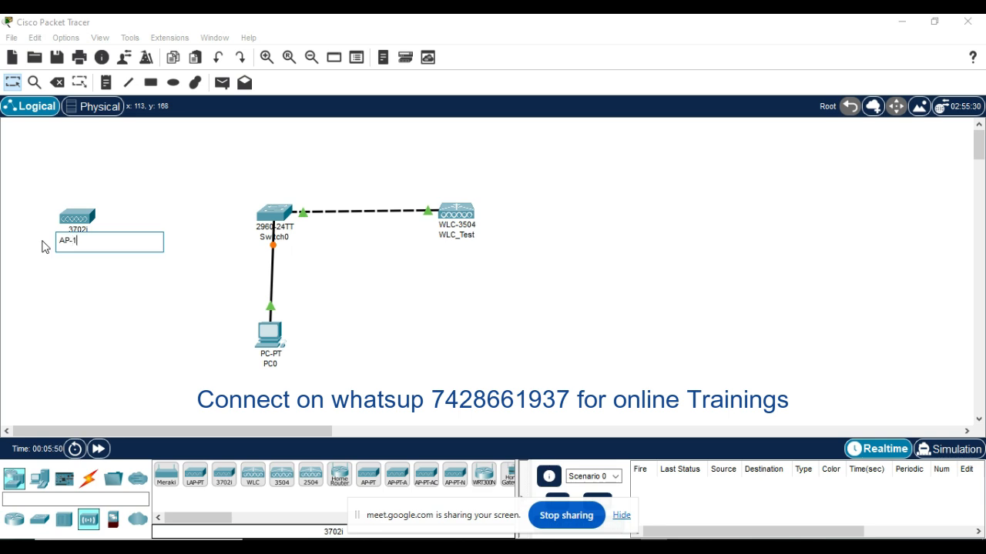
text(P-1)
click(107, 303)
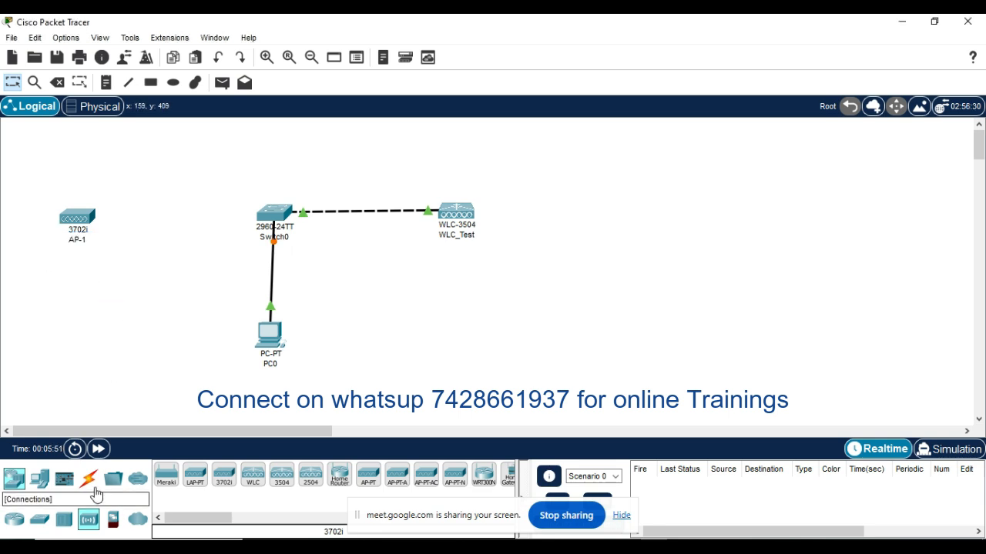
Step: Connect AP-1 to the 2960 switch with an automatically chosen cable
click(91, 481)
click(166, 475)
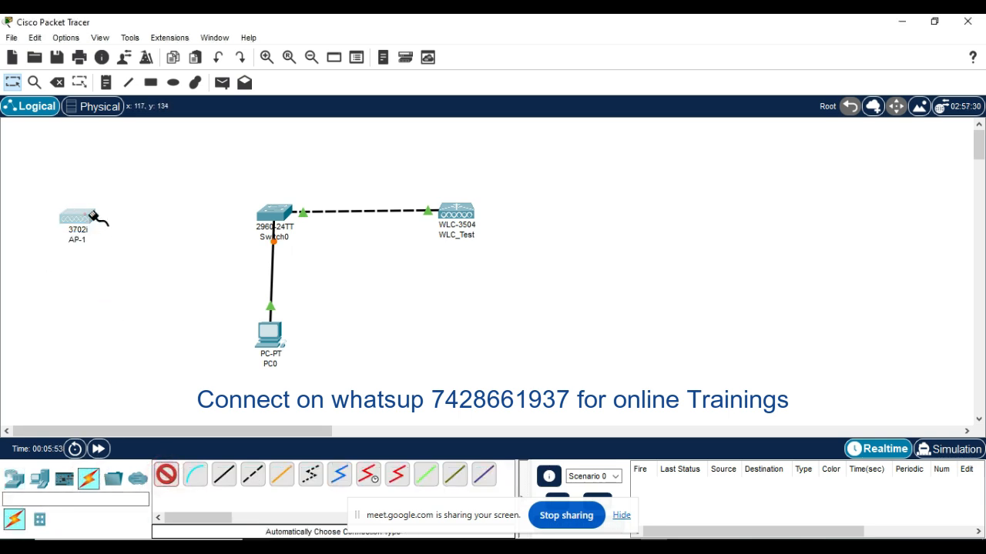
click(81, 217)
click(261, 210)
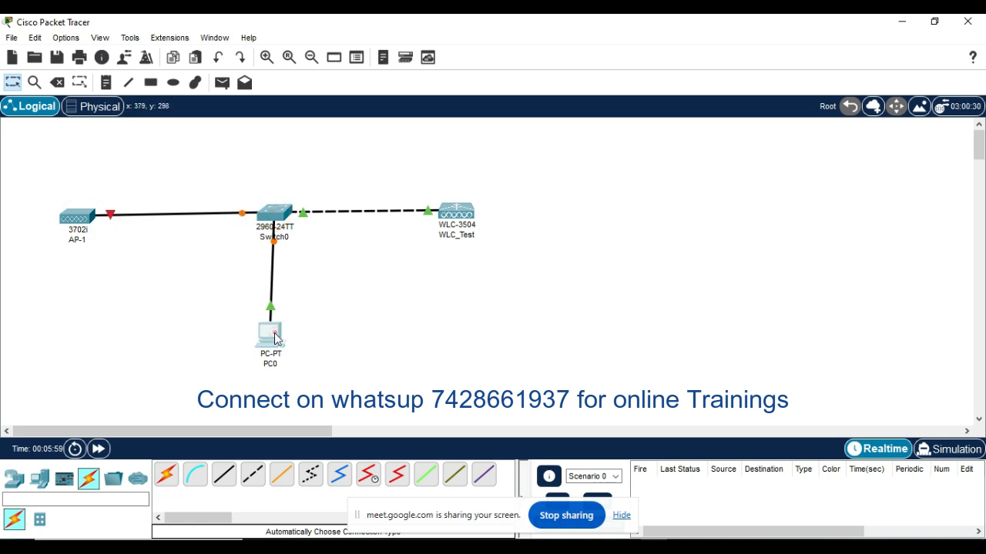
Step: Move PC0 slightly up beneath the switch and shift AP-1 slightly to the right to tidy the layout
drag(275, 332, 276, 326)
click(327, 356)
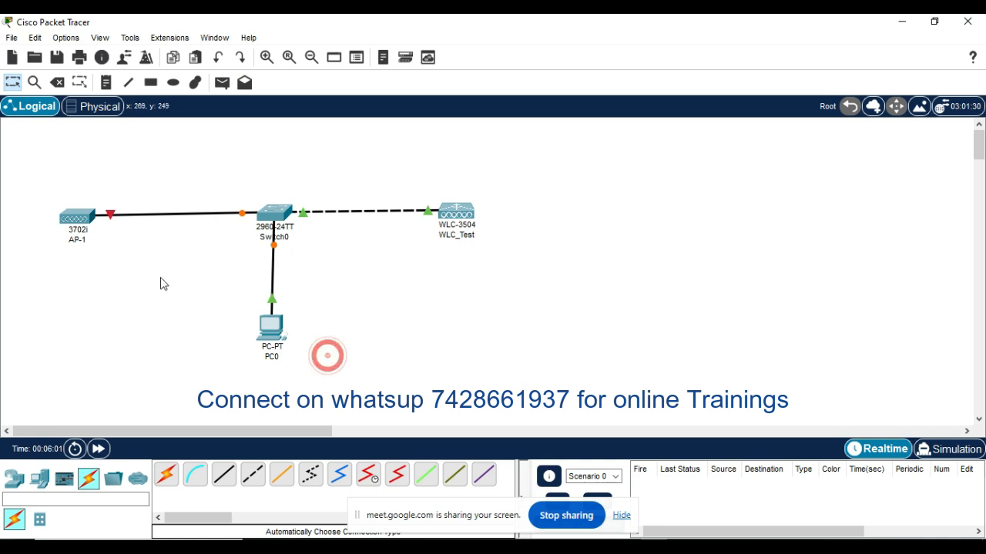
drag(78, 217, 85, 222)
click(146, 282)
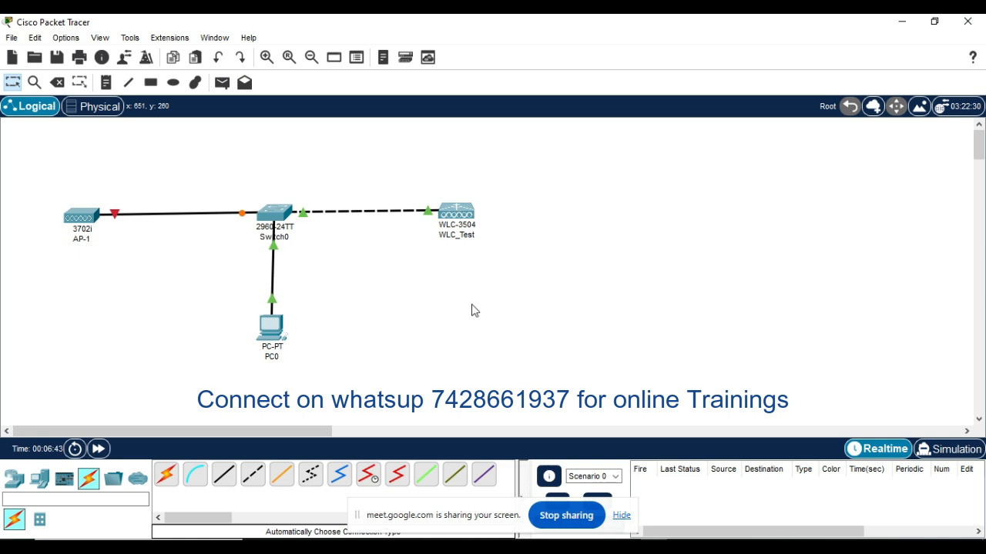
Step: Open WLC_Test's configuration and examine the port status, bandwidth and duplex settings of its GigabitEthernet interfaces
click(457, 216)
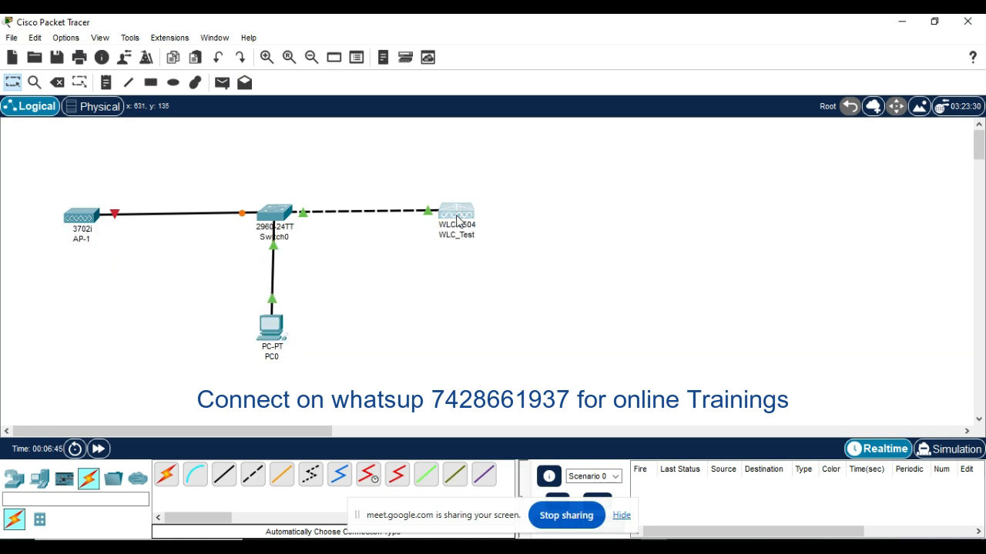
click(457, 218)
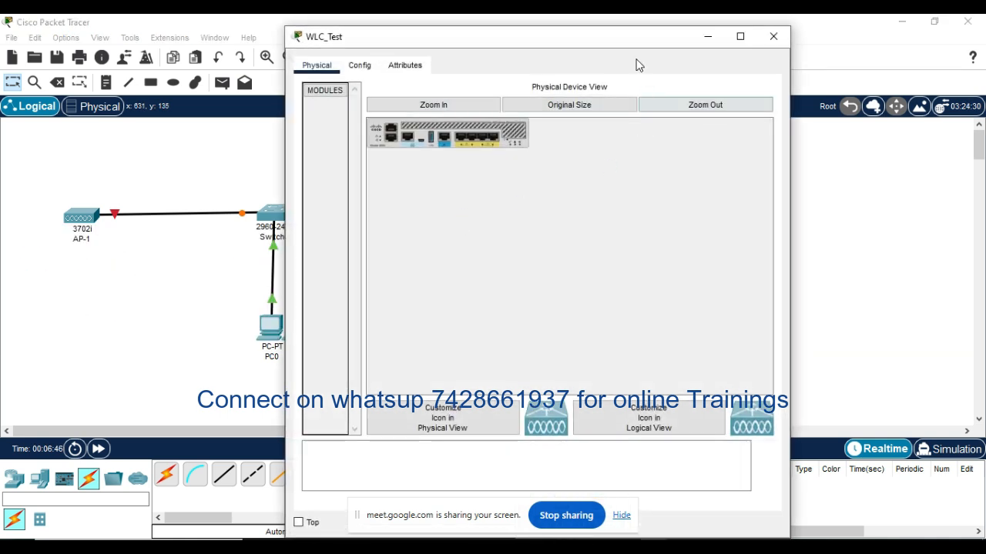
drag(641, 43, 716, 42)
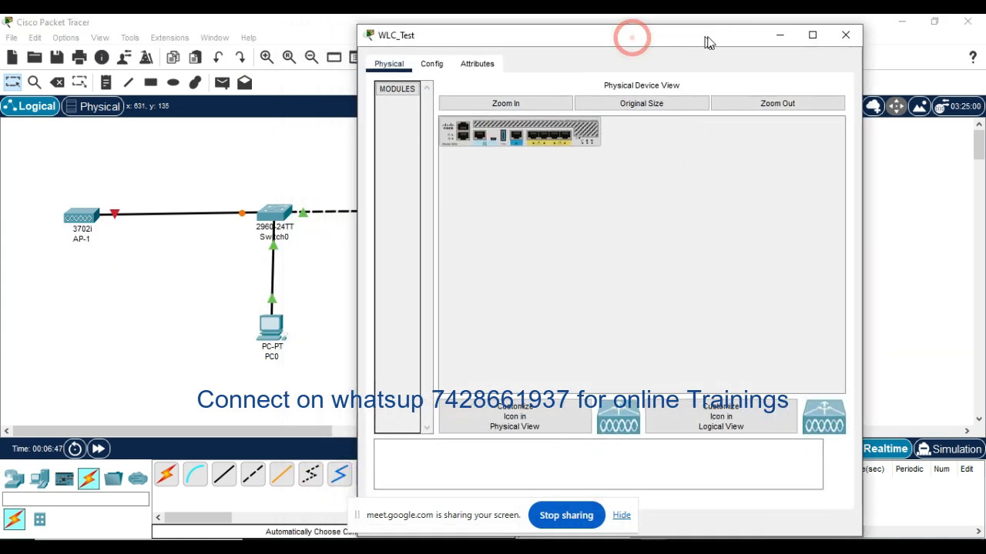
click(435, 64)
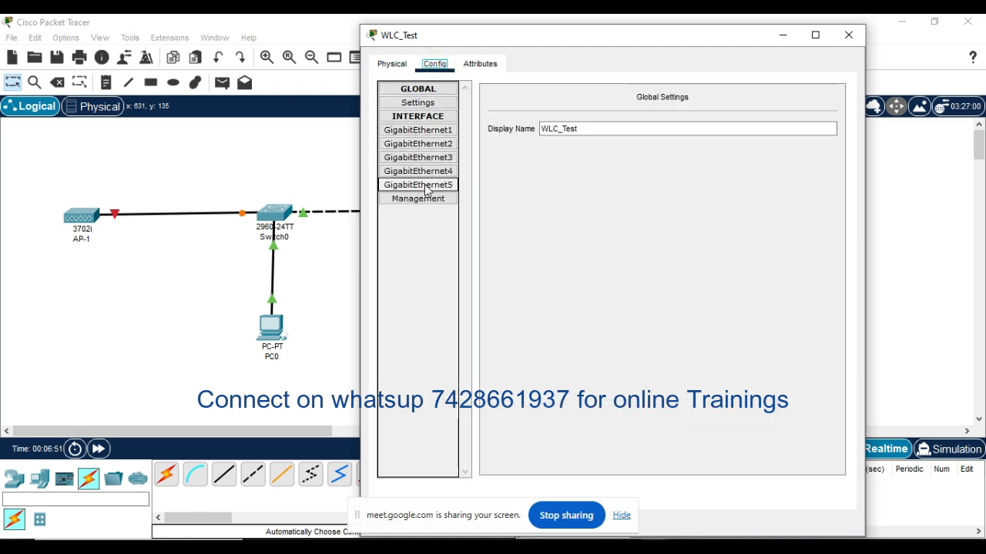
click(434, 131)
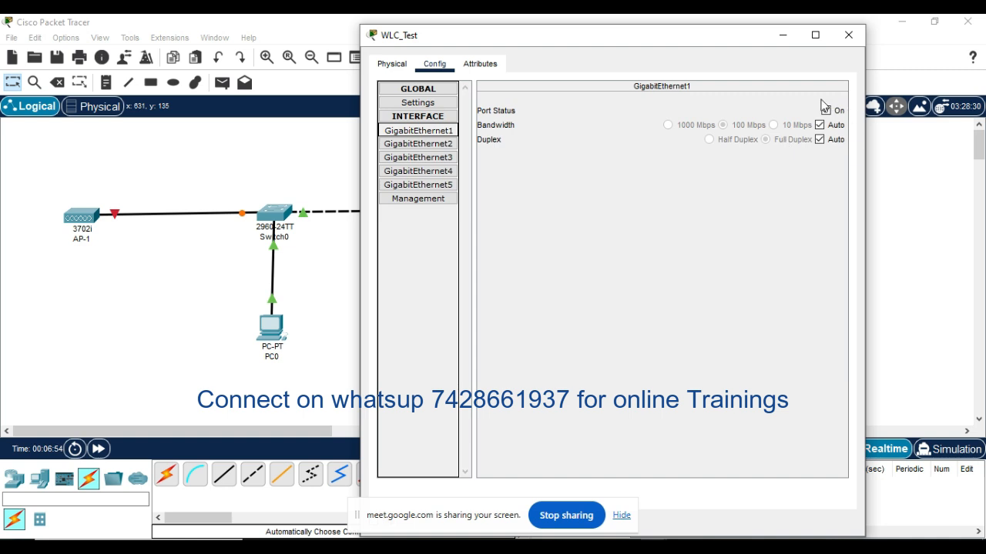
click(445, 157)
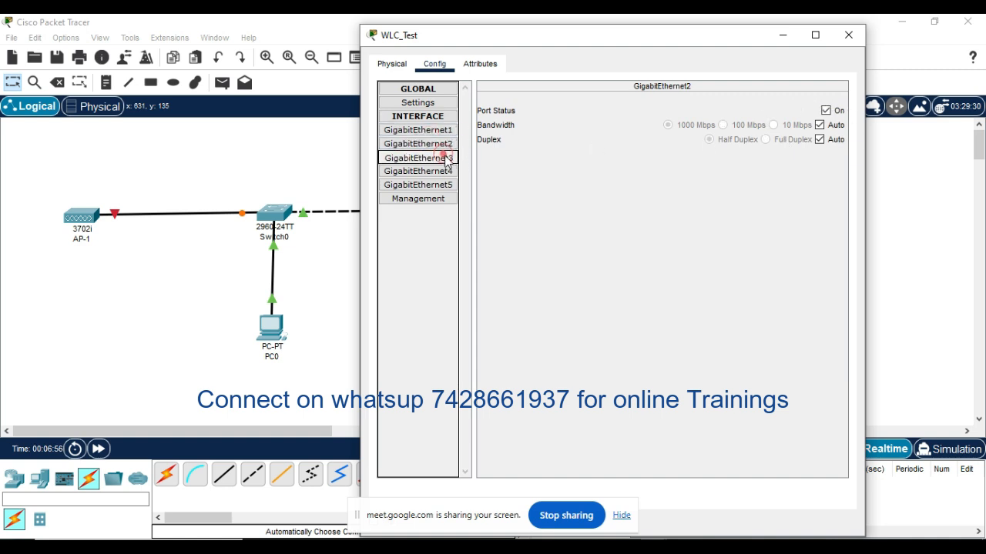
click(441, 129)
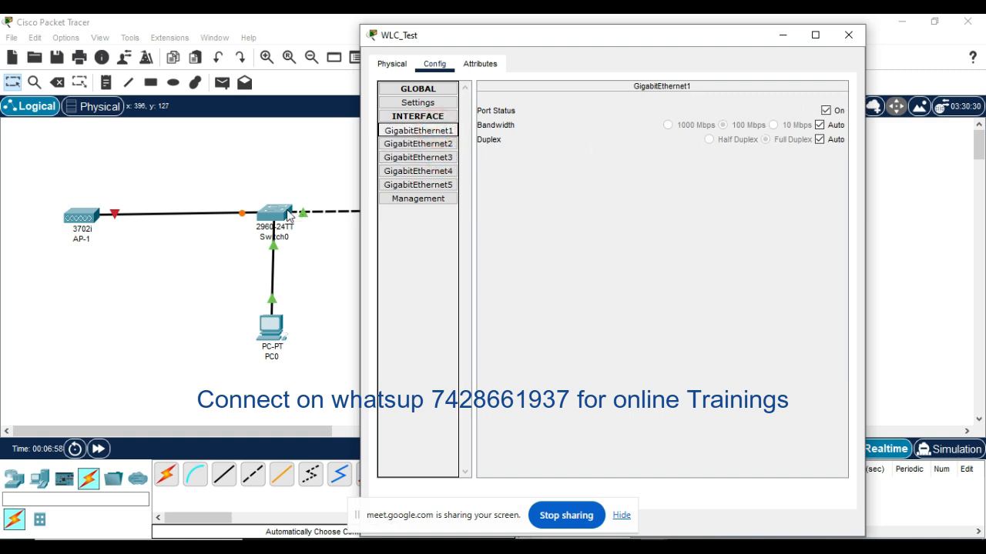
Step: Set the subnet mask of WLC_Test's management interface to 255.255.255.0 and close the controller's window
click(423, 201)
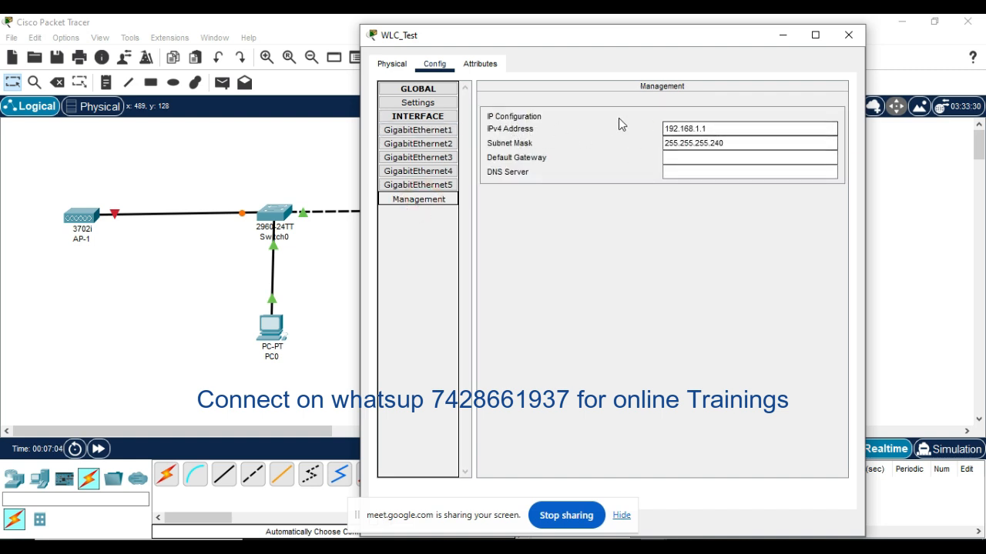
click(714, 128)
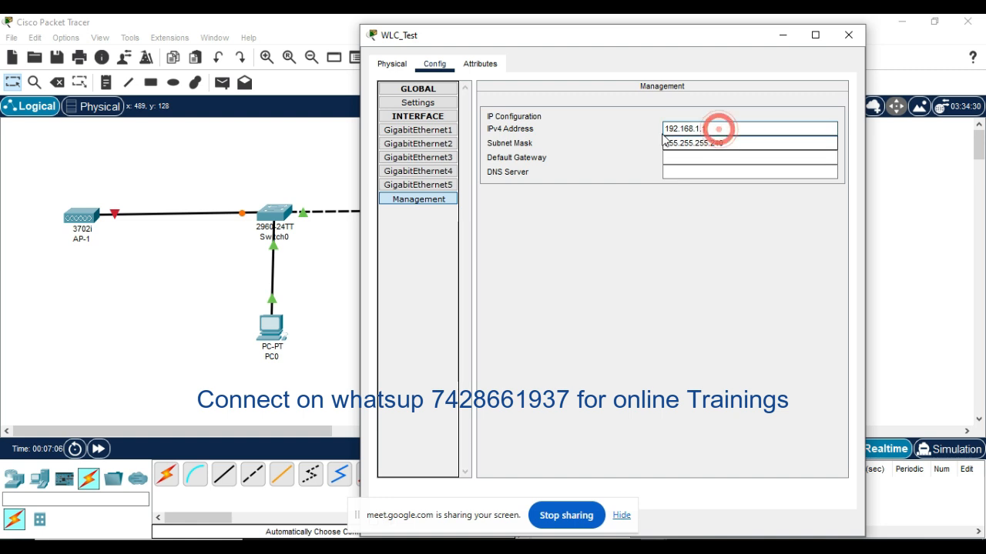
click(739, 143)
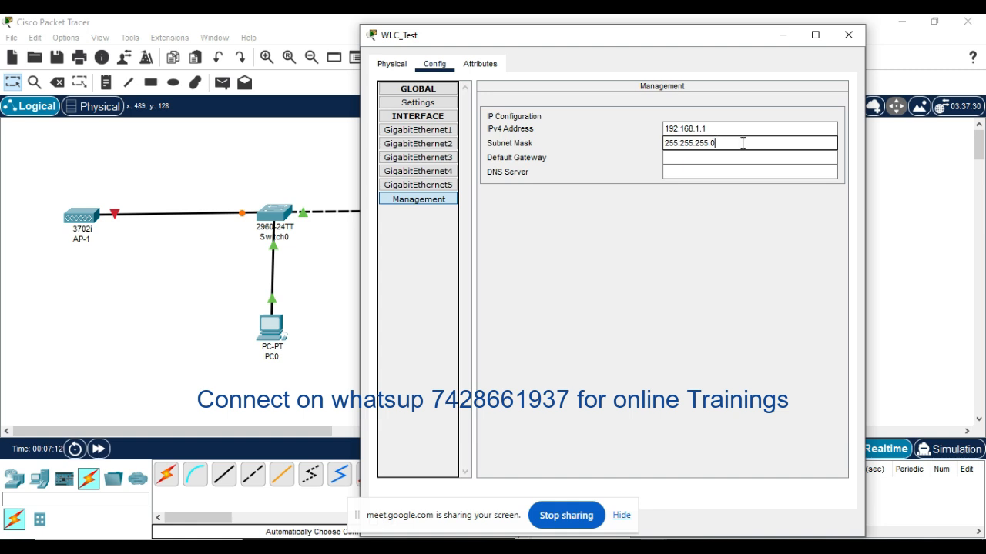
click(737, 260)
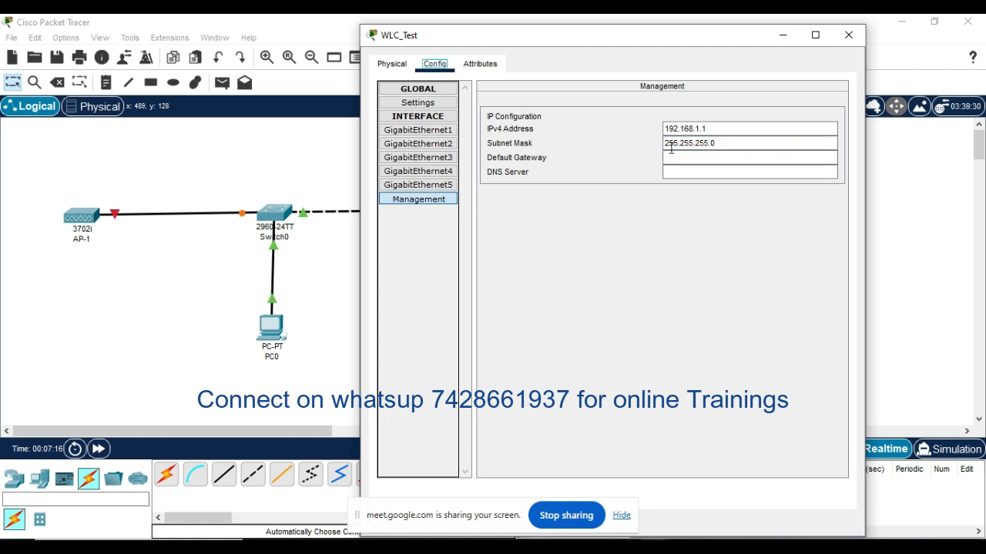
click(846, 35)
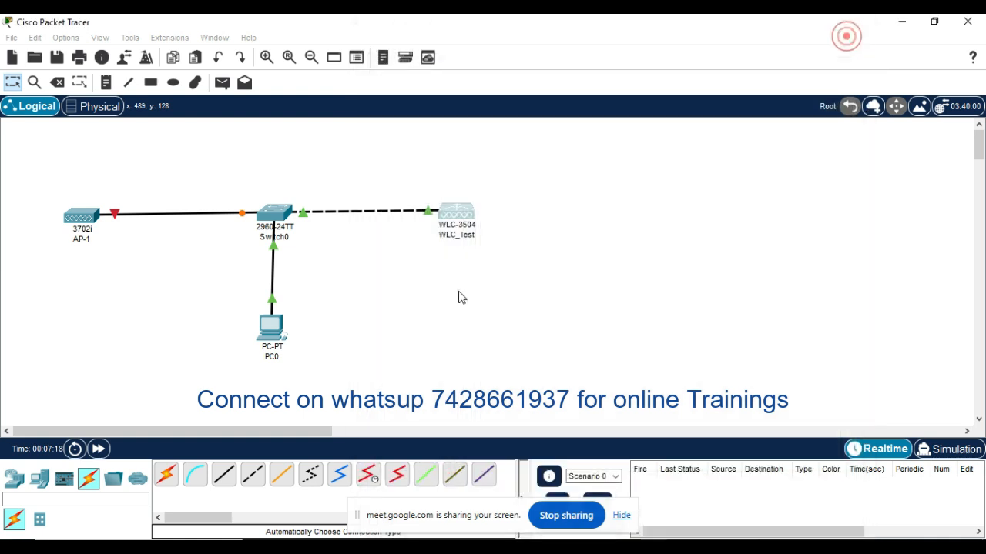
click(453, 300)
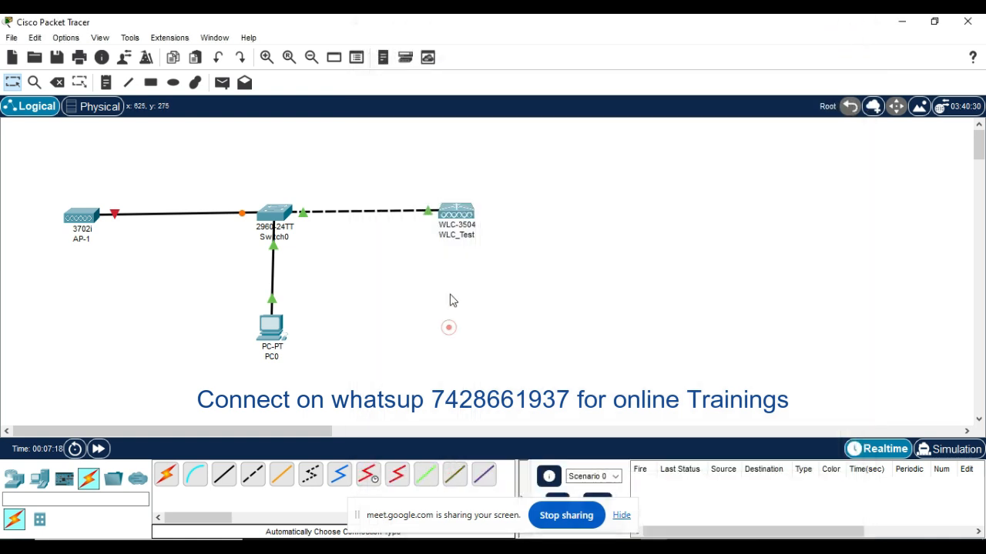
Step: Assign PC0 the static IPv4 address 192.168.1.2 with subnet mask 255.255.255.0 in its IP configuration
click(267, 325)
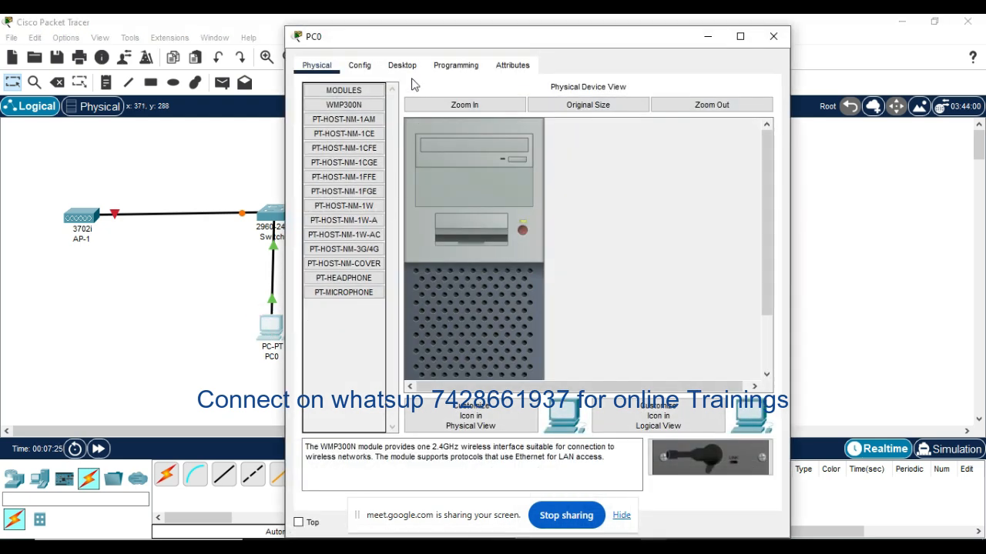
click(402, 66)
click(358, 135)
click(479, 165)
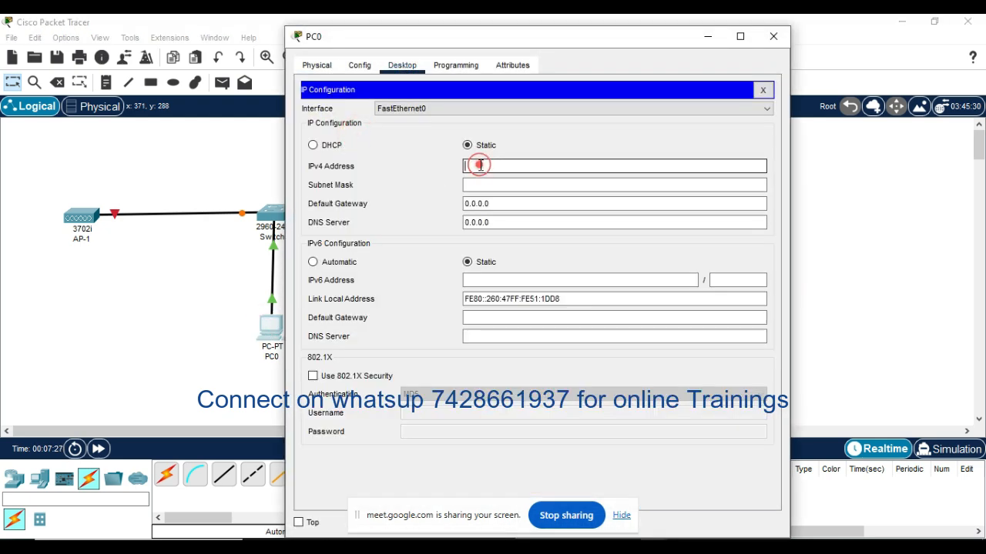
text(192.168.1.2)
click(484, 185)
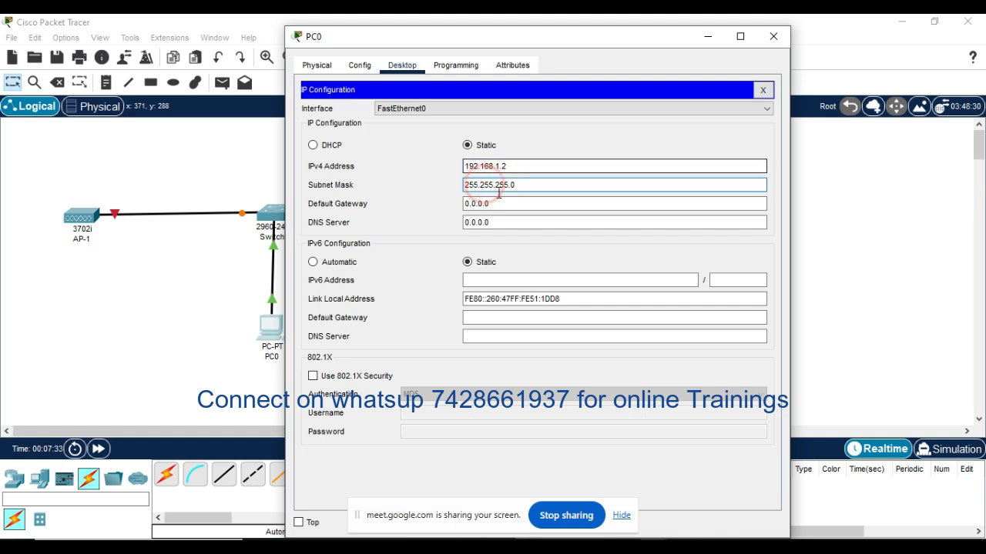
Step: Set PC0's IPv4 default gateway to 192.168.1.10 and close its IP configuration
click(499, 205)
key(BackSpace)
key(BackSpace)
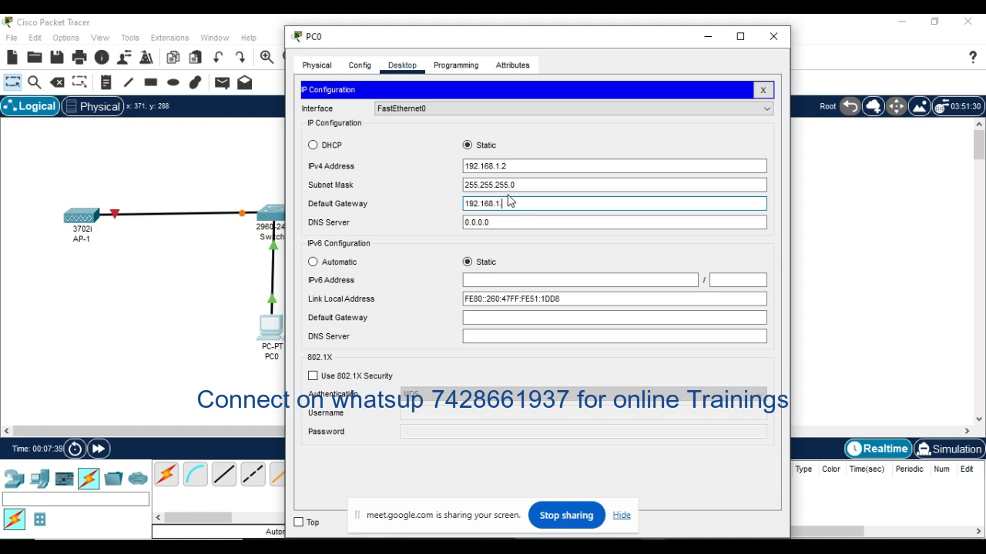
text(0)
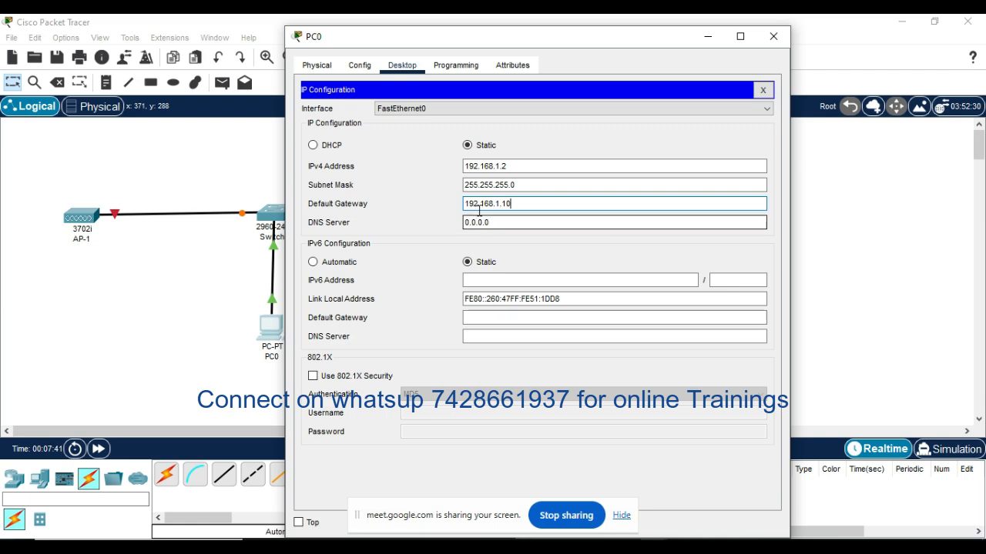
click(764, 91)
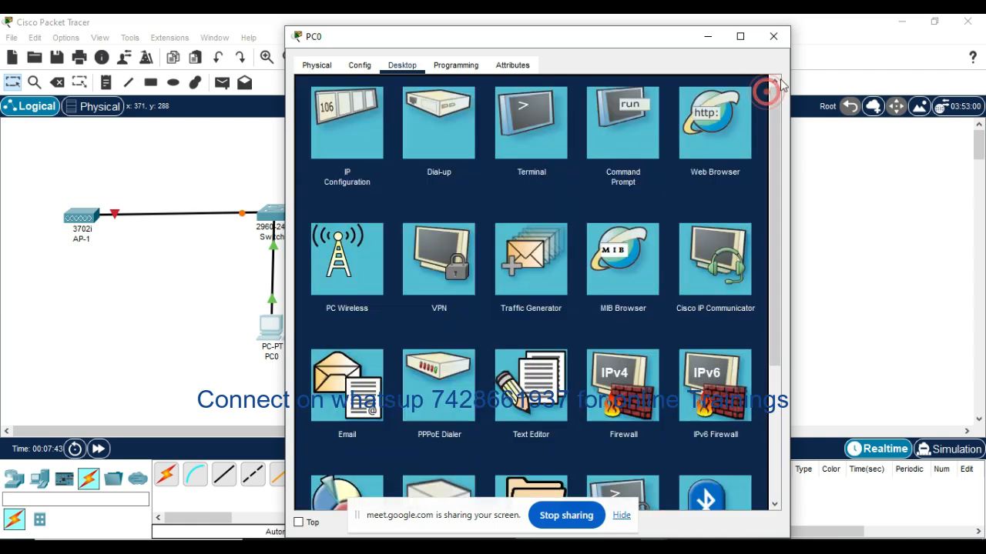
Step: Close PC0's window and open Switch0's IOS command line
click(773, 36)
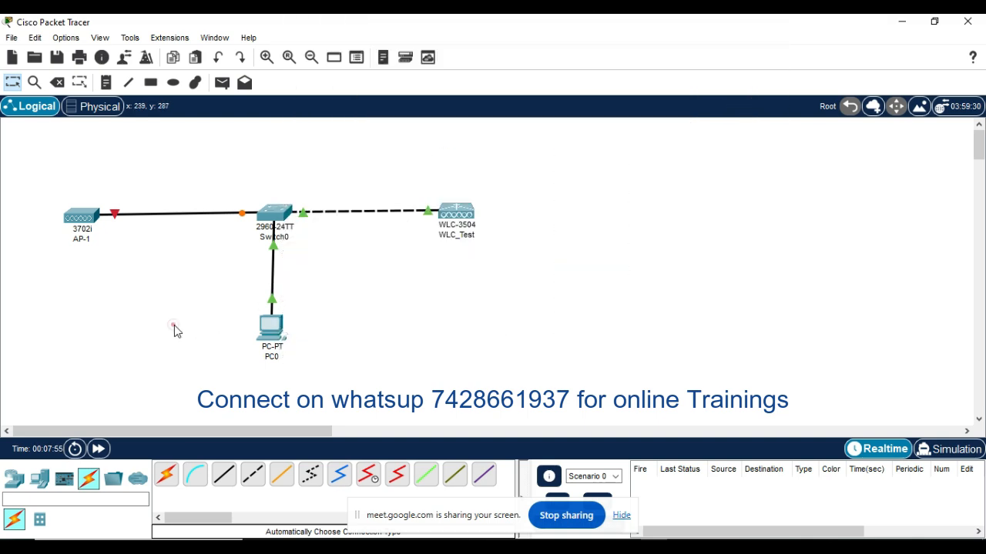
click(174, 325)
click(278, 210)
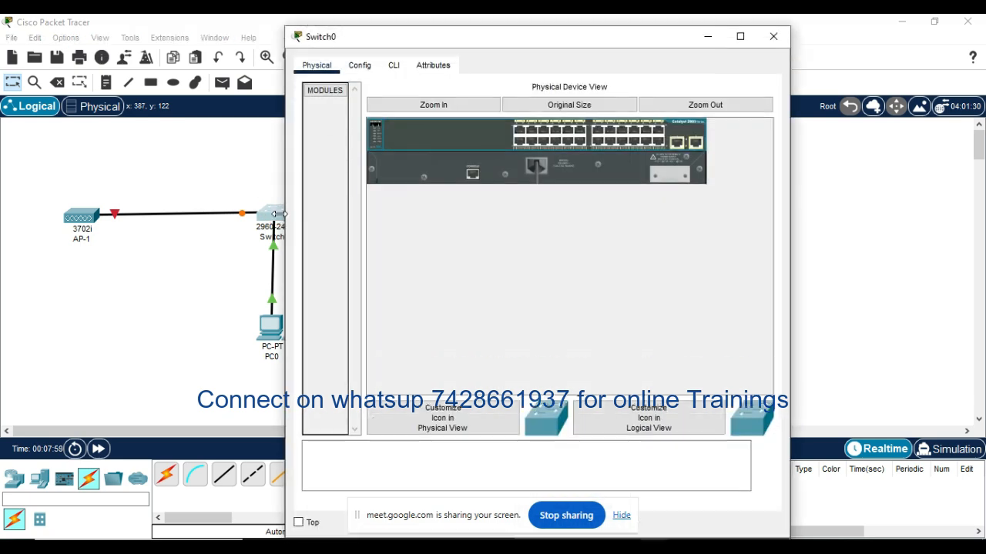
click(392, 66)
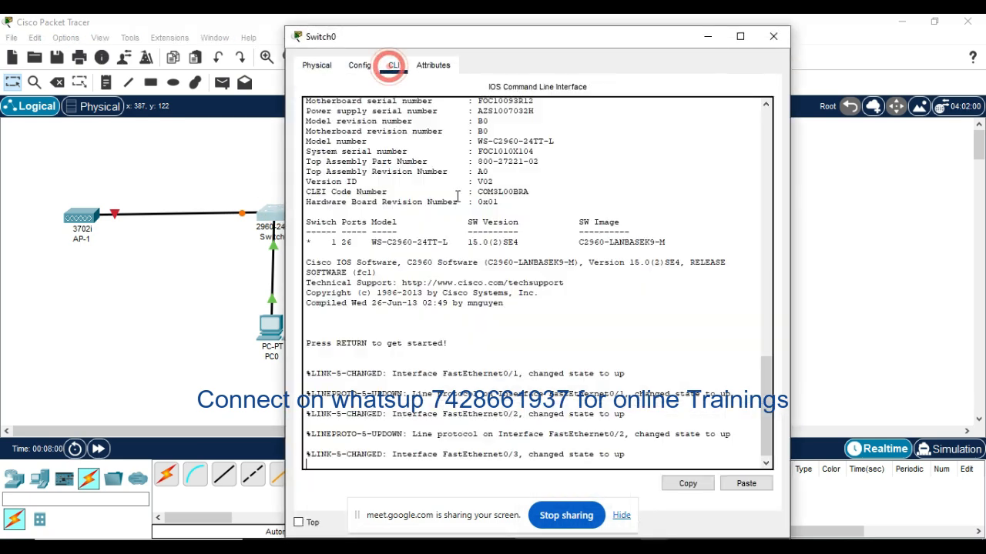
click(502, 315)
Step: Enter privileged EXEC mode and global configuration mode on Switch0
key(Return)
key(Return)
key(Return)
key(Return)
key(Return)
text(enab)
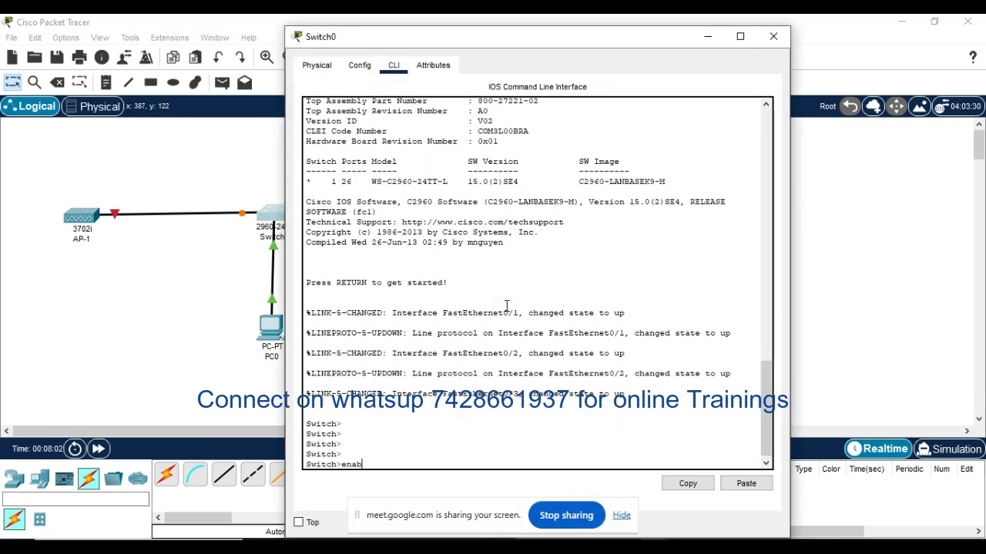
key(Return)
key(Return)
key(Return)
key(Return)
key(Return)
text(con)
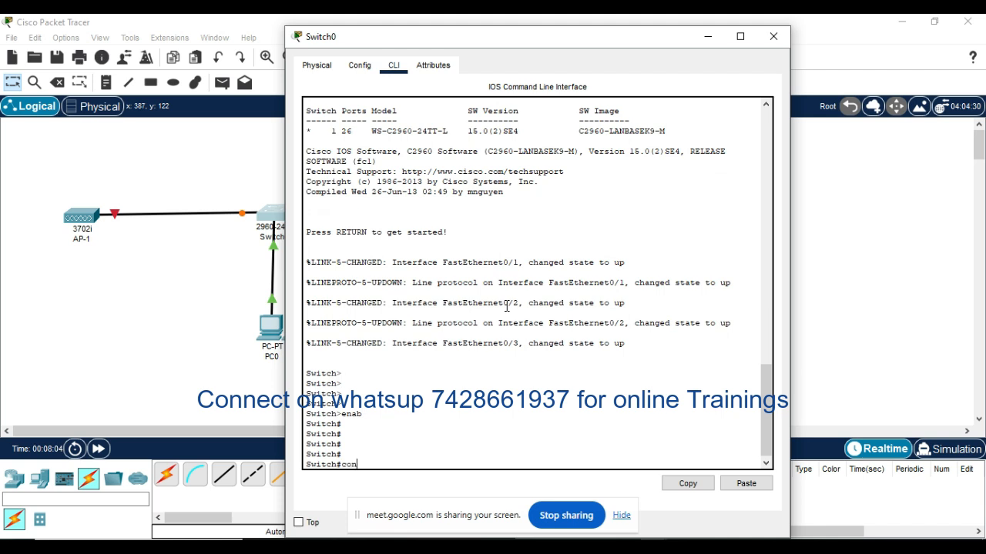
text(f t)
key(Return)
key(Return)
key(Return)
key(Return)
Step: Enter interface configuration for VLAN 1 on Switch0 and enable the interface with no shut
text(itch(config)#i)
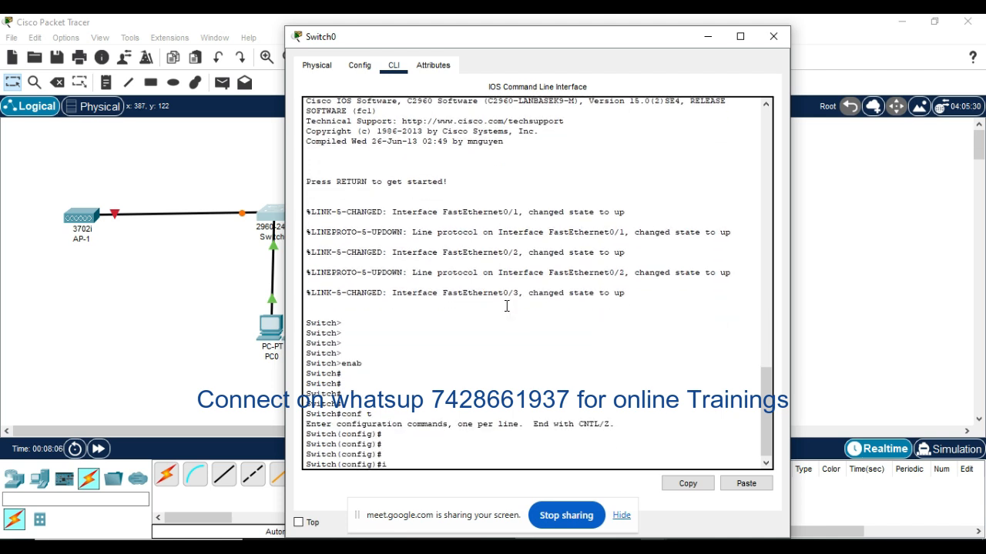
text(nter vlan 1)
key(Return)
text(no shut)
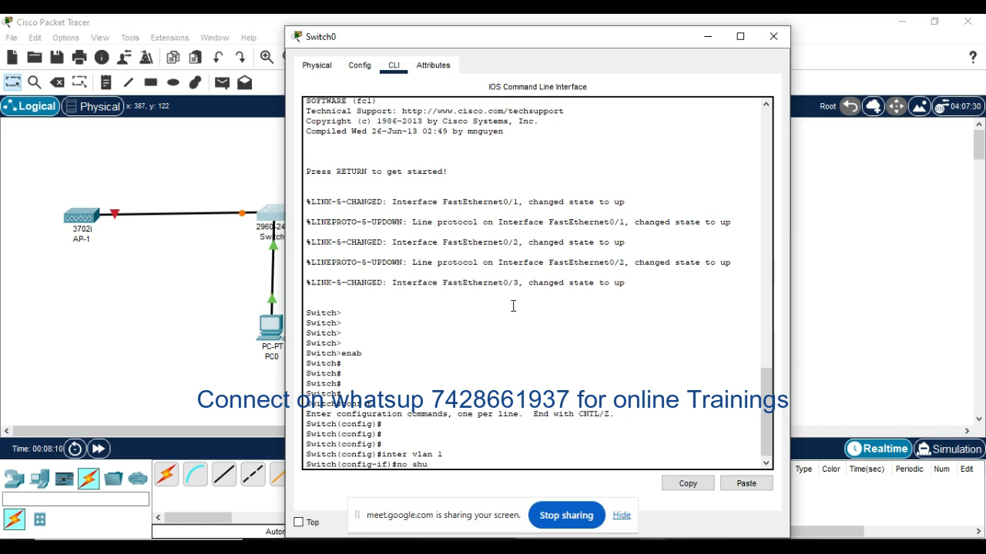
key(Return)
key(Return)
key(Return)
key(Return)
key(Return)
key(Return)
key(Return)
key(Return)
key(Return)
key(Return)
key(Return)
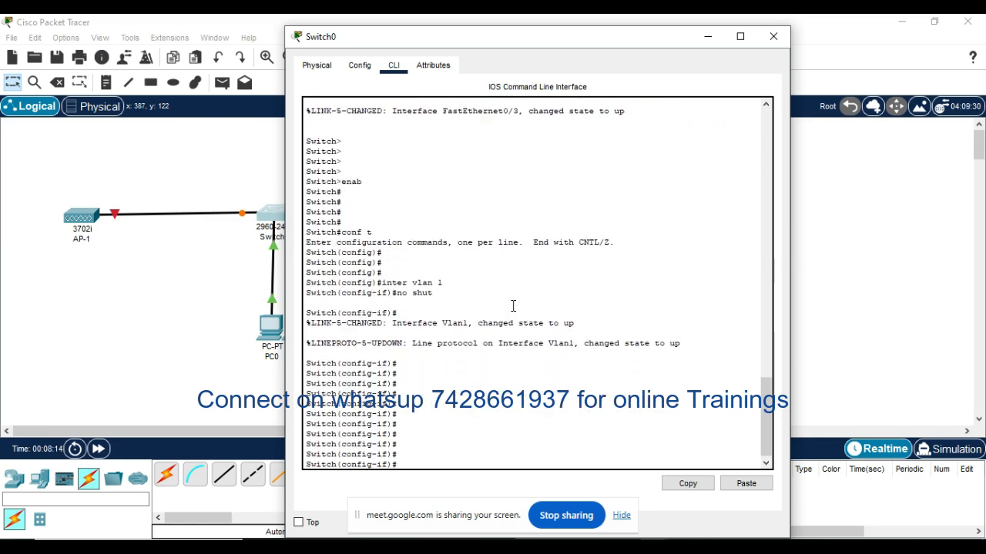
Step: Assign Switch0's VLAN 1 interface the IP address 192.168.1.10 with subnet mask 255.255.255.0
text(ip add)
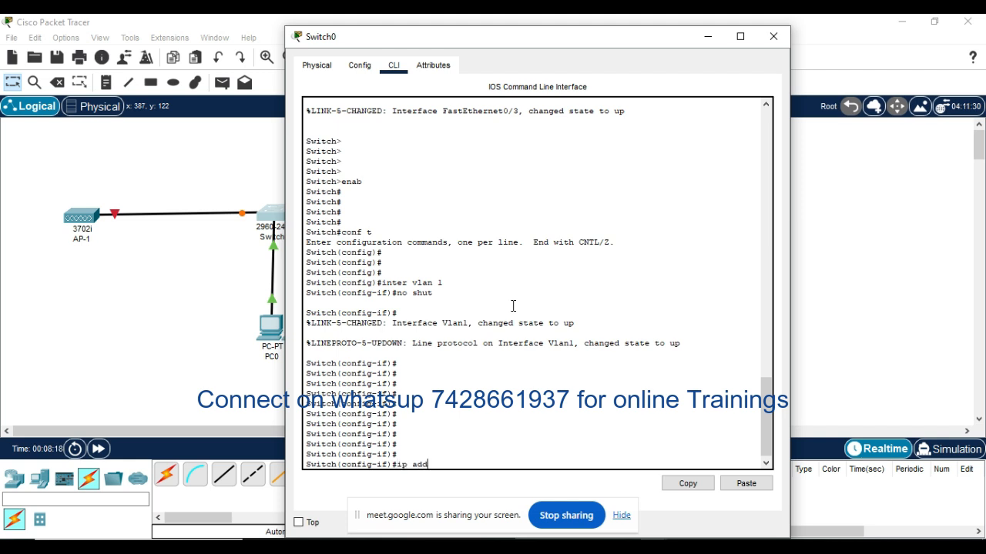
key(Tab)
text(192)
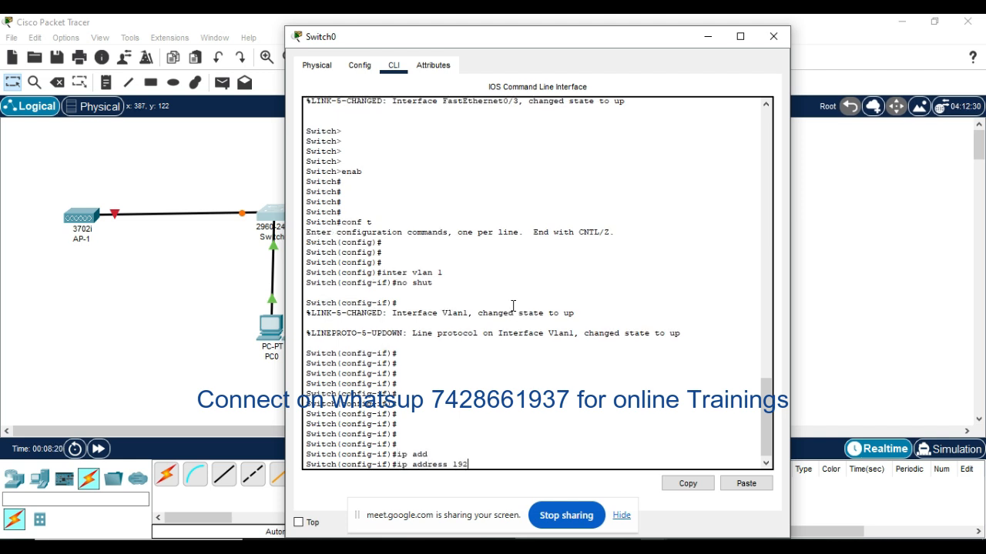
text(.168.1.2)
key(BackSpace)
text(10 255.255.255)
key(BackSpace)
key(BackSpace)
key(BackSpace)
text(.255.0)
key(Return)
key(Return)
key(Return)
key(Return)
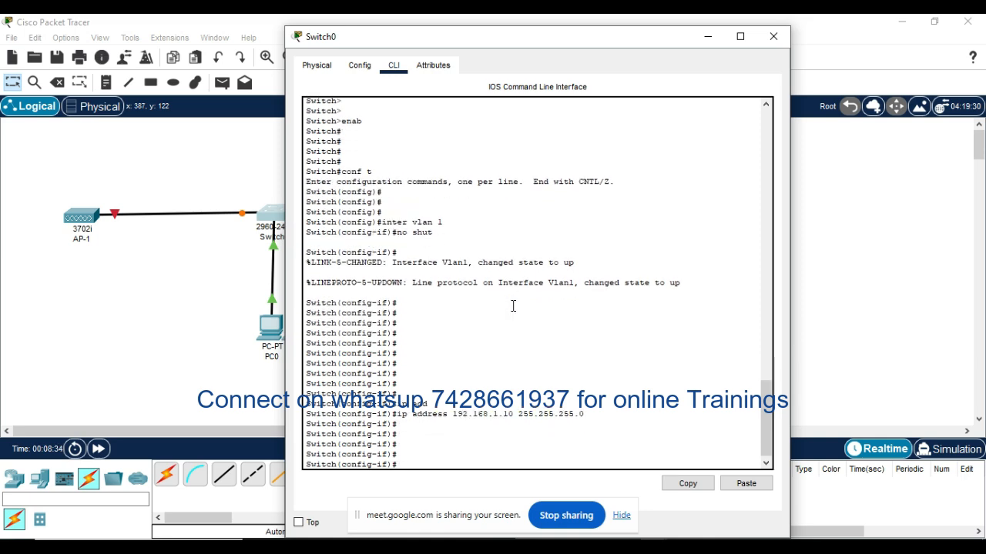
Step: Leave configuration mode and save Switch0's configuration with the wr command
key(ctrl+z)
key(Return)
key(Return)
text(wr)
key(Return)
key(Return)
key(Return)
key(Return)
key(Return)
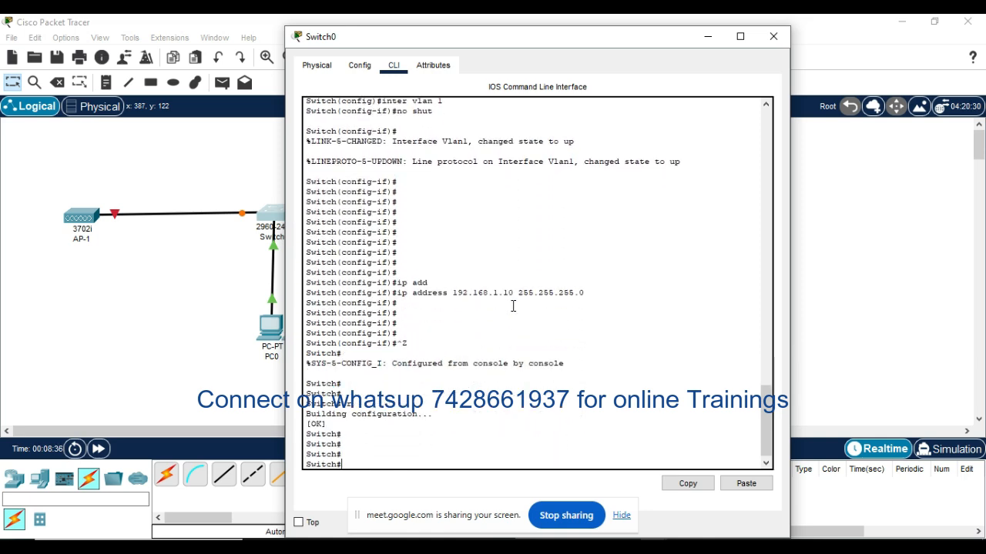
Step: Maximize Switch0's window and display the full brief IP interface summary with sh ip int brie
click(740, 36)
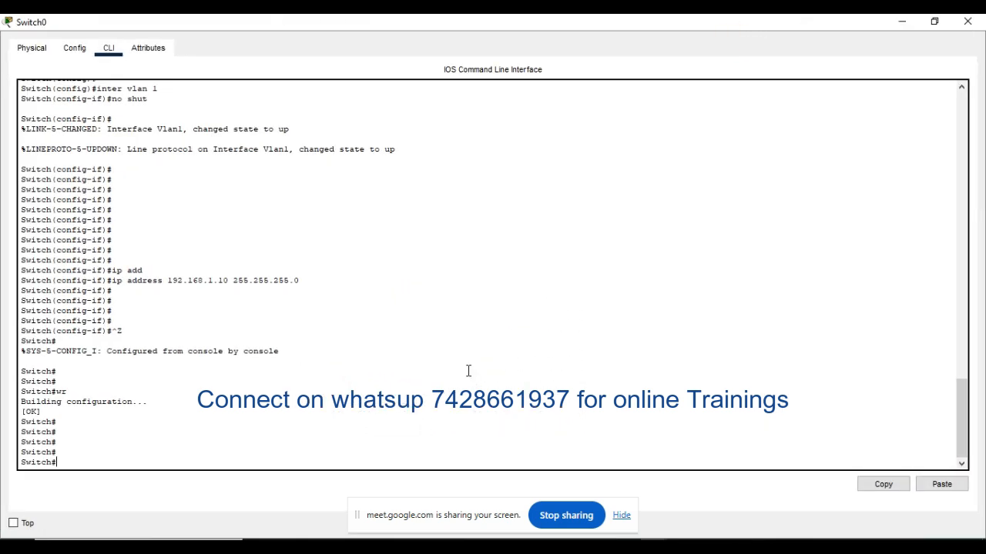
click(467, 370)
text(sh ip int brie)
key(Return)
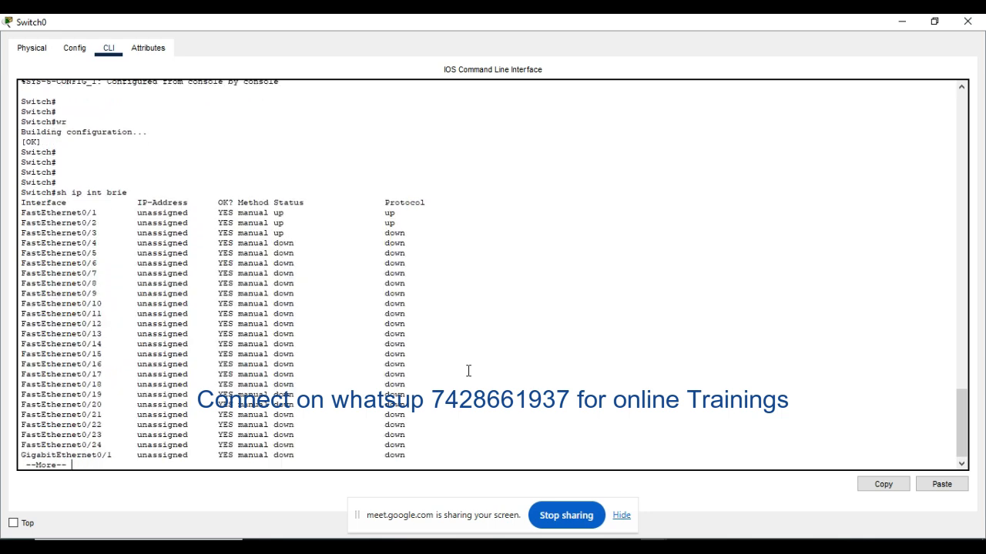
key(space)
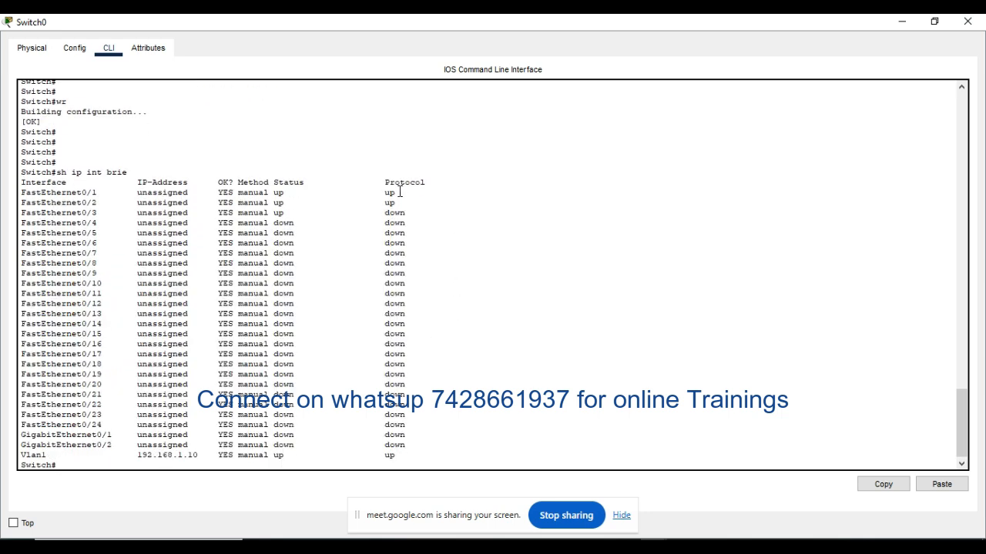
Step: Examine the status of FastEthernet0/1, FastEthernet0/2 and Vlan1 and Vlan1's IP address, and minimize Switch0's window
drag(399, 192, 17, 193)
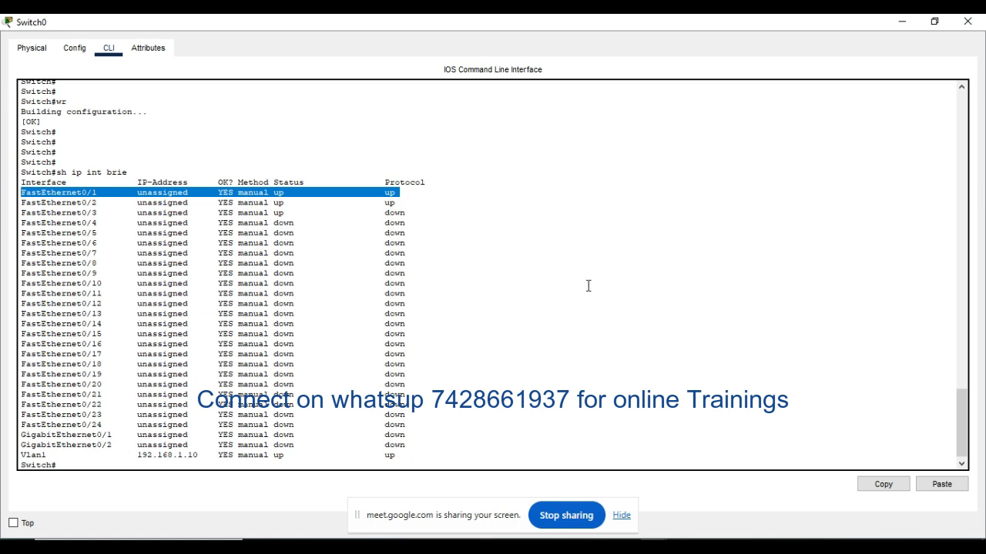
click(503, 272)
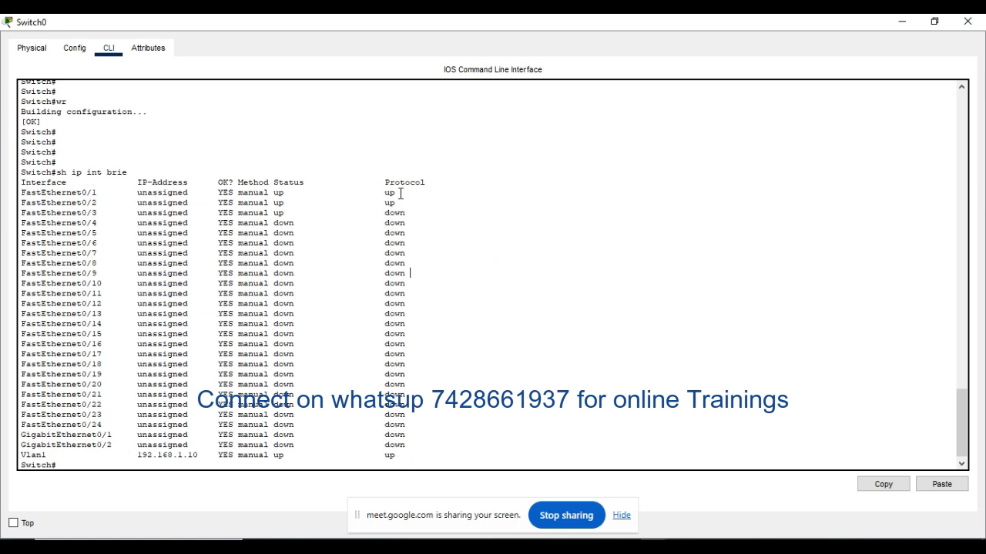
drag(399, 193, 19, 194)
drag(403, 203, 20, 203)
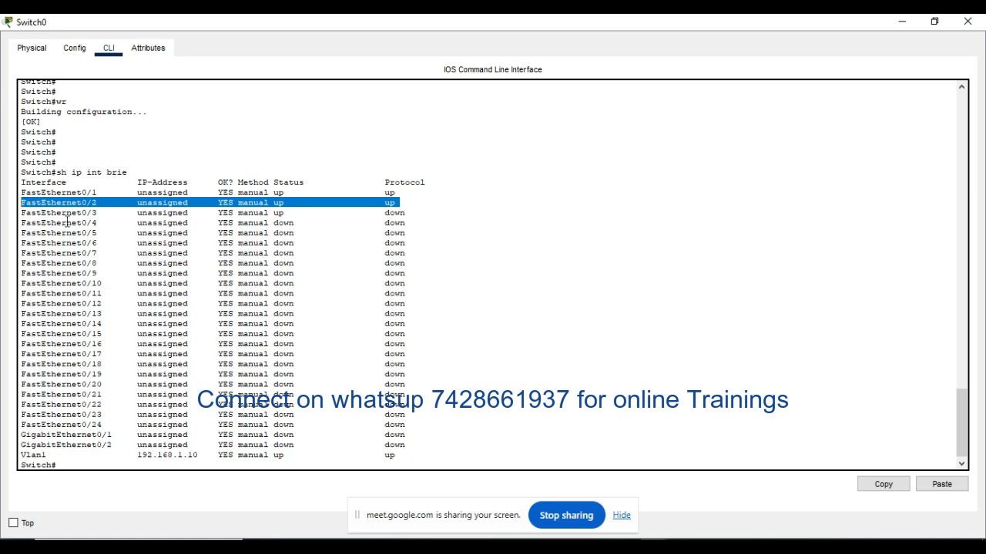
click(512, 298)
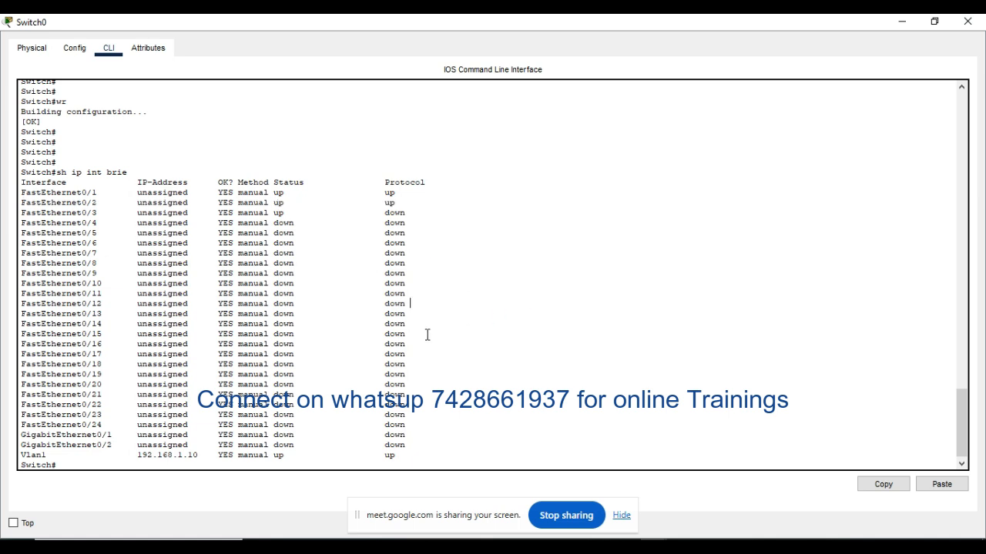
drag(403, 455, 20, 455)
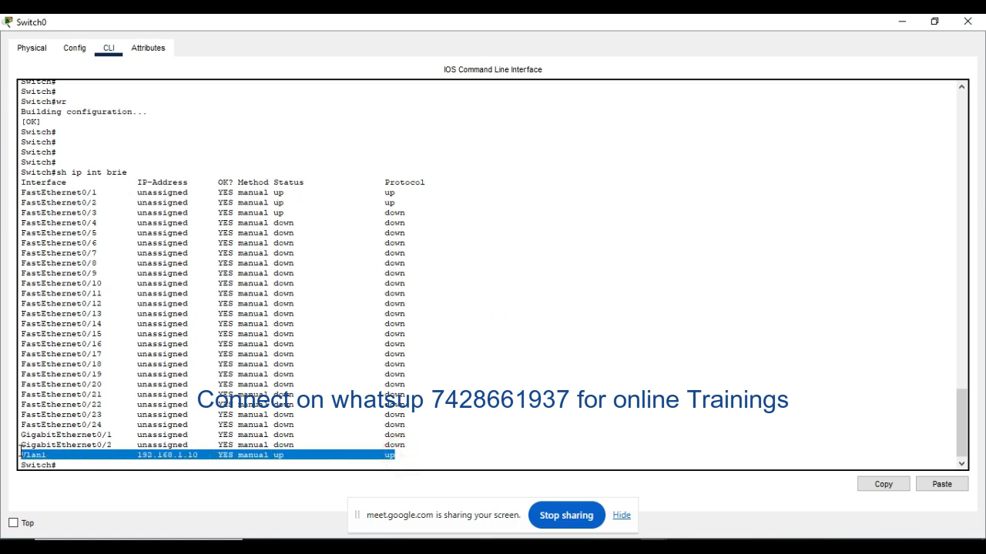
click(583, 417)
double_click(199, 456)
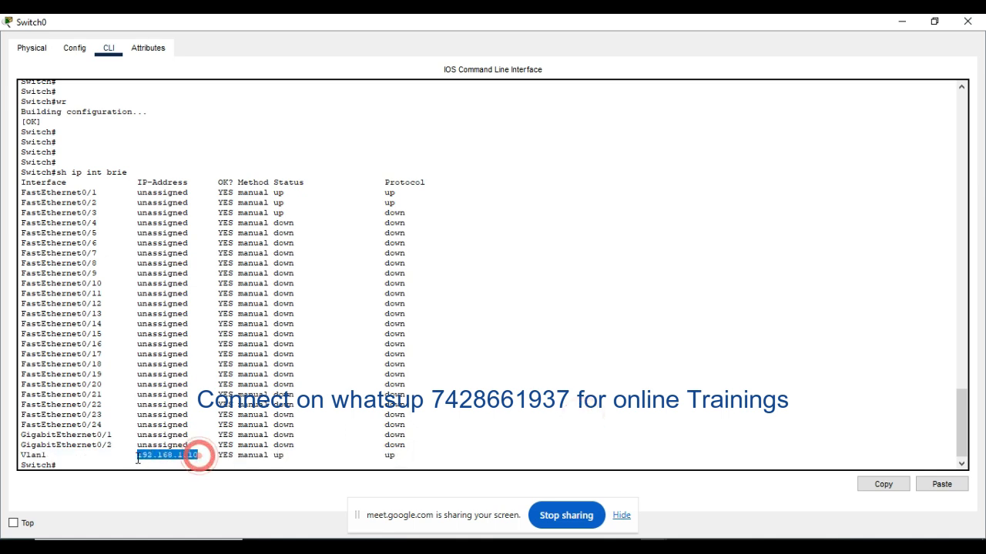
click(472, 408)
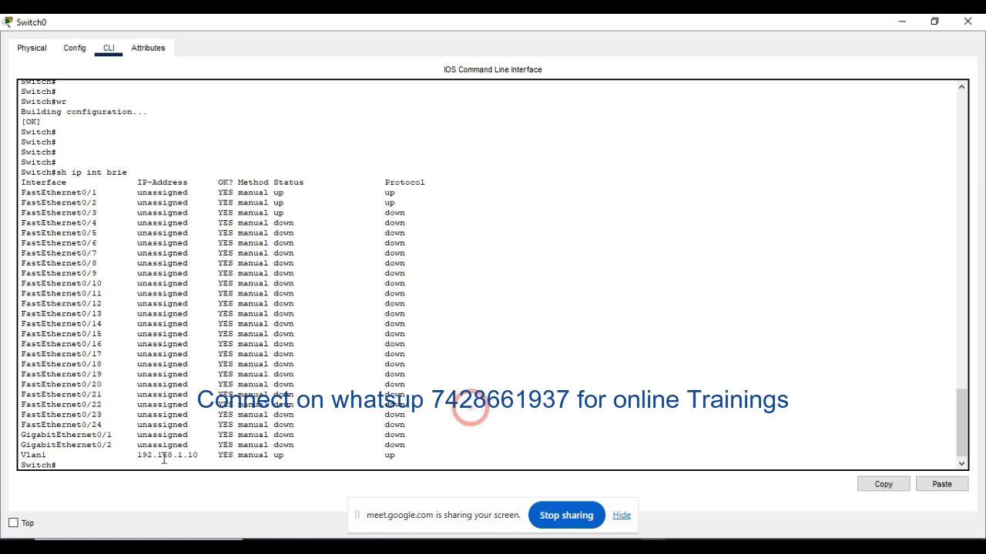
double_click(199, 455)
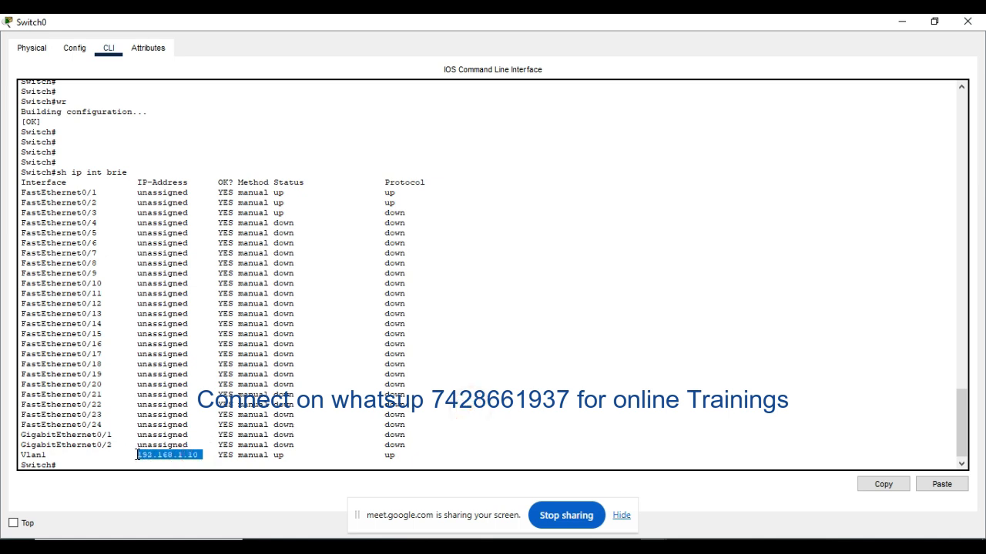
click(332, 405)
key(Return)
key(Return)
key(Return)
key(Return)
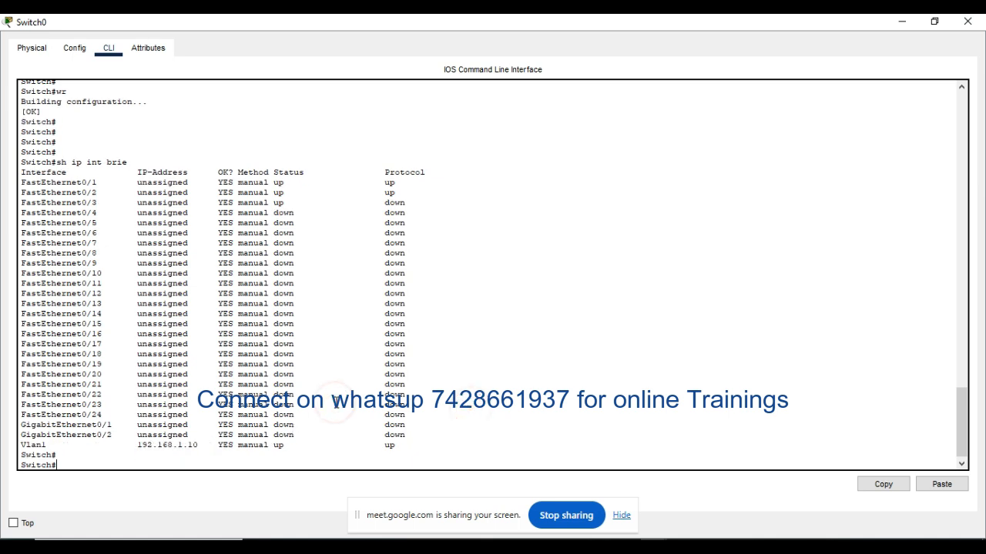
click(902, 22)
click(577, 333)
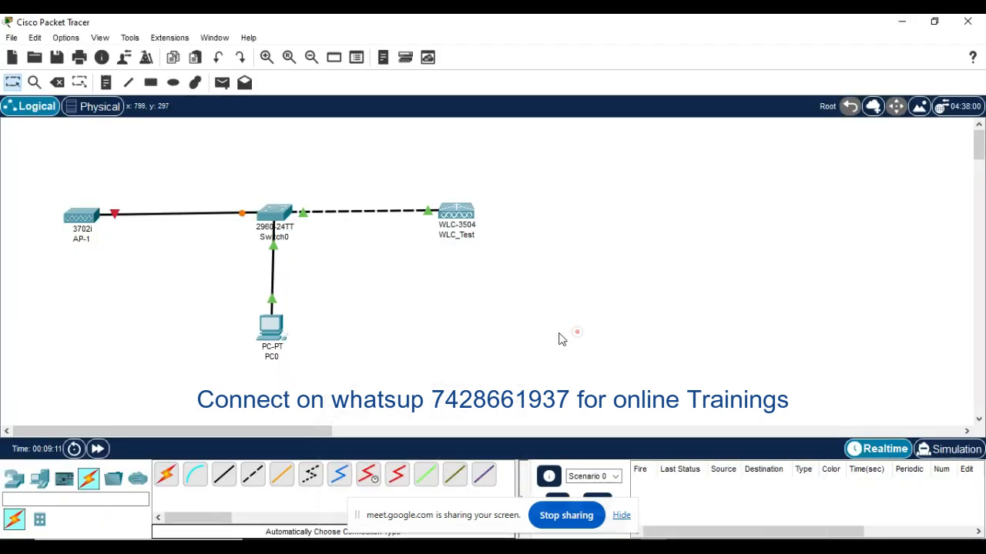
Step: Open PC0's Command Prompt in a maximized window and ping 192.168.1.1
click(277, 327)
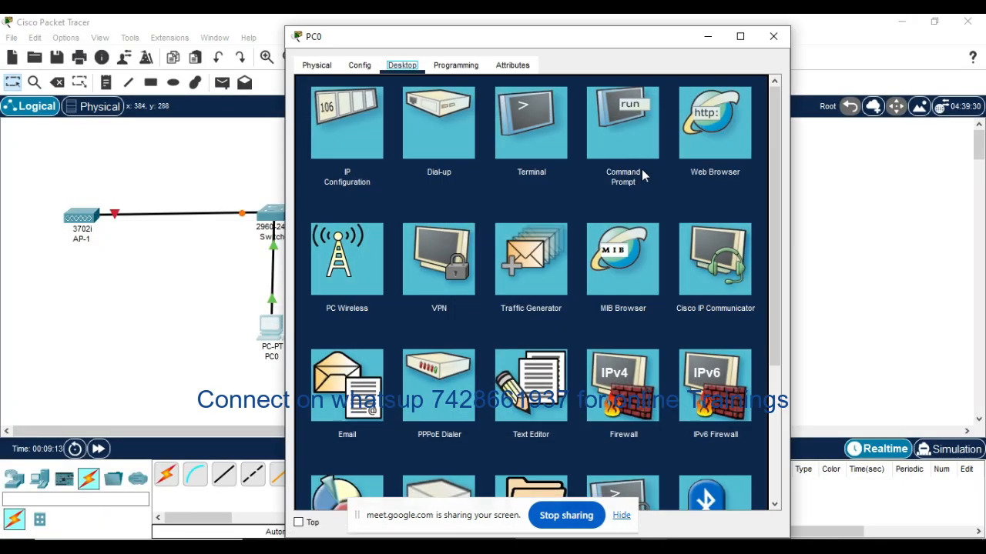
click(740, 36)
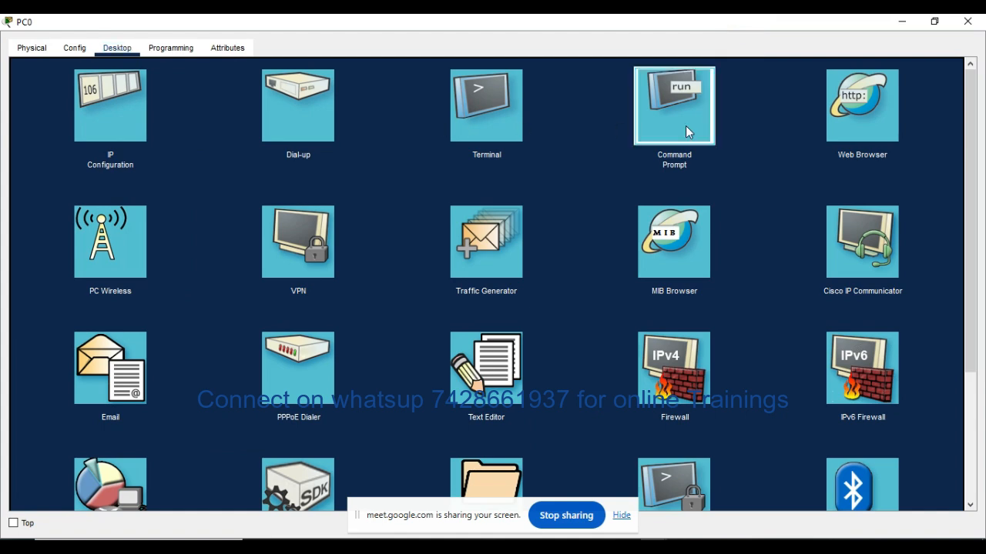
click(685, 126)
click(370, 189)
text(p)
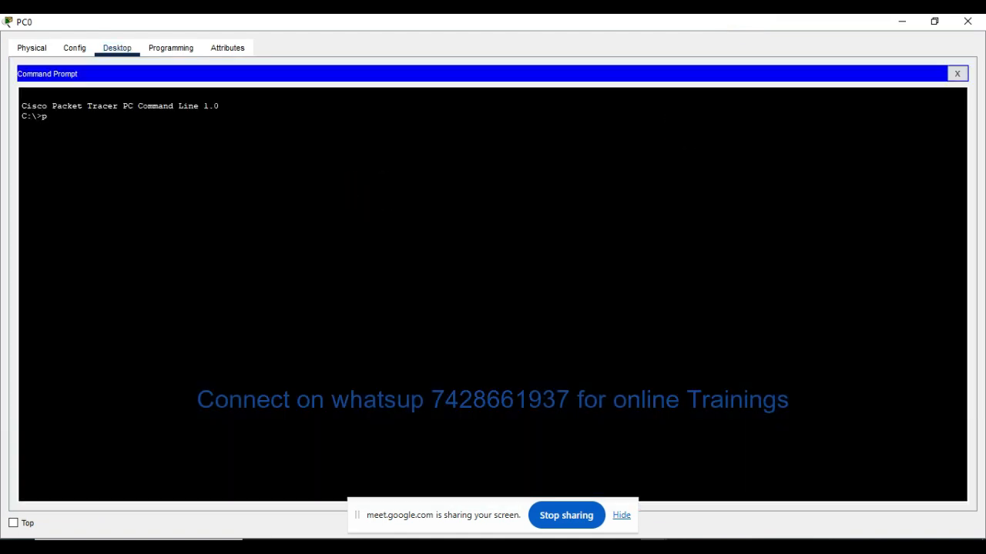
text(ing 192.168.1.1)
key(Return)
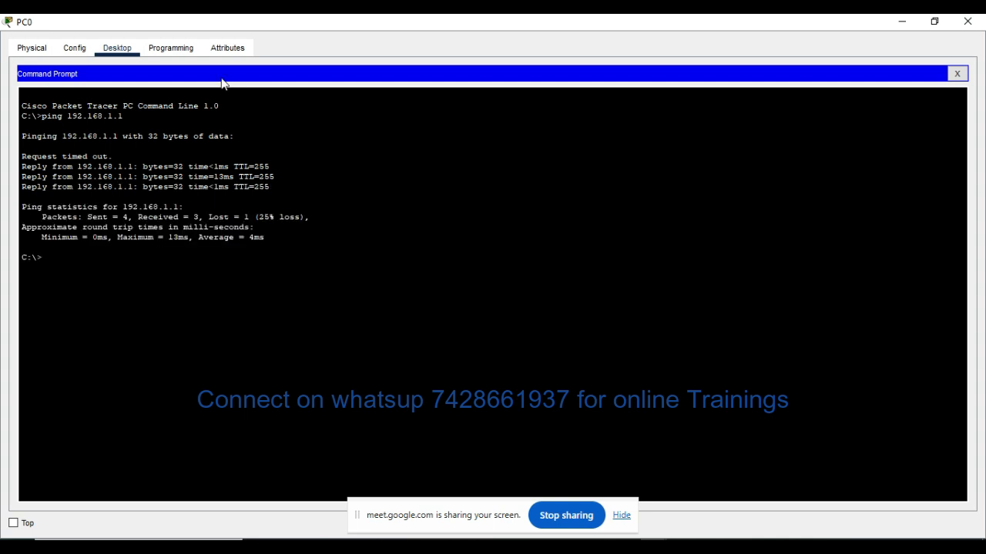
click(73, 50)
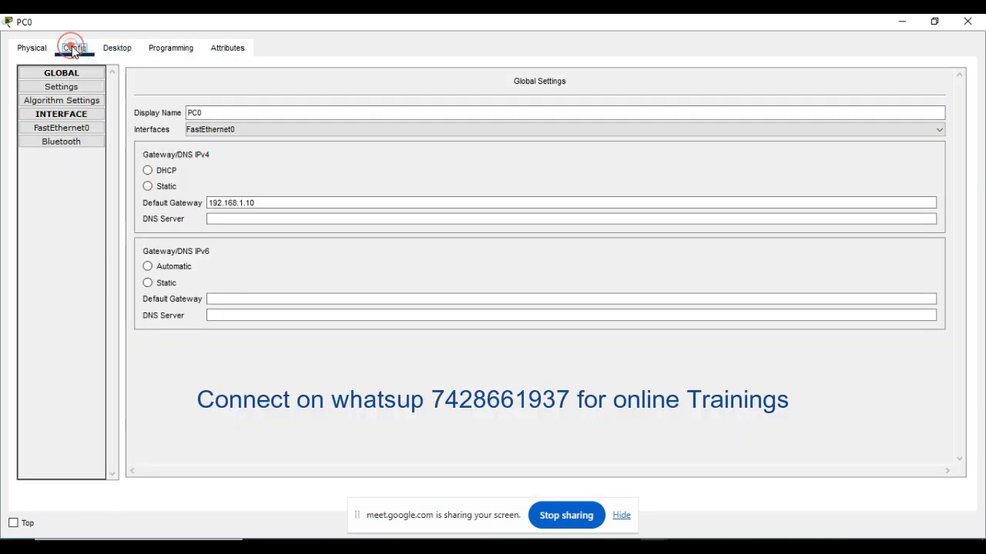
click(31, 48)
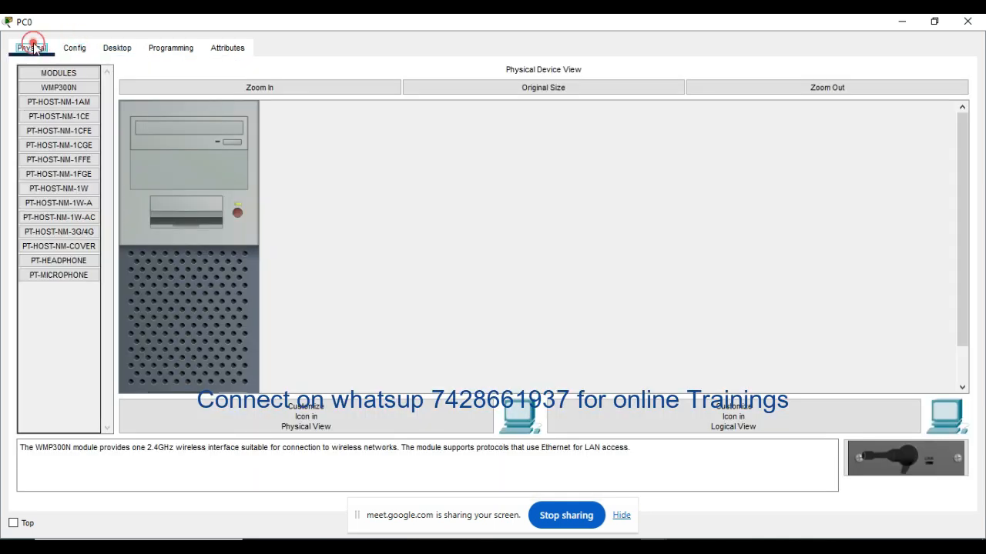
click(170, 48)
click(114, 46)
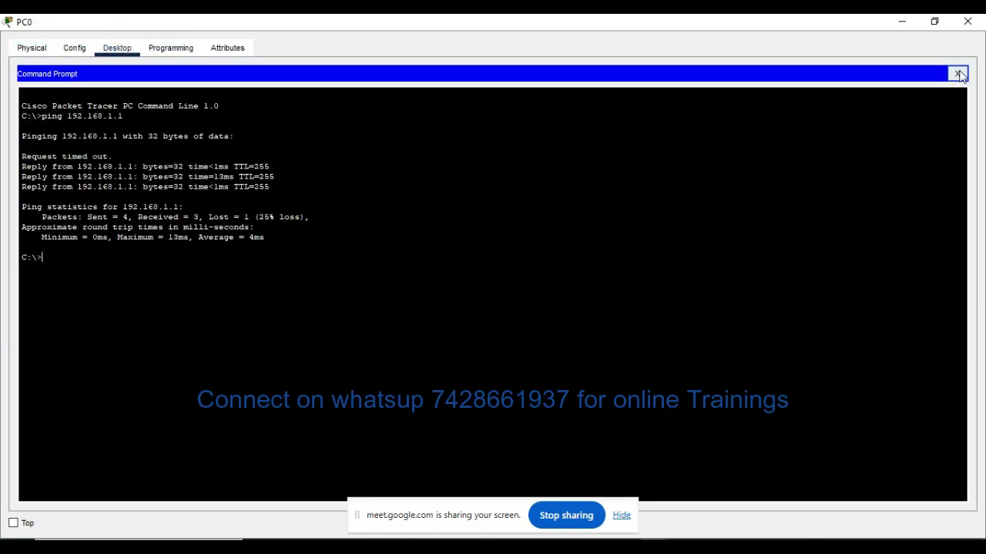
Step: Close PC0's Command Prompt and open its Web Browser
click(957, 73)
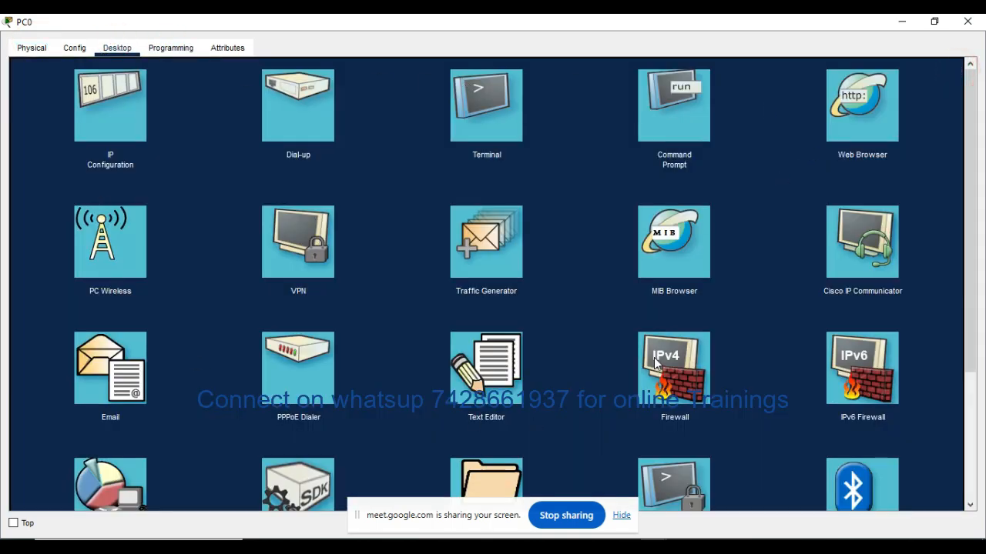
click(852, 110)
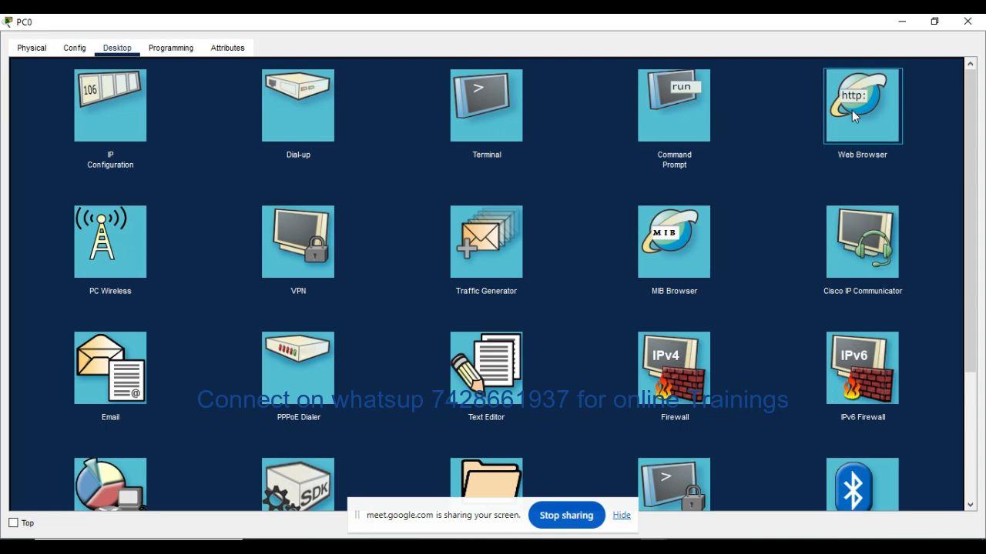
click(851, 110)
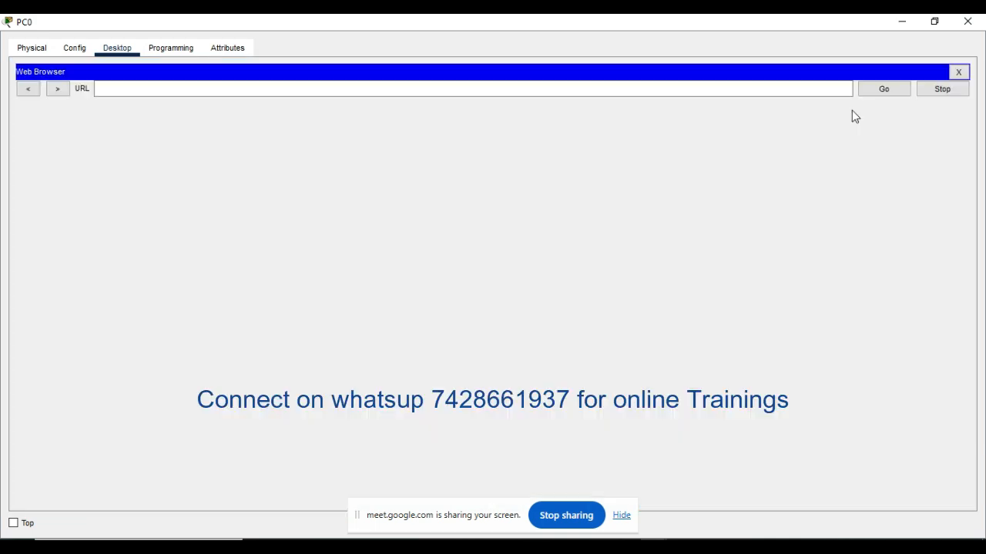
click(240, 87)
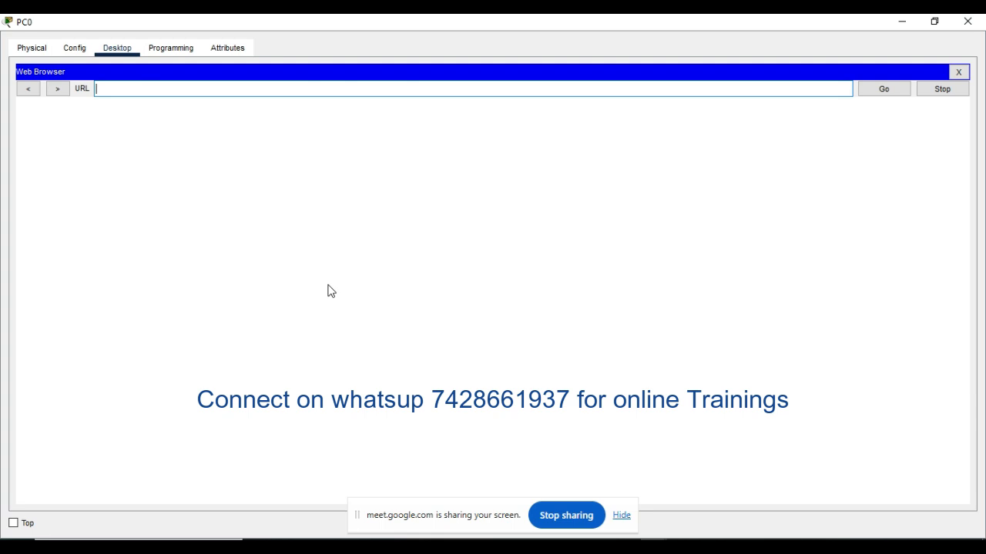
click(515, 90)
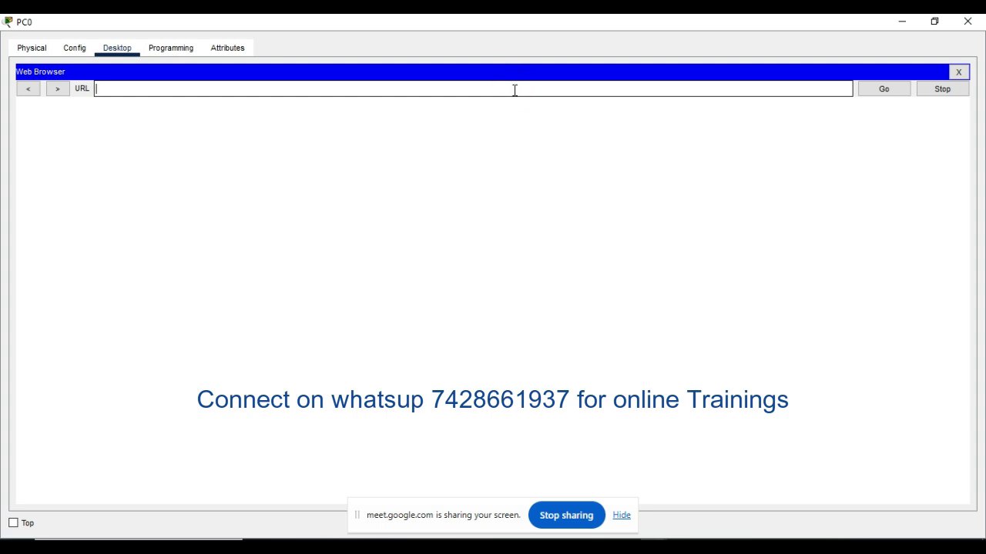
text(http://192.168.1.1)
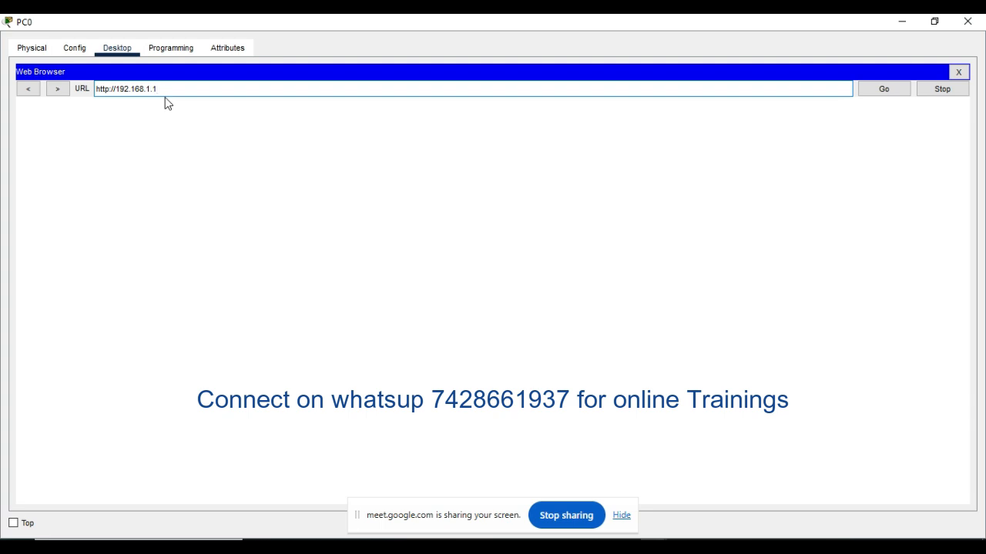
click(887, 90)
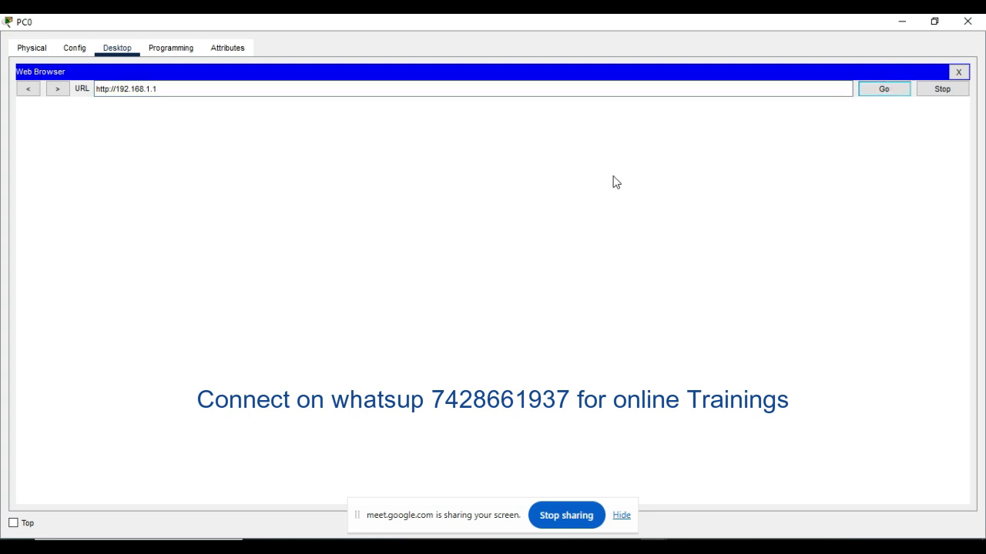
click(886, 91)
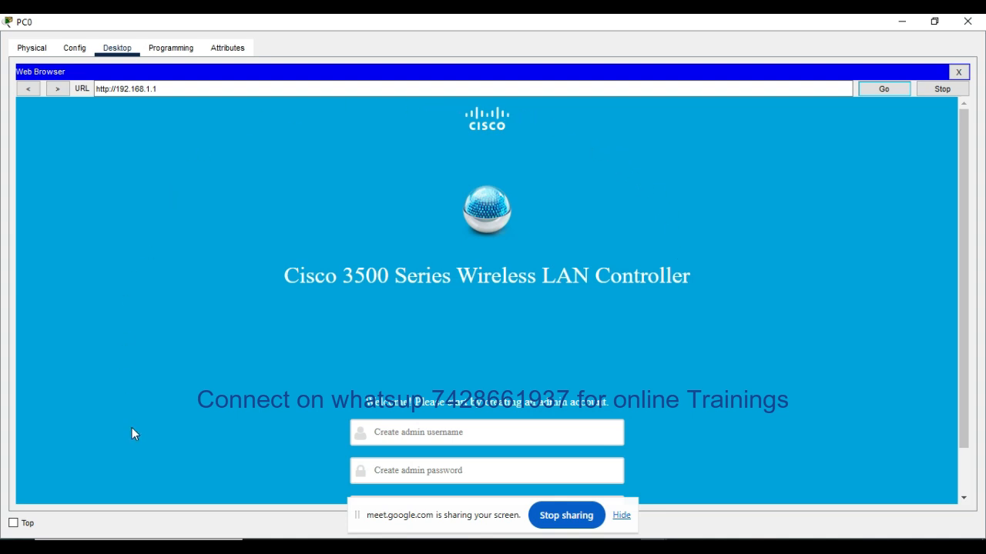
Step: Enter admin as the new admin username for the wireless LAN controller
drag(965, 196, 964, 200)
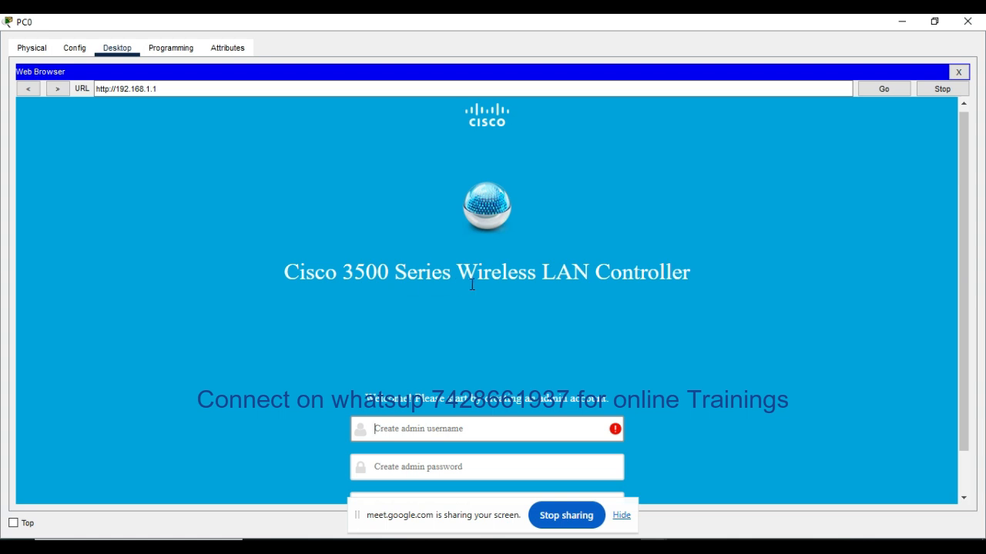
drag(963, 193, 963, 234)
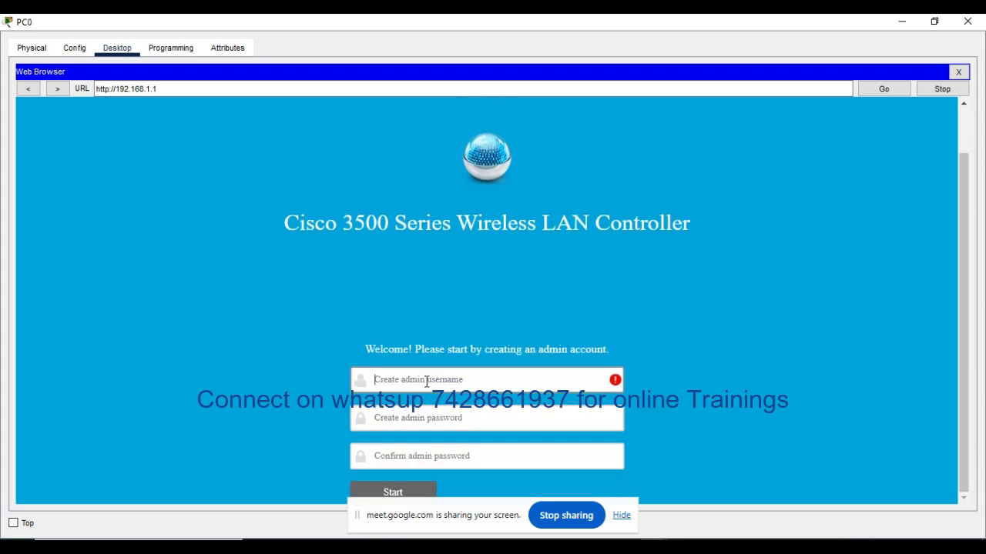
click(480, 380)
text(a)
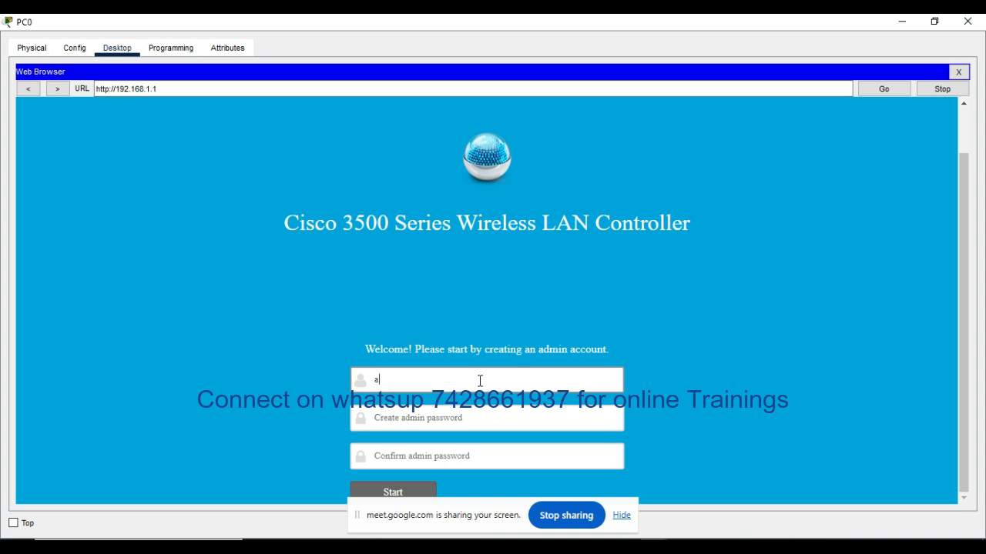
text(dmin)
key(Tab)
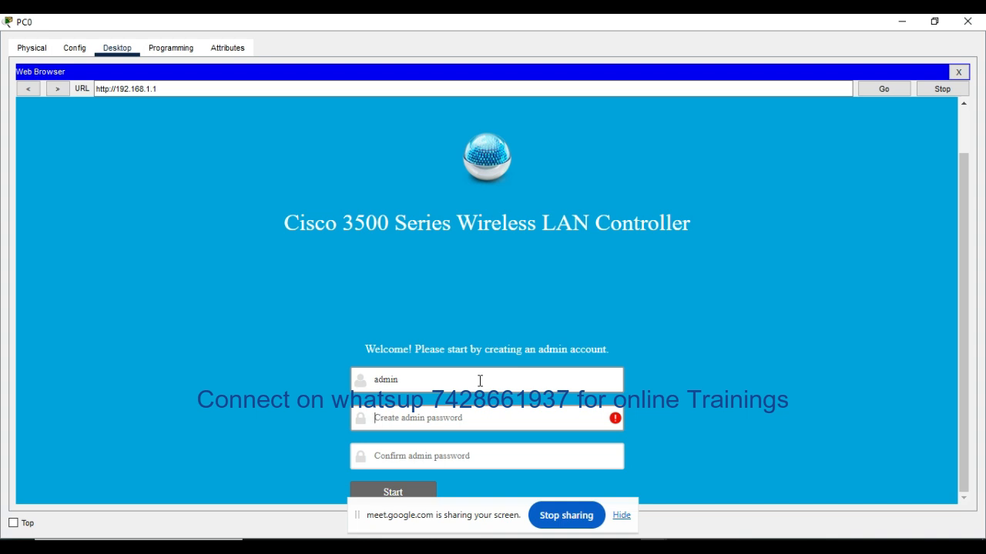
Step: Enter and confirm the admin password, and start the controller setup
text(••••••)
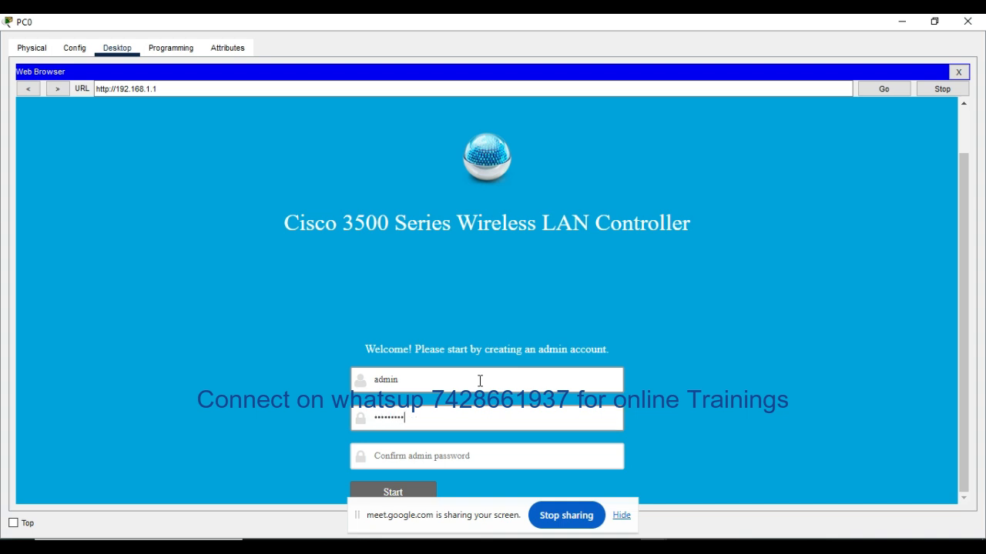
key(Tab)
click(463, 459)
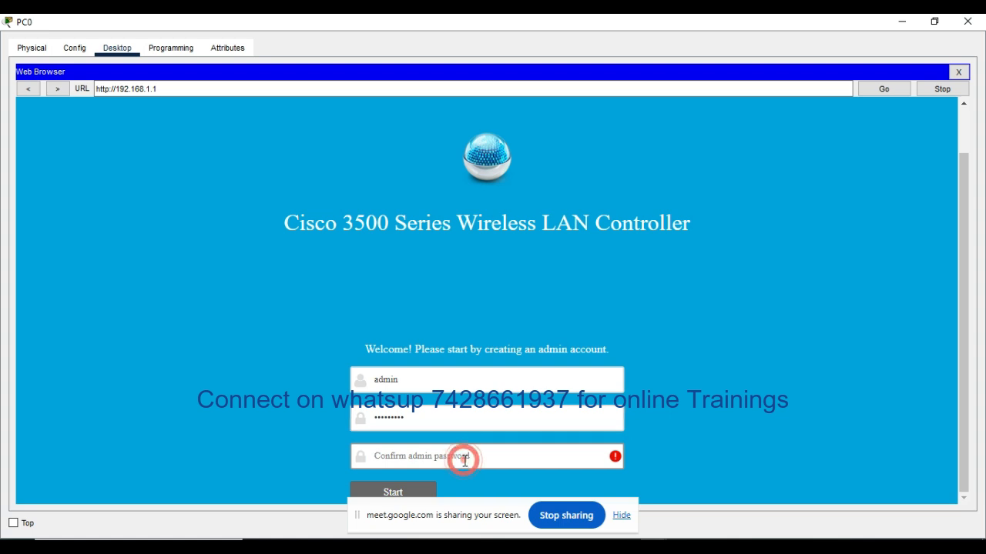
text(•••••••••)
click(403, 493)
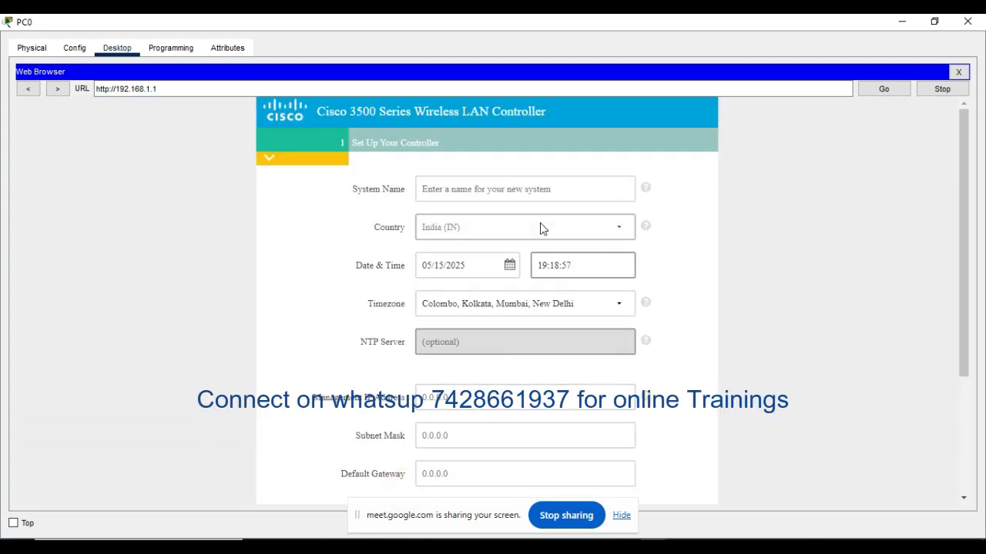
Step: Set the controller's system name to WLC_Test
scroll(542, 224, down, 3)
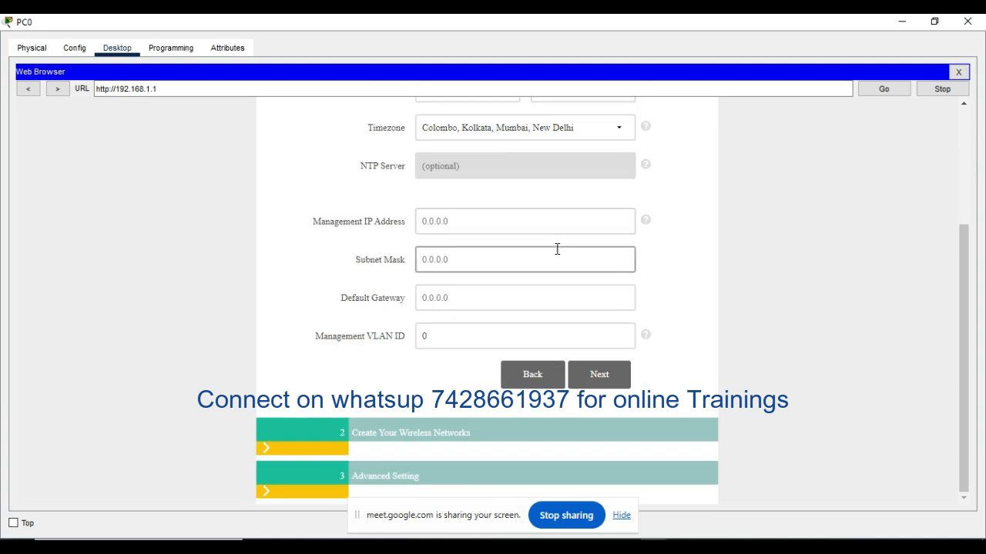
scroll(557, 248, up, 3)
click(464, 190)
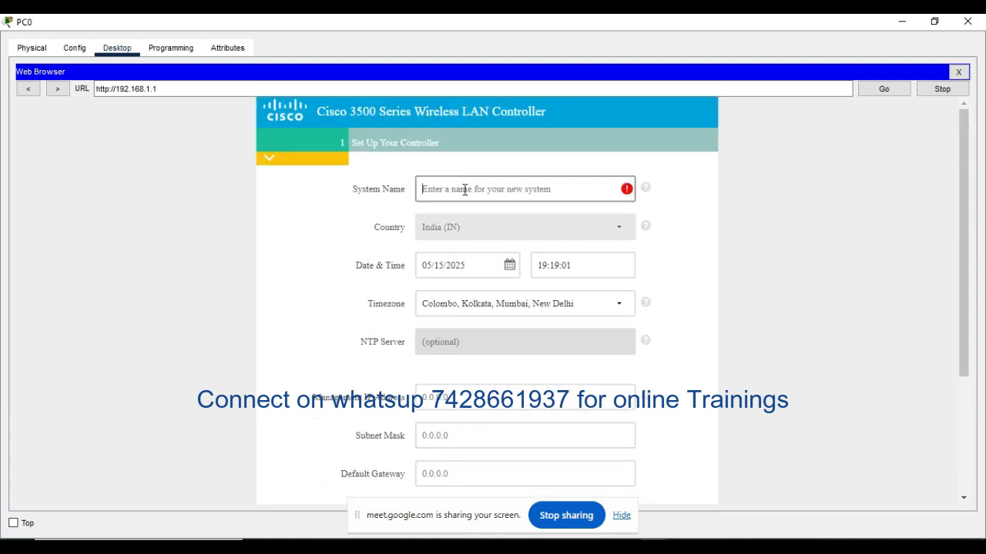
text(WL)
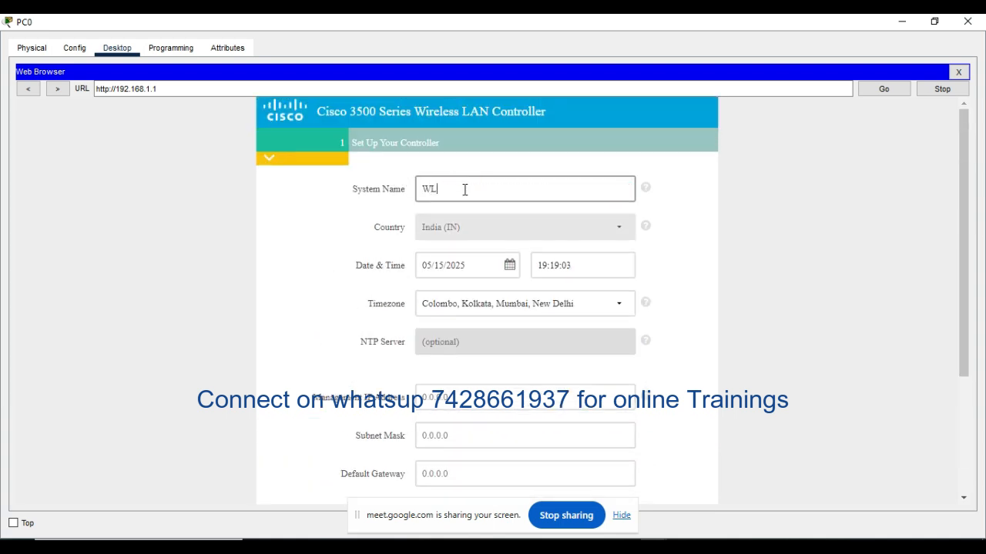
text(C_Test)
Step: Set the management IP address to 192.168.1.1 and the subnet mask to 255.255.255.0
scroll(539, 275, down, 1)
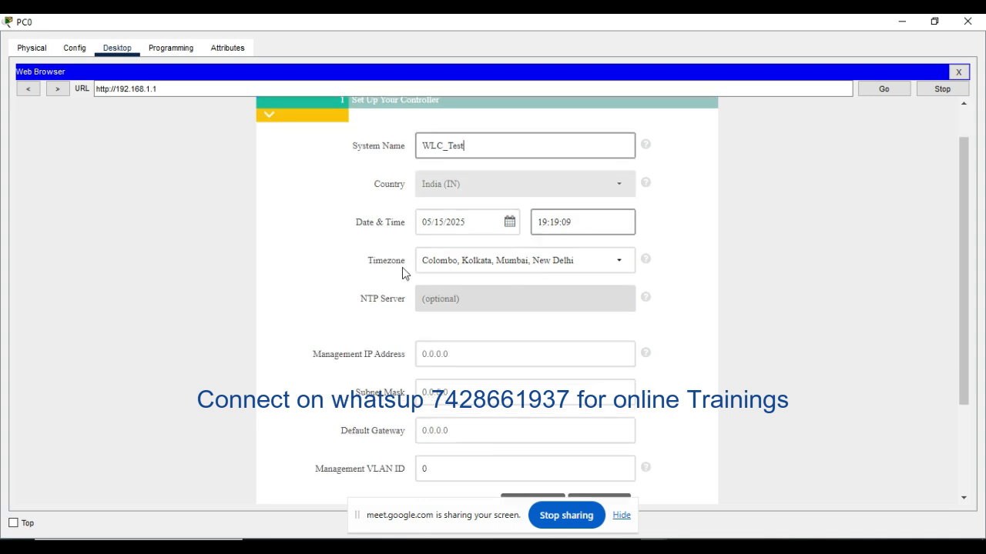
click(462, 348)
text(192)
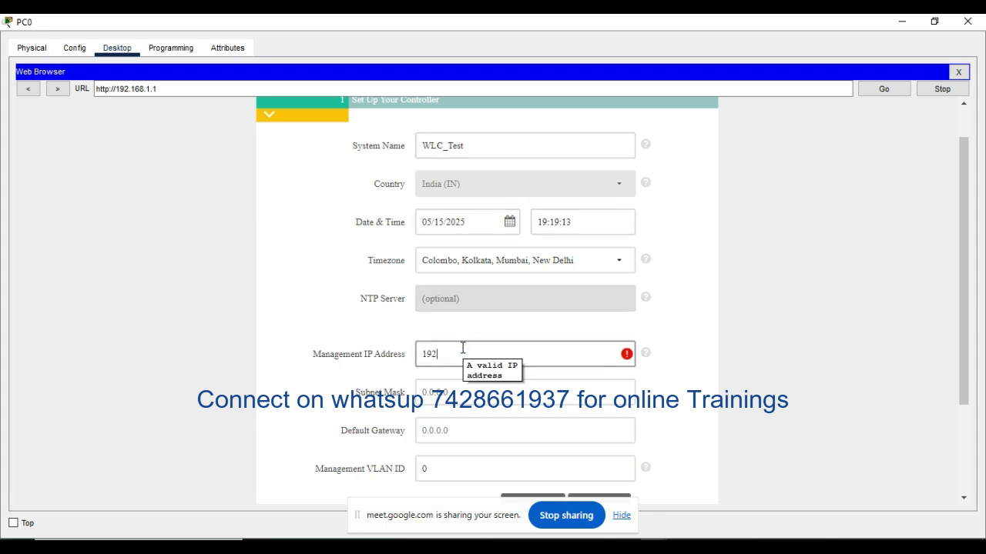
text(.168.1.1)
click(446, 387)
text(255)
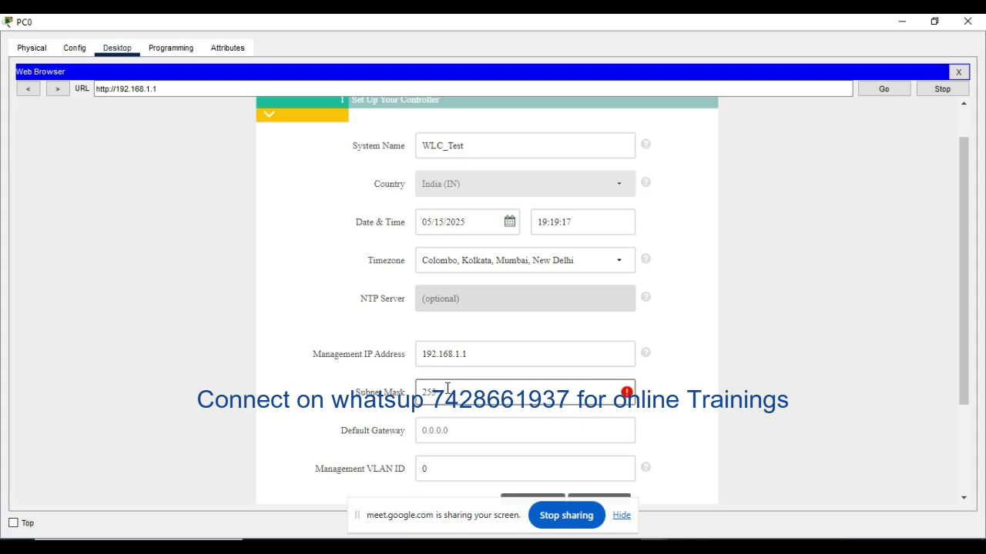
text(.255.255.0)
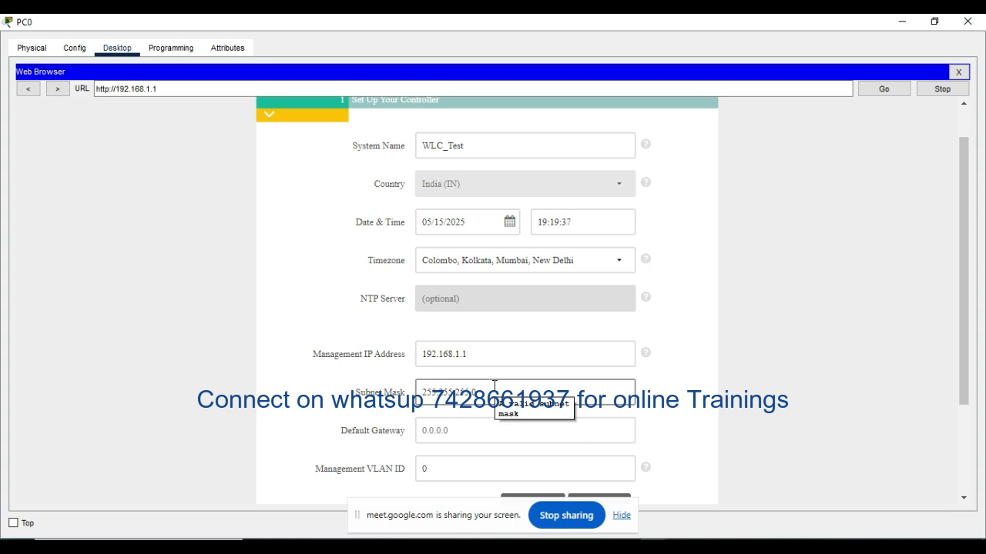
Step: Set the controller's default gateway to 192.168.1.10
click(431, 432)
text(1)
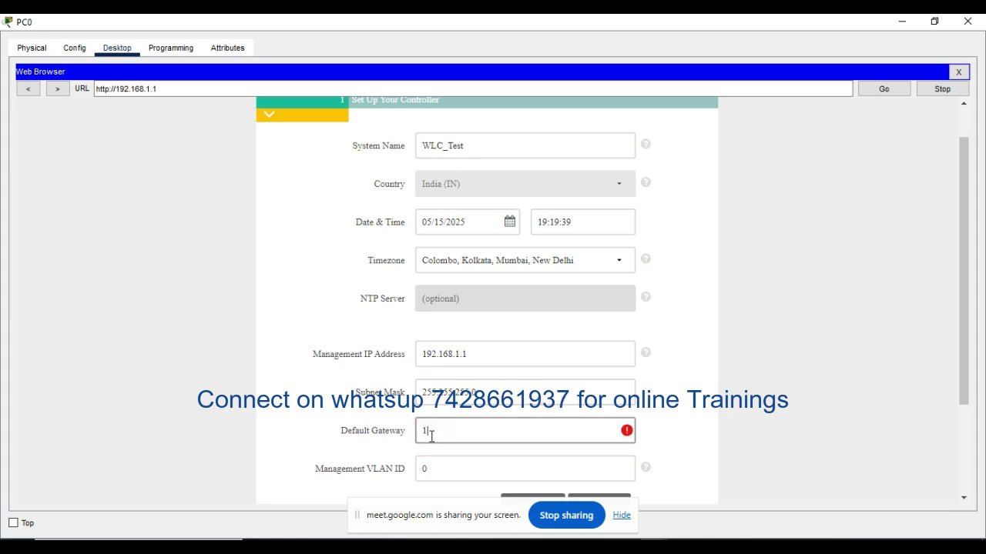
text(92.168.1.10)
Step: Set the management VLAN ID to 1 and continue to the wireless network setup
scroll(668, 395, down, 1)
click(456, 429)
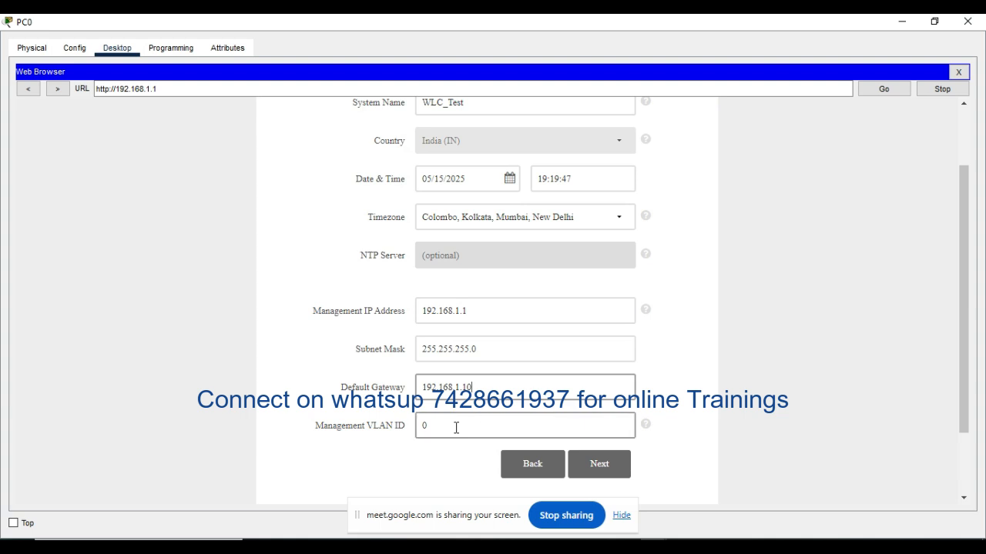
key(BackSpace)
text(1)
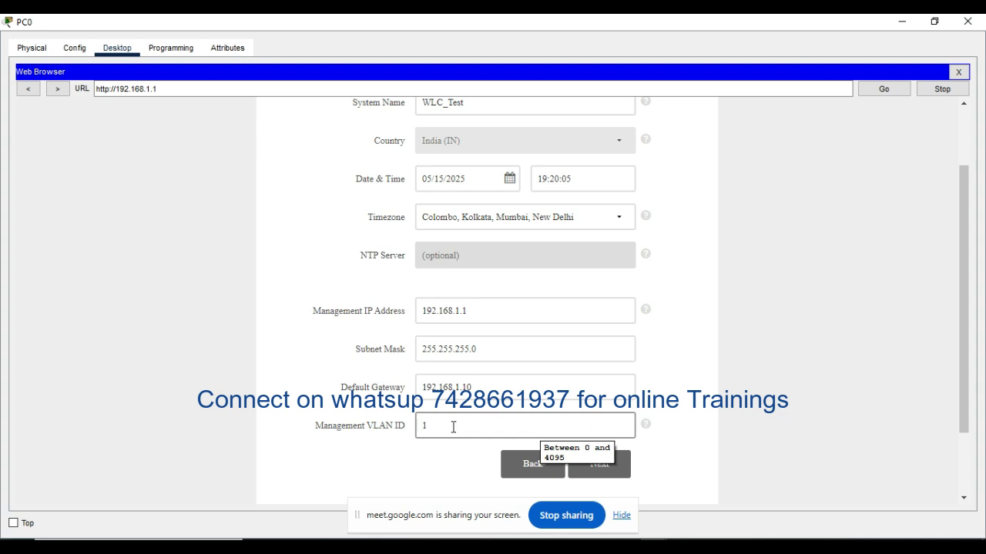
click(454, 427)
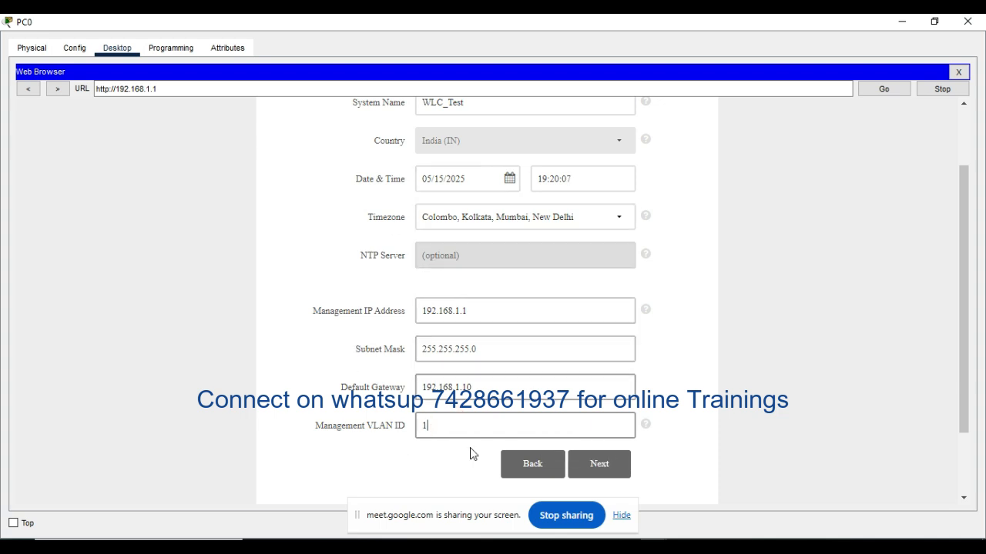
click(609, 465)
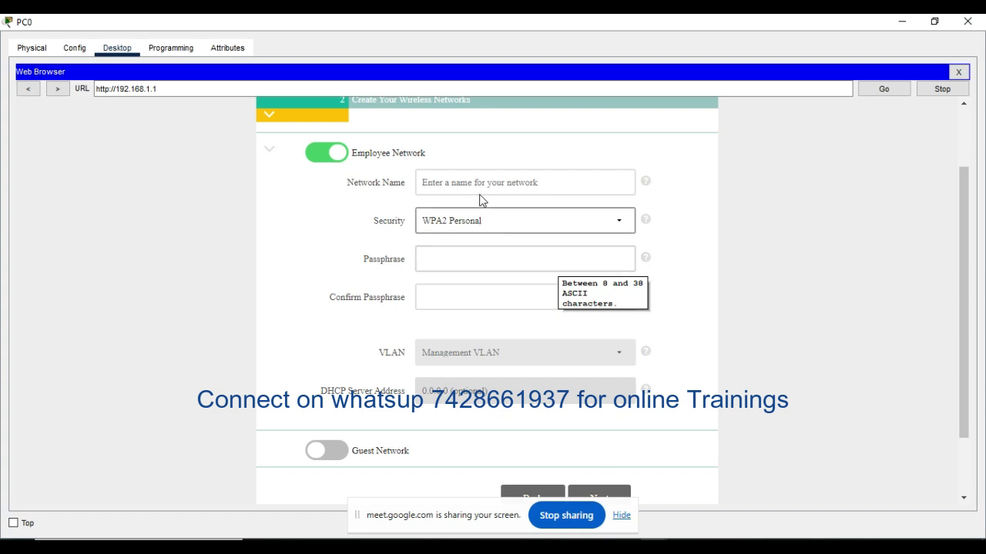
Step: Try to continue past the wireless network setup with the Employee Network turned off
click(472, 184)
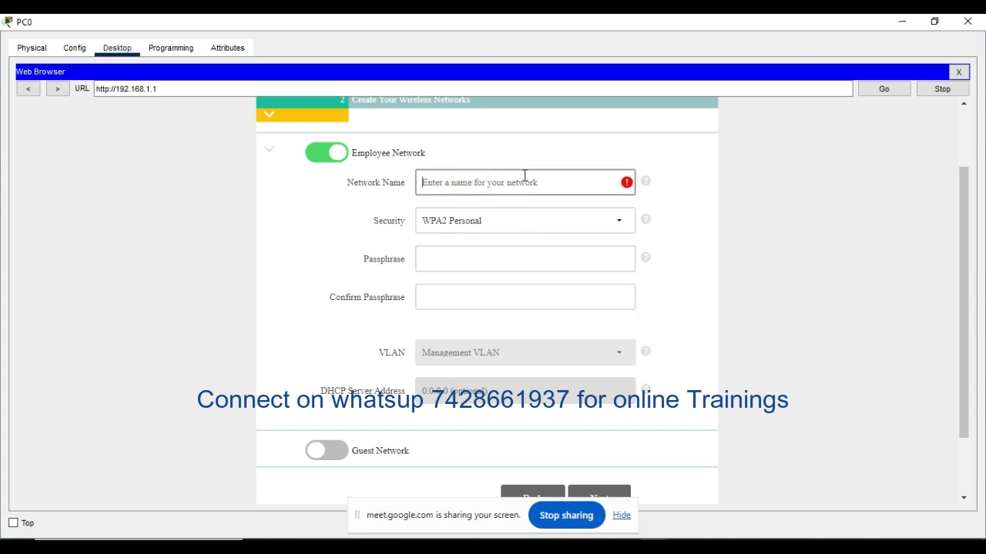
click(312, 158)
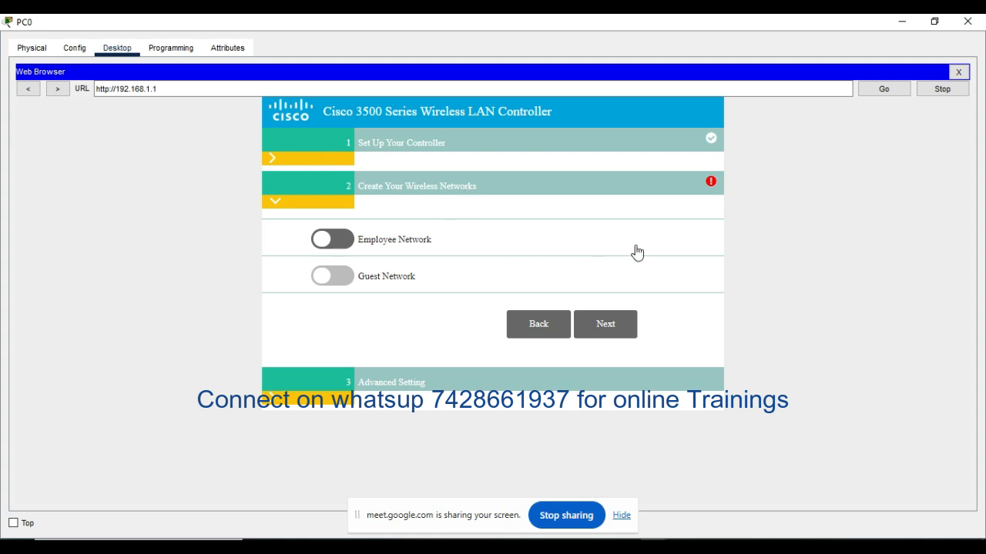
click(710, 186)
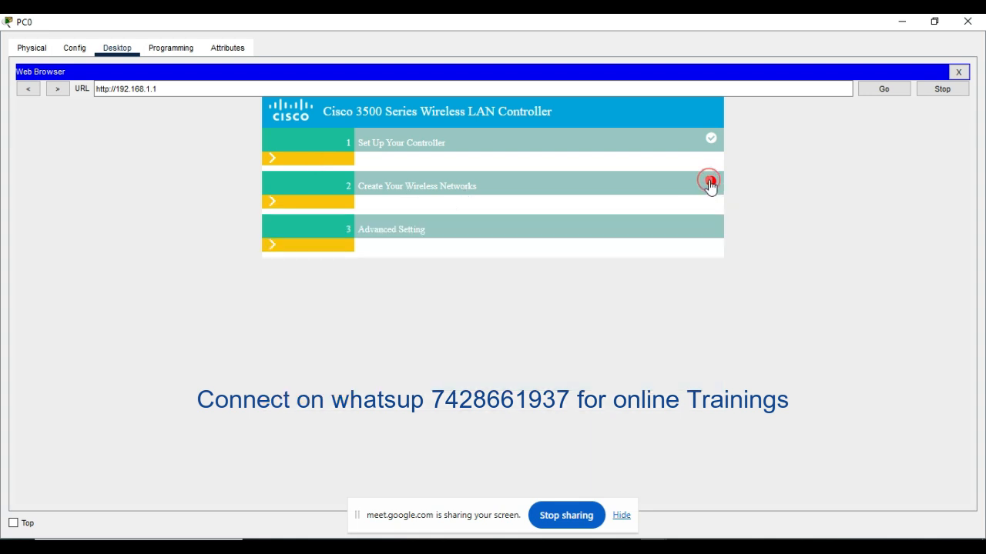
click(272, 205)
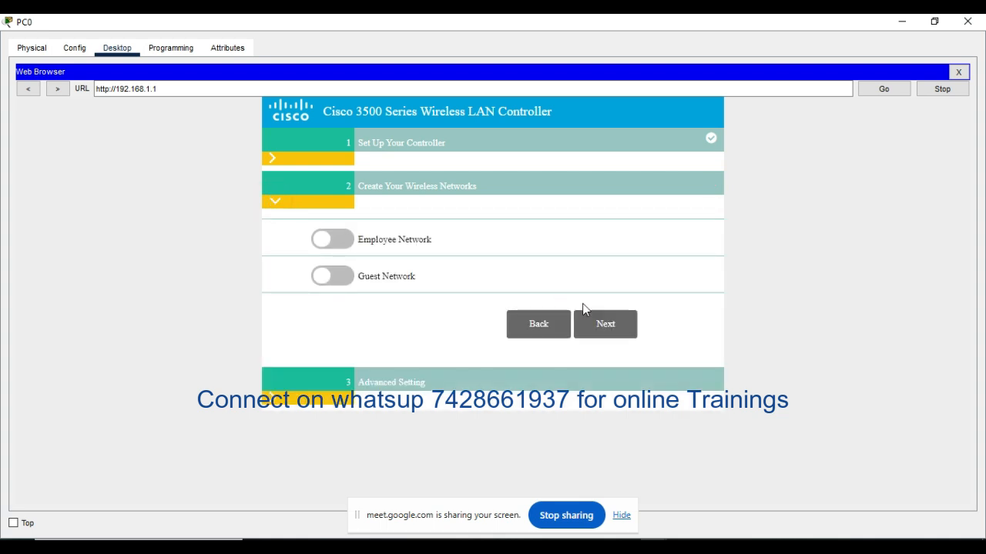
click(622, 329)
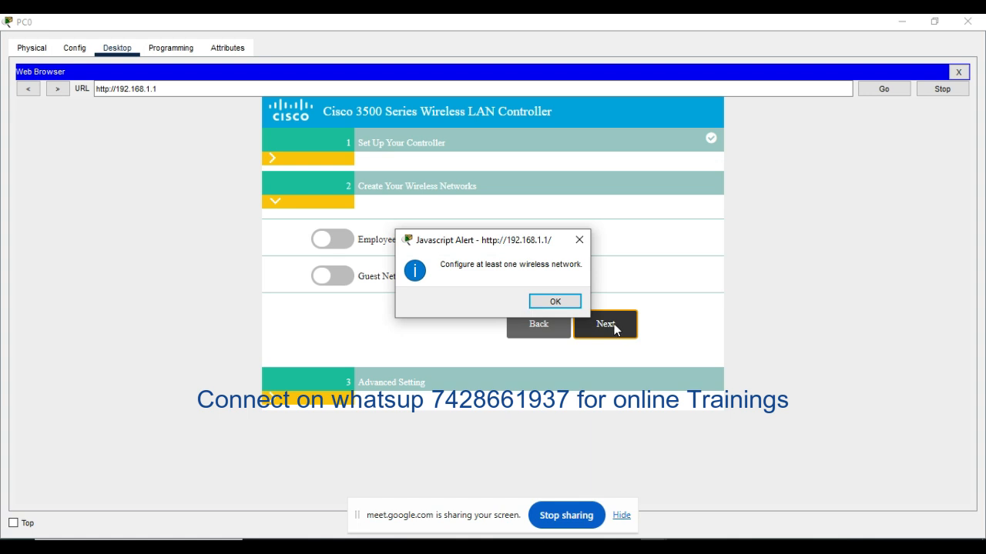
click(550, 304)
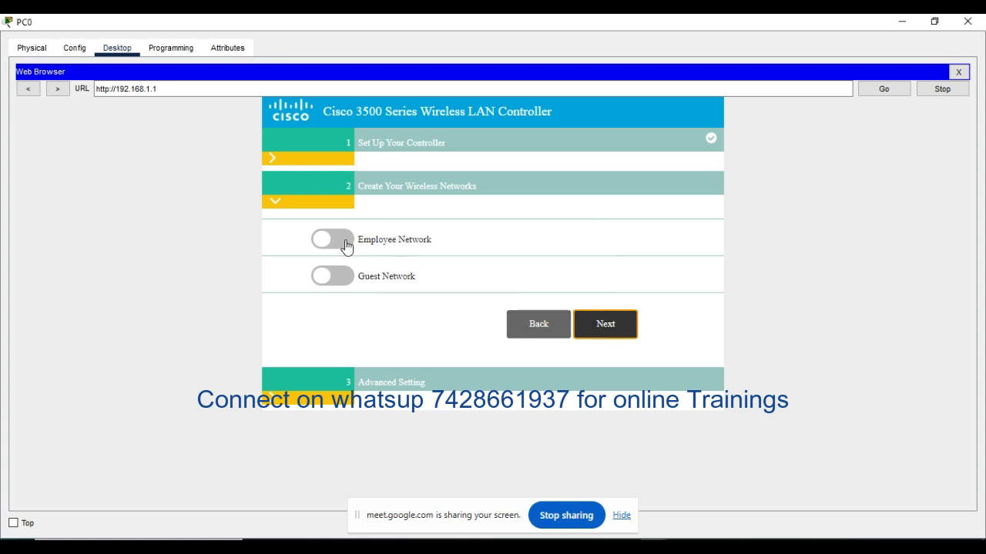
Step: Turn on the Employee Network and set its network name to Corp
click(342, 241)
click(477, 269)
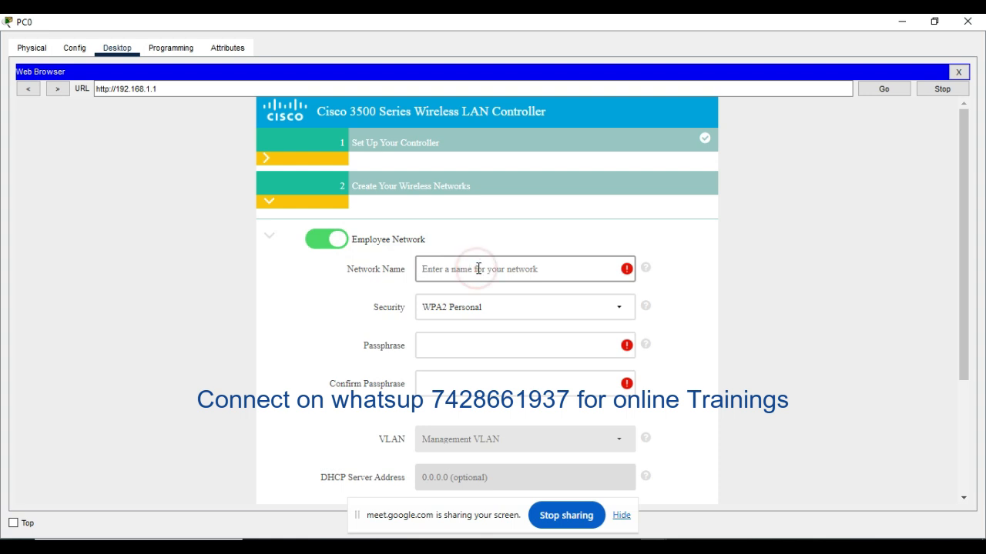
text(Corp)
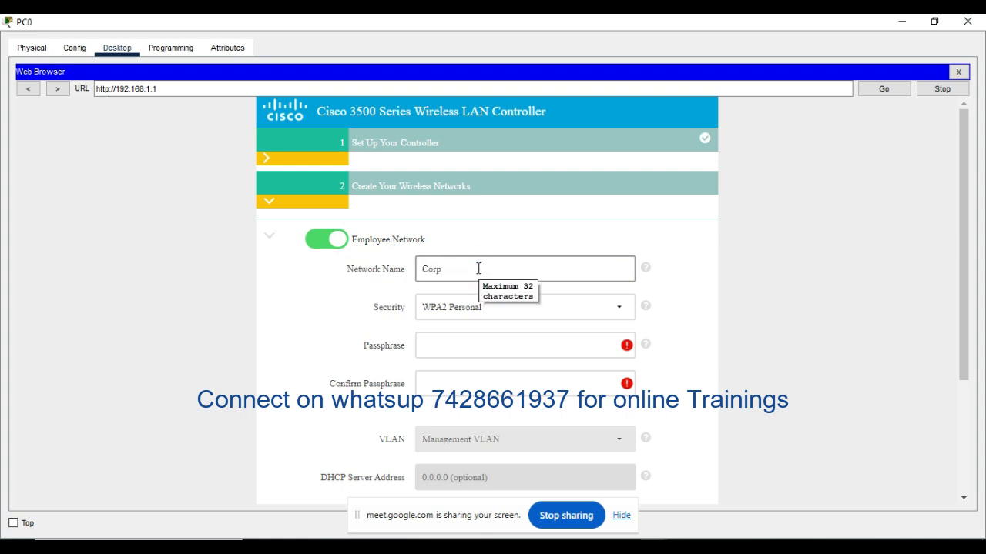
Step: Enter and confirm the Employee Network's passphrase, and continue to the advanced settings
click(434, 352)
text(12)
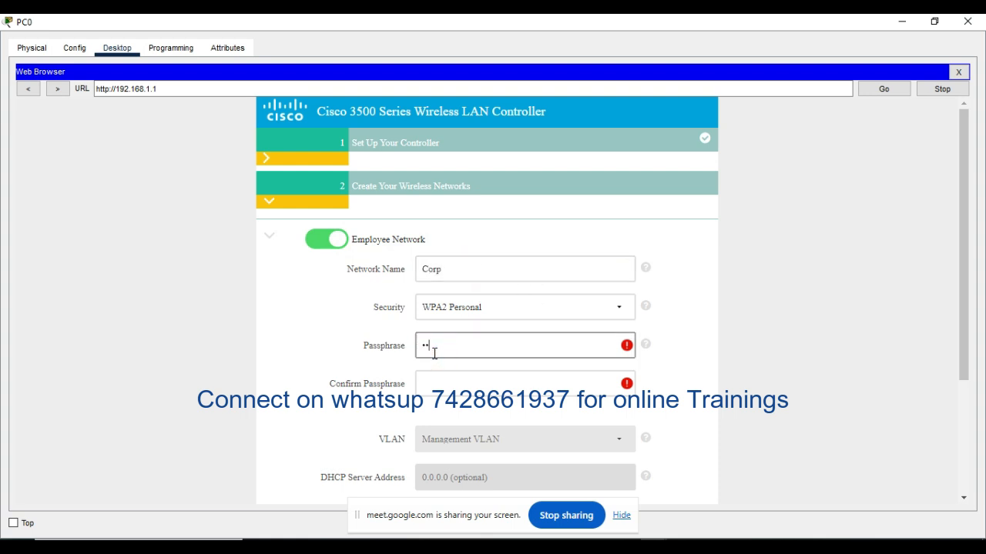
text(3456789)
click(503, 385)
text(12)
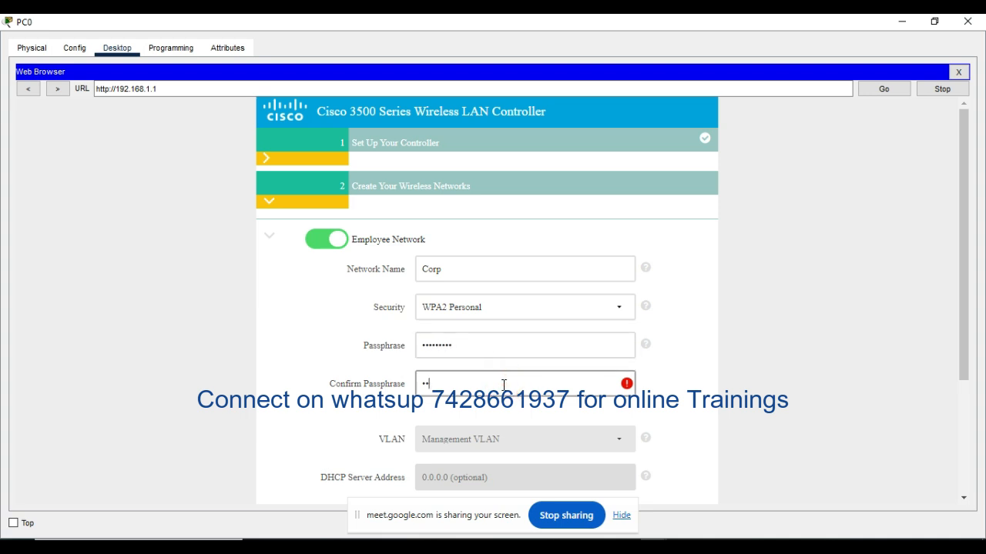
text(3456789)
scroll(504, 385, down, 3)
click(610, 420)
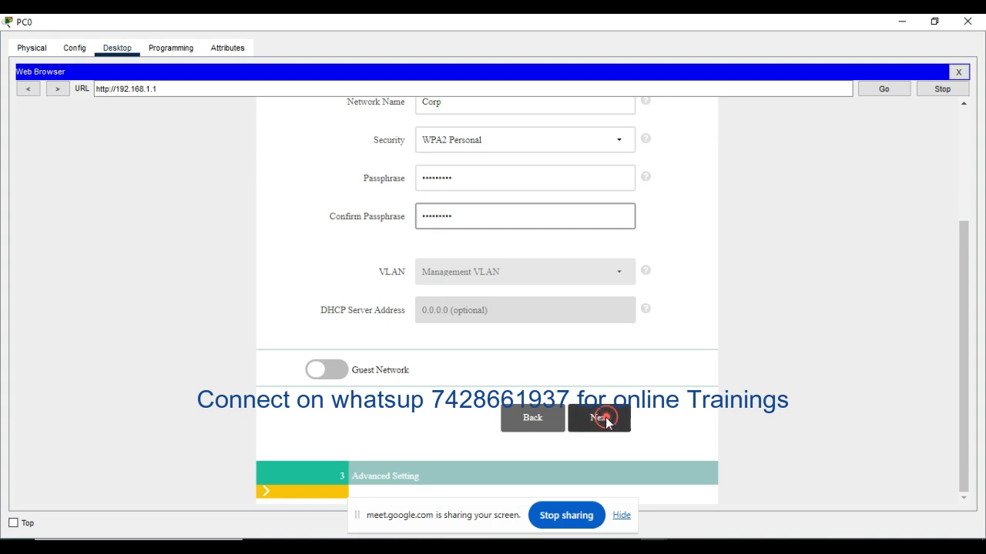
Step: Continue past the advanced settings and check the system name and management IP address on the confirmation page
click(603, 451)
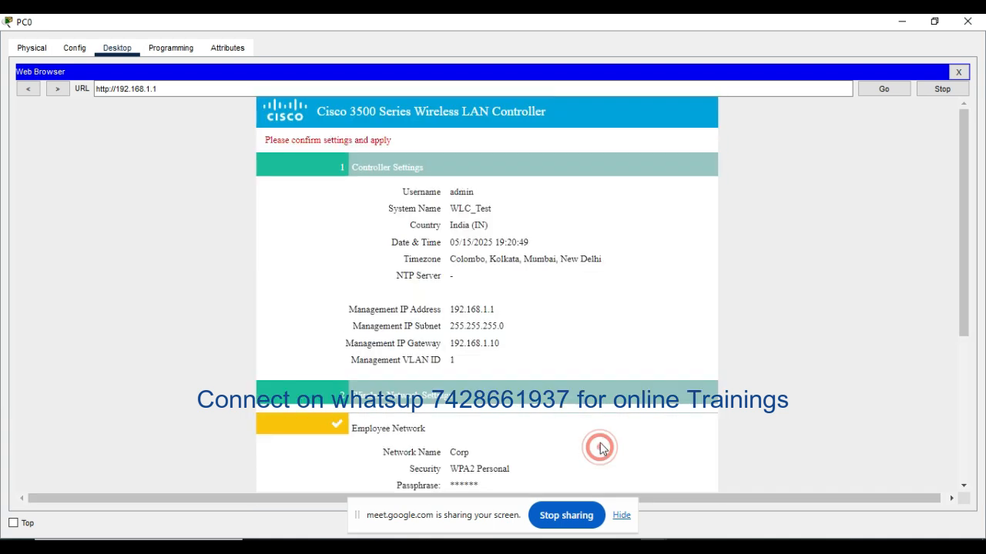
scroll(557, 273, down, 3)
scroll(557, 273, up, 1)
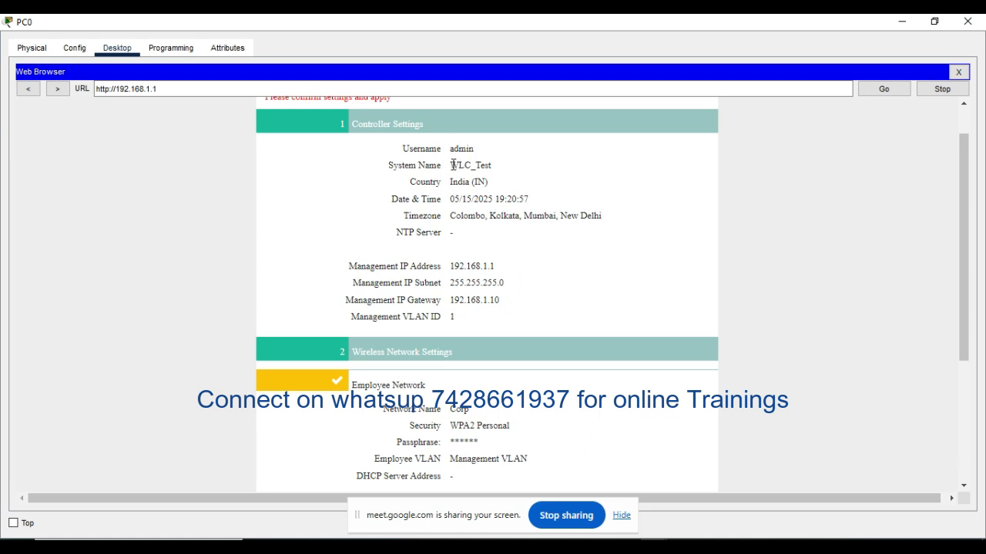
drag(454, 165, 494, 168)
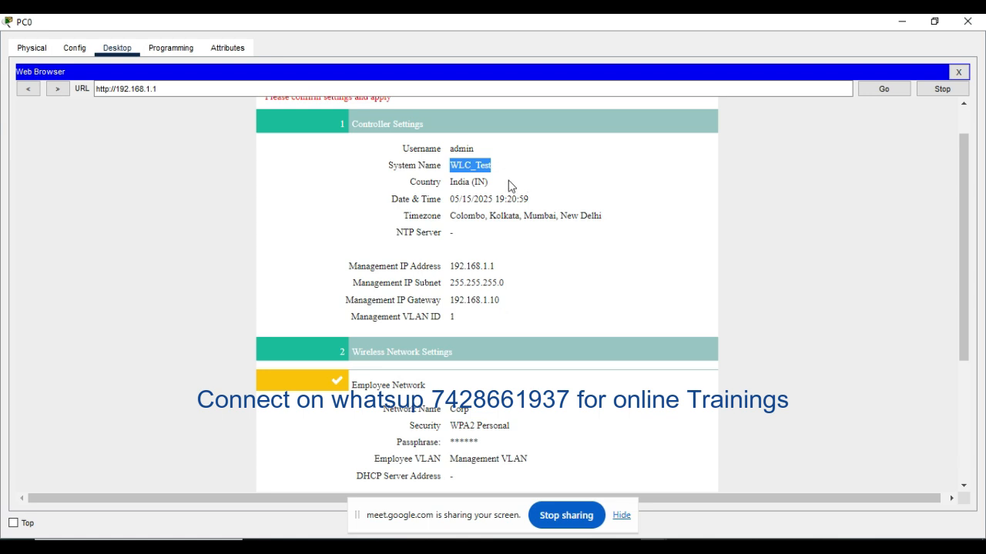
click(451, 265)
drag(452, 265, 496, 267)
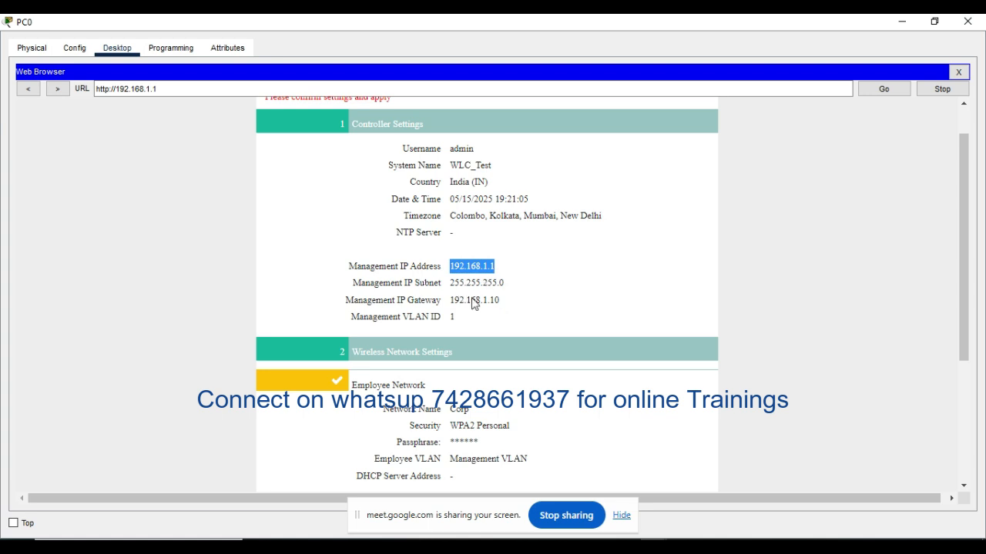
Step: Review the wireless and advanced settings summary, then apply the configuration and accept the controller reboot
scroll(560, 330, down, 3)
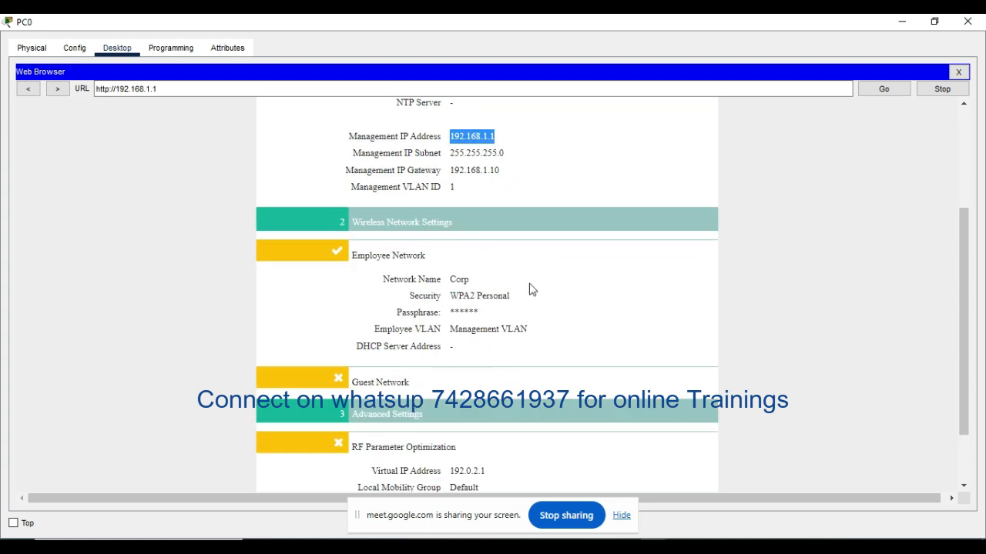
scroll(531, 301, down, 2)
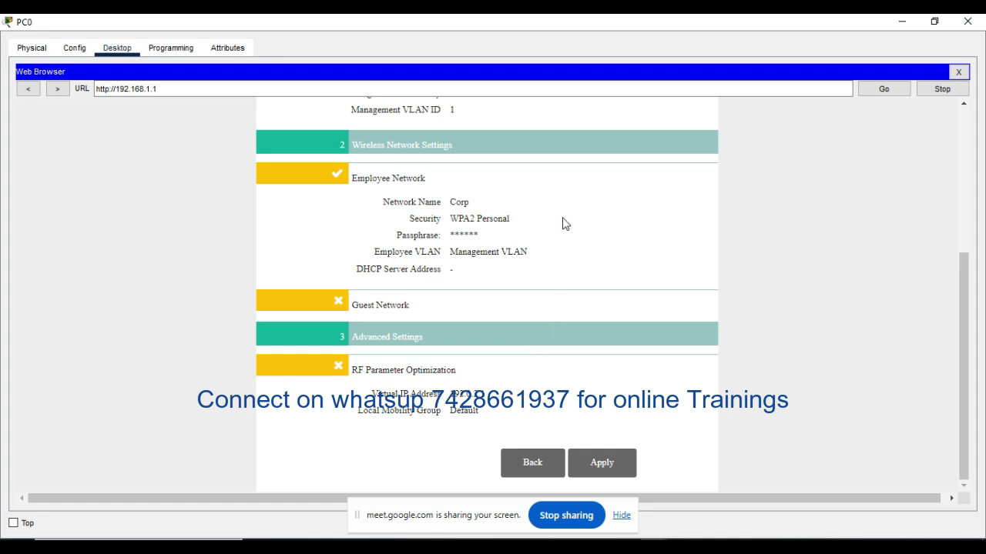
click(605, 465)
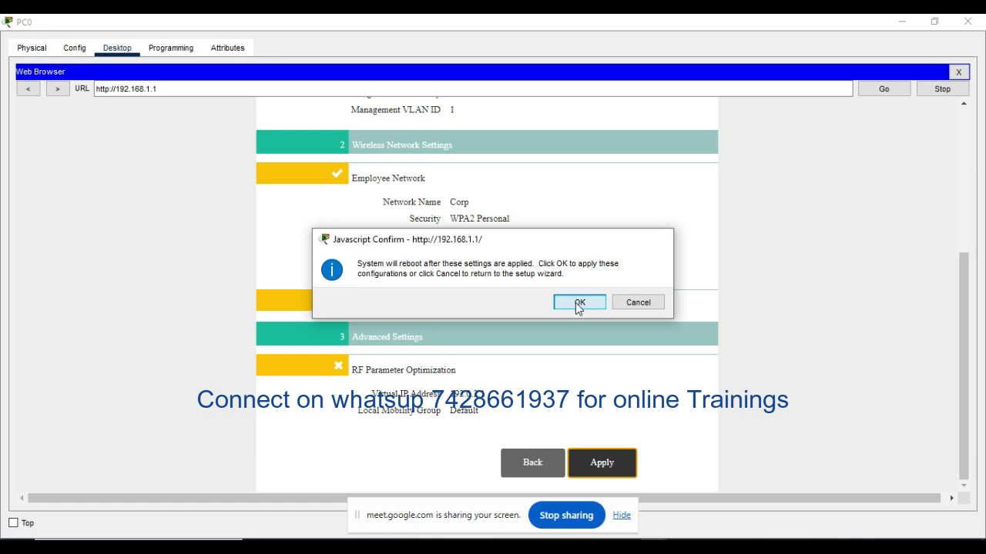
click(579, 303)
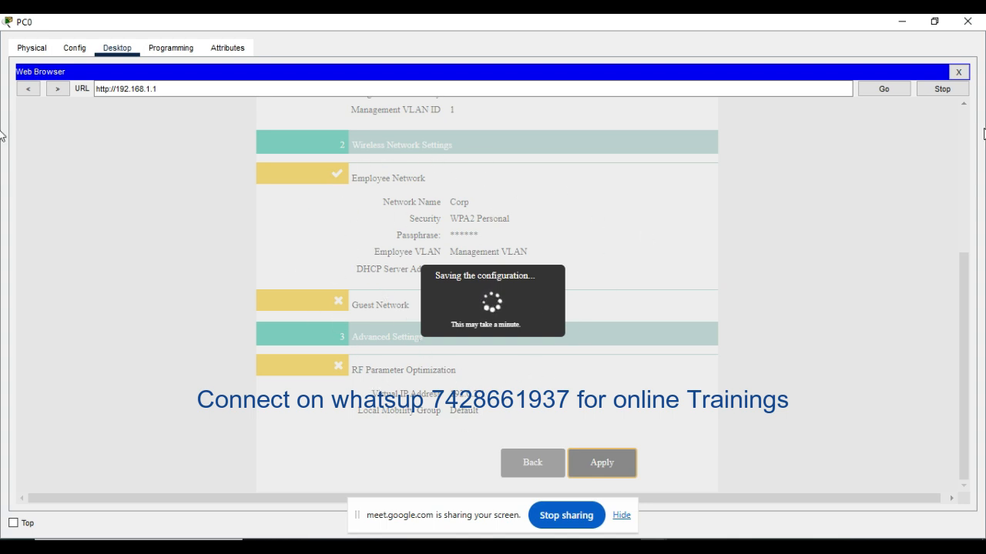
Step: Close PC0's web browser and minimize the open Packet Tracer windows
click(958, 71)
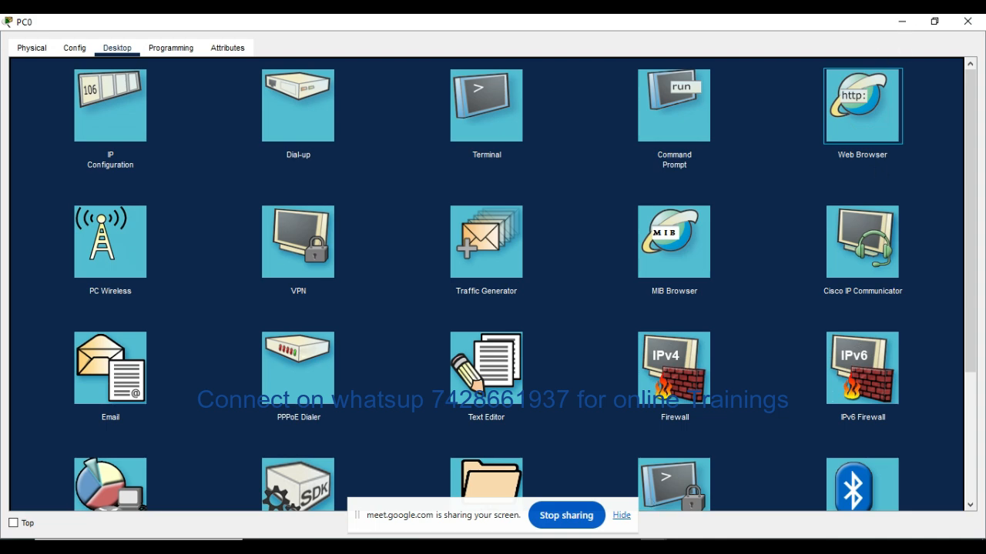
click(533, 489)
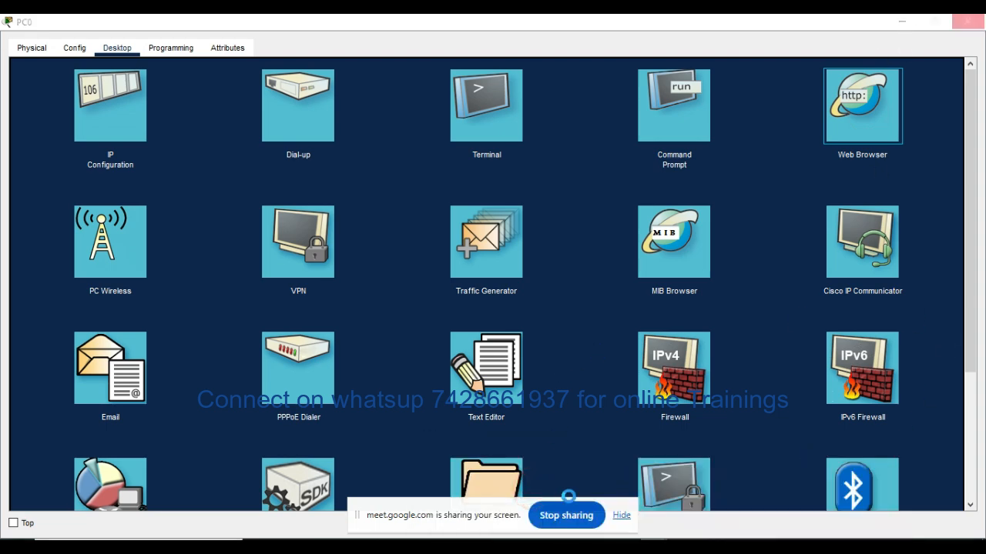
mouse_move(629, 545)
mouse_move(473, 501)
click(902, 23)
click(899, 14)
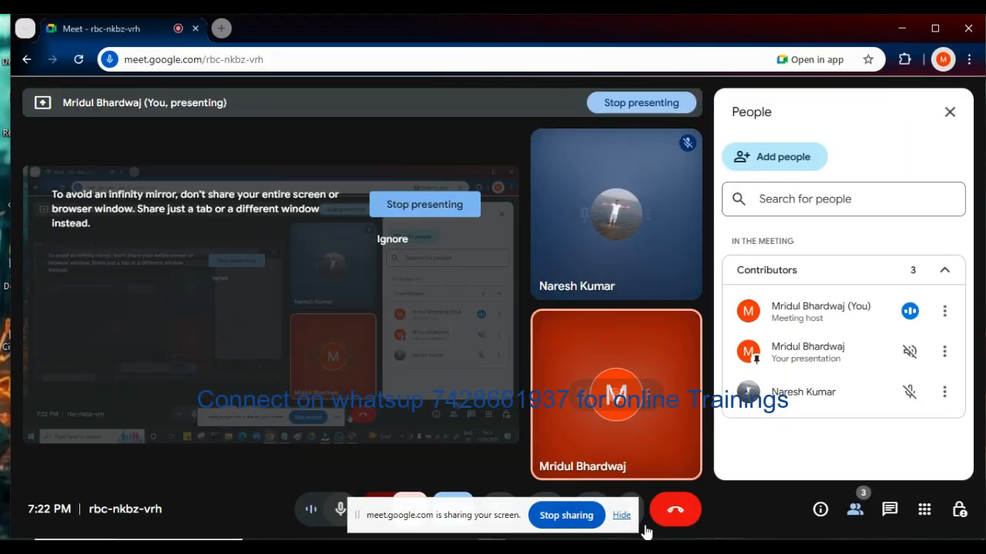
Step: Ignore the infinity mirror warning in Google Meet and try to switch back to the PC0 window
mouse_move(653, 544)
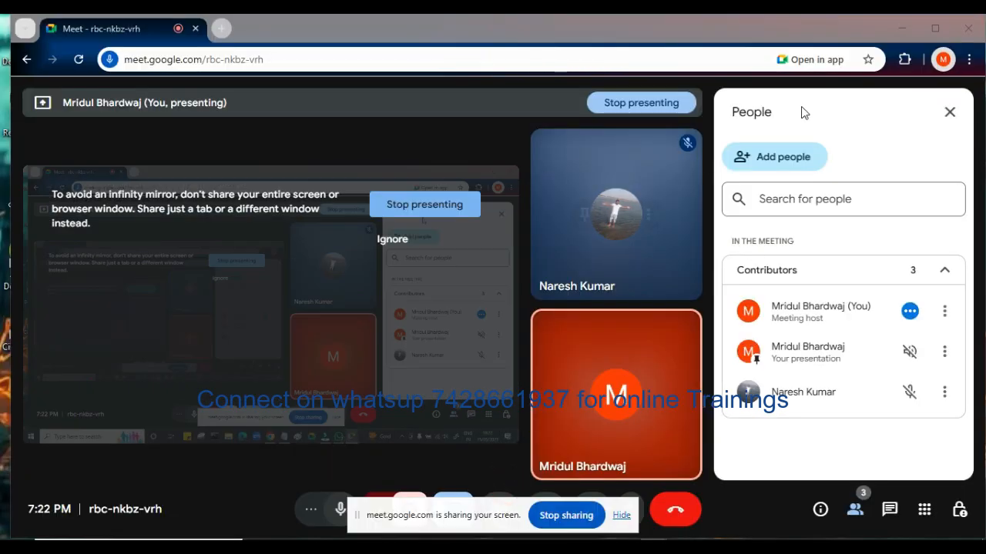
click(399, 246)
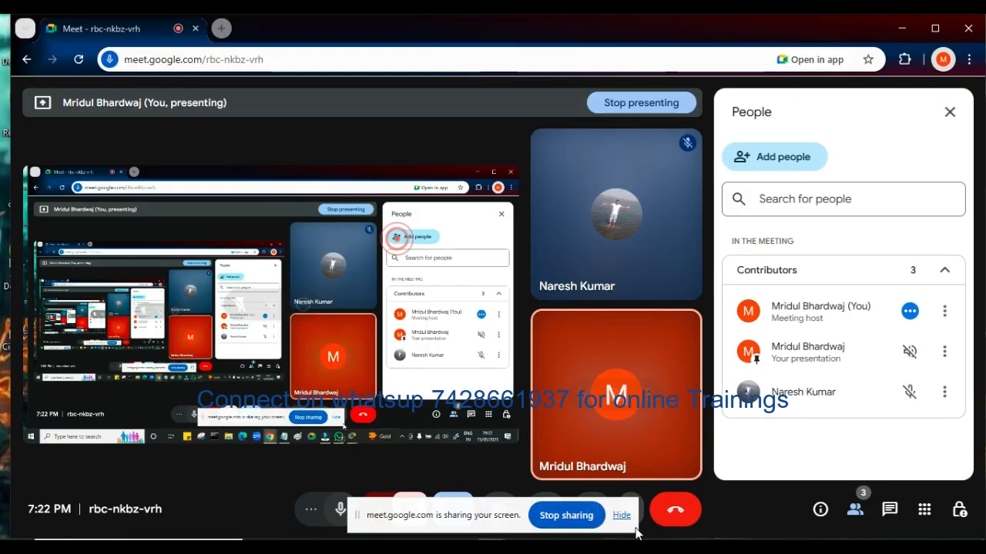
click(647, 545)
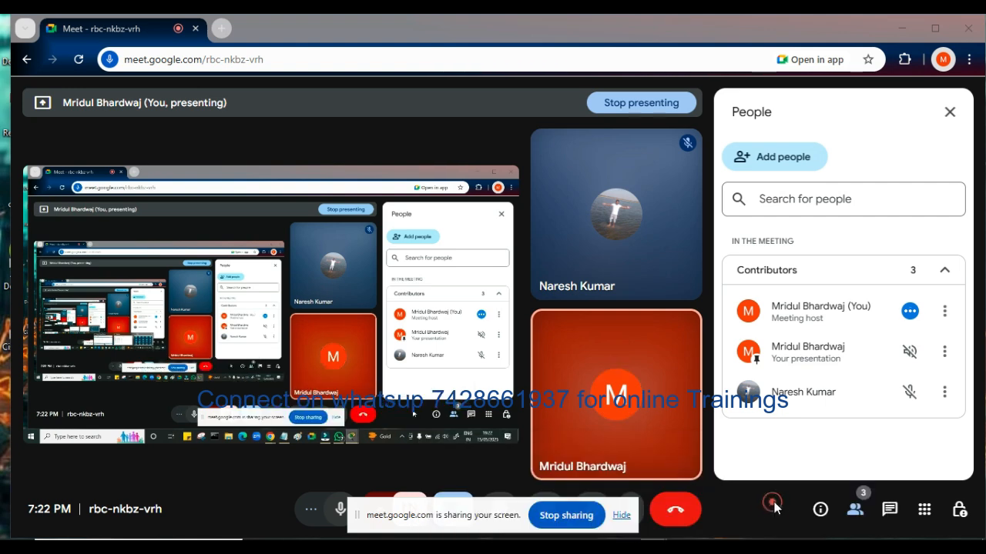
mouse_move(651, 545)
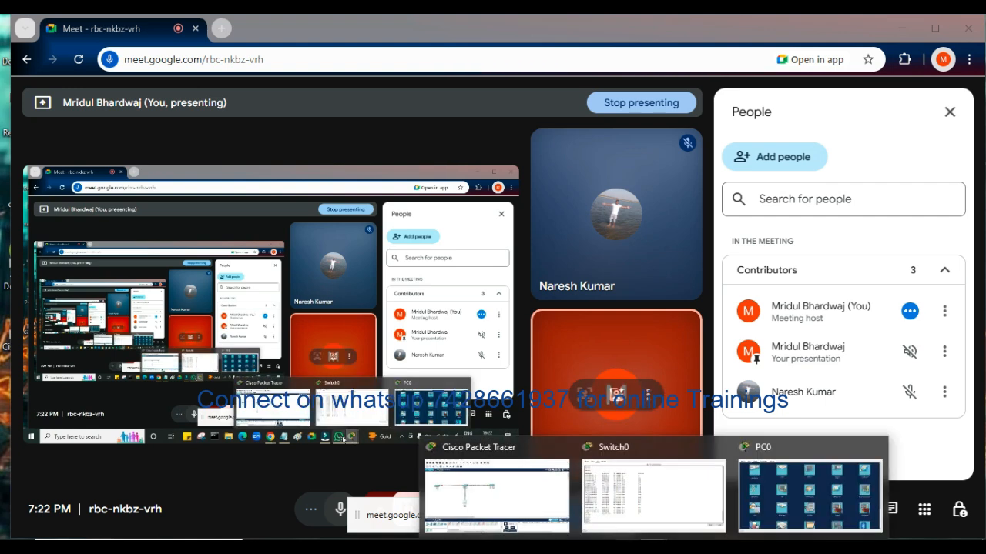
mouse_move(526, 486)
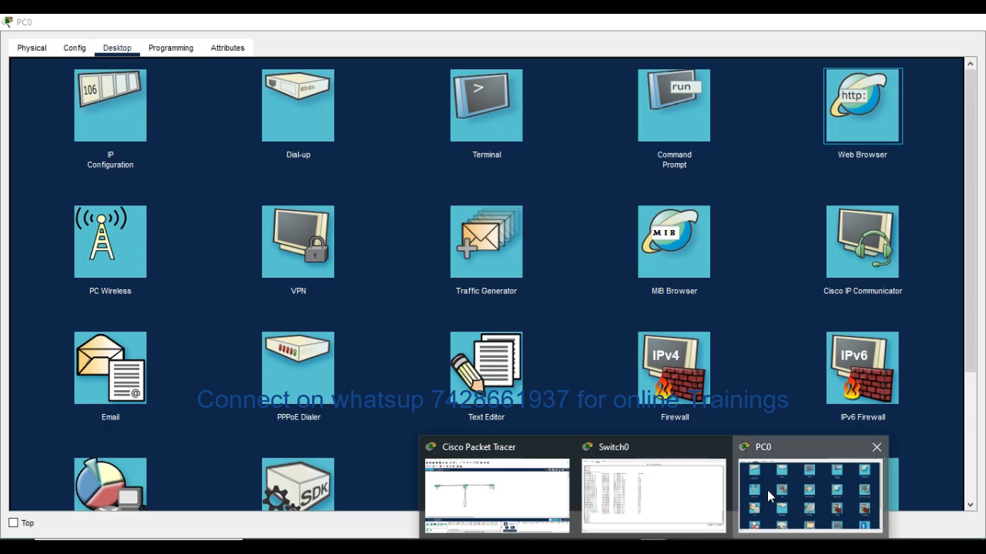
click(767, 492)
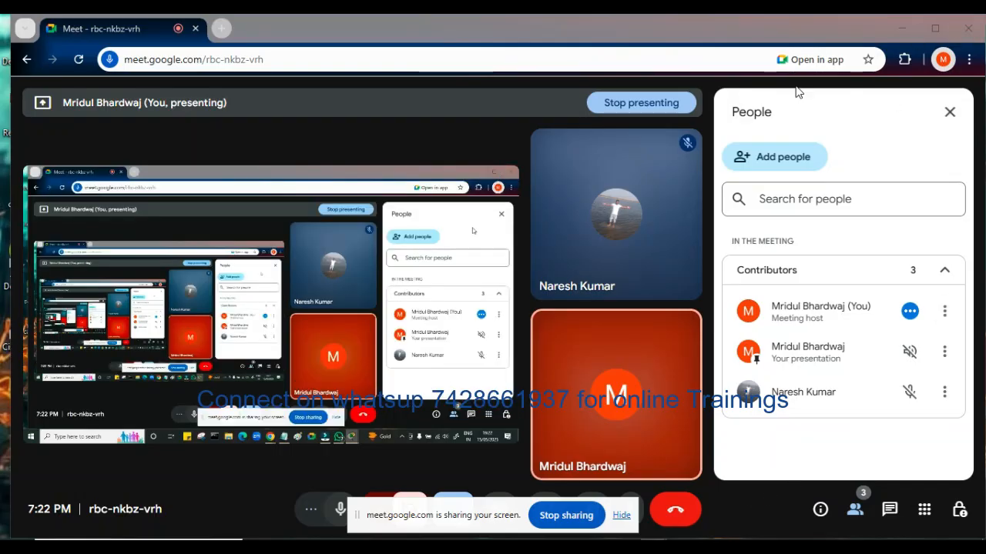
Step: Stop presenting in Google Meet, share the entire screen again, and switch back to the Cisco Packet Tracer topology
click(638, 104)
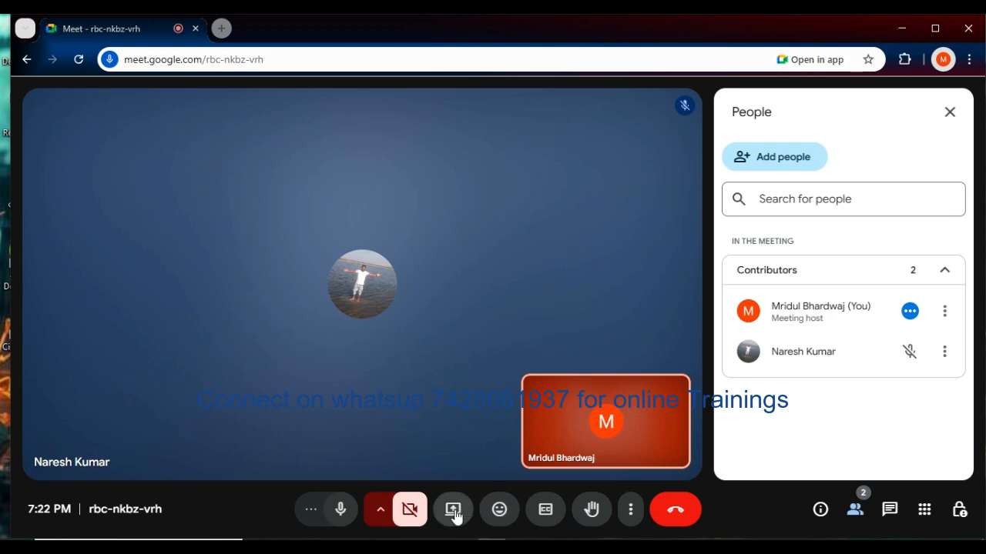
click(454, 513)
click(646, 142)
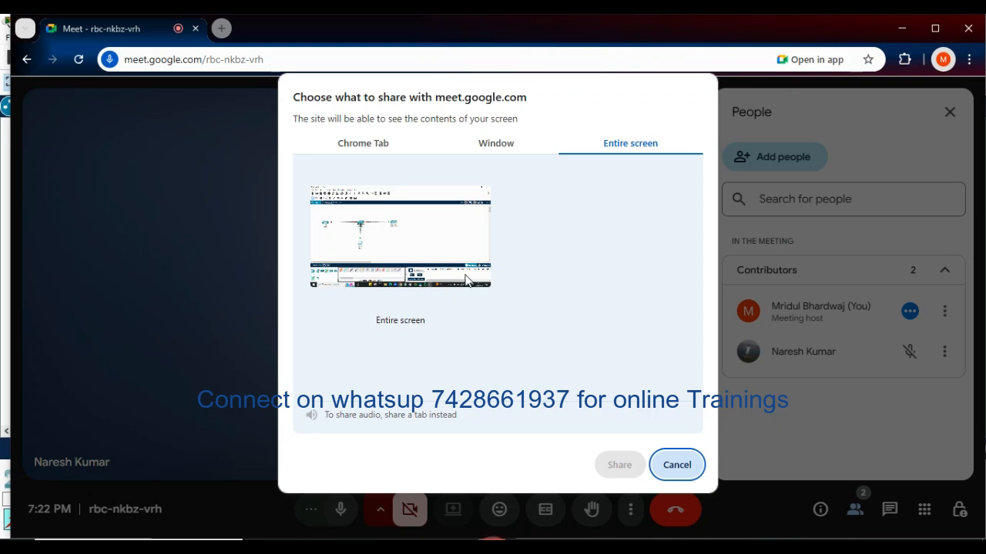
click(441, 262)
click(614, 468)
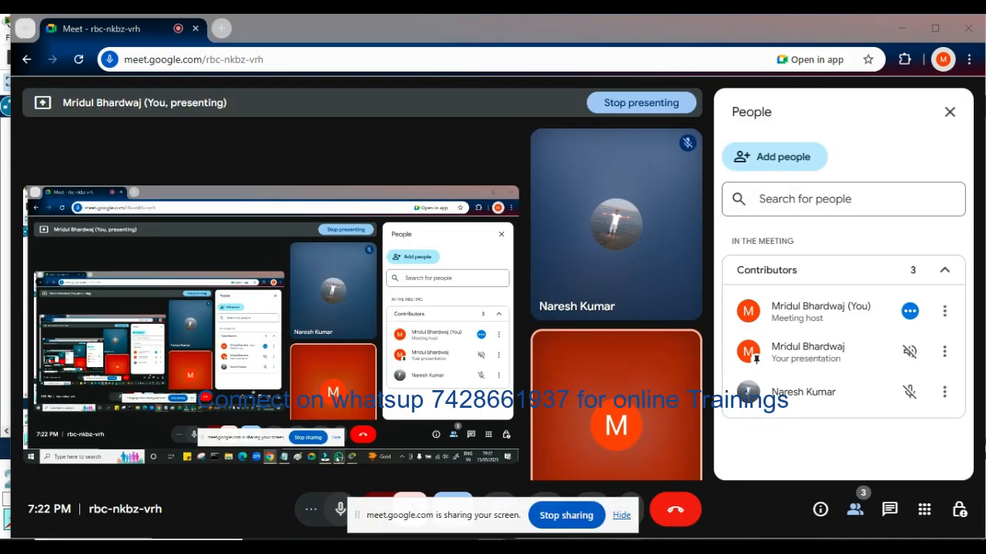
mouse_move(601, 519)
click(508, 498)
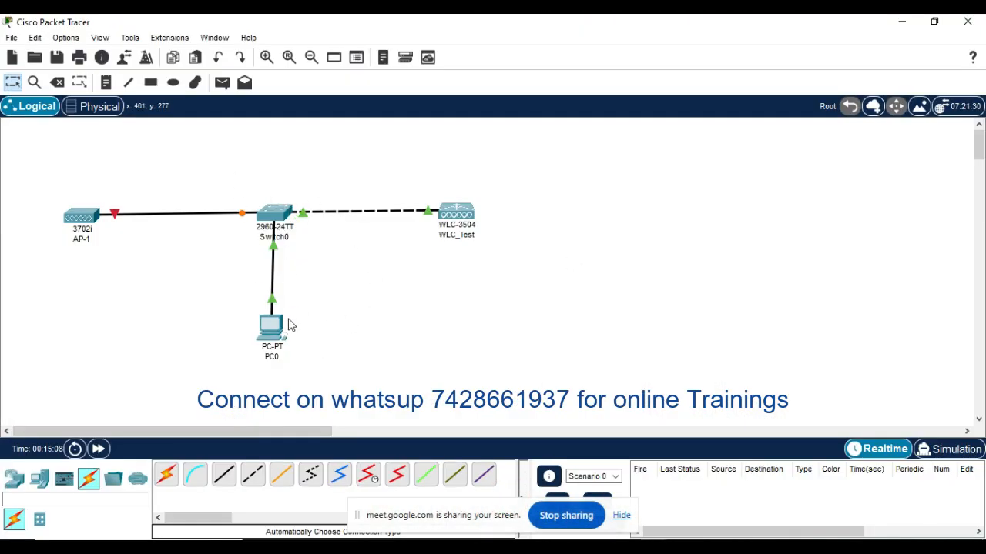
click(271, 327)
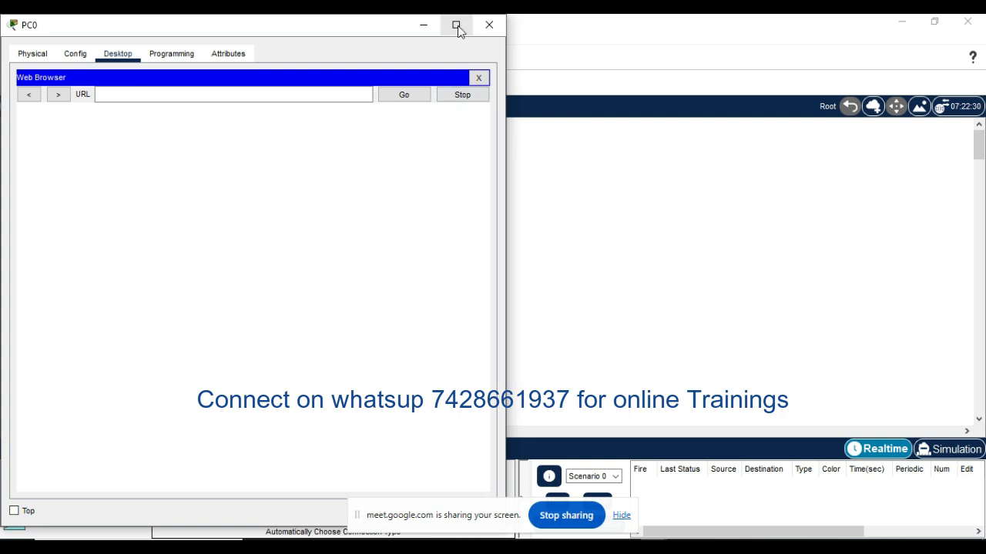
click(456, 24)
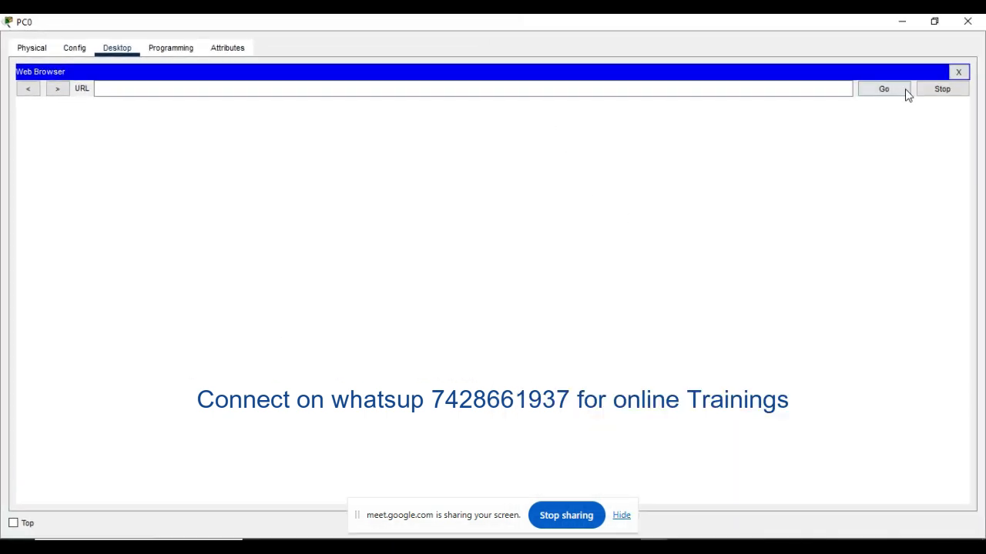
click(960, 72)
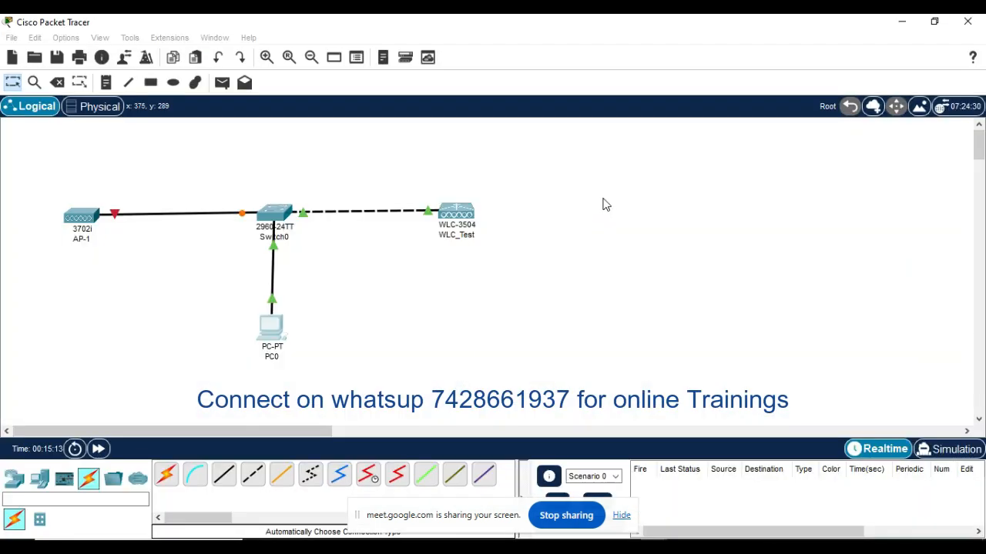
click(523, 318)
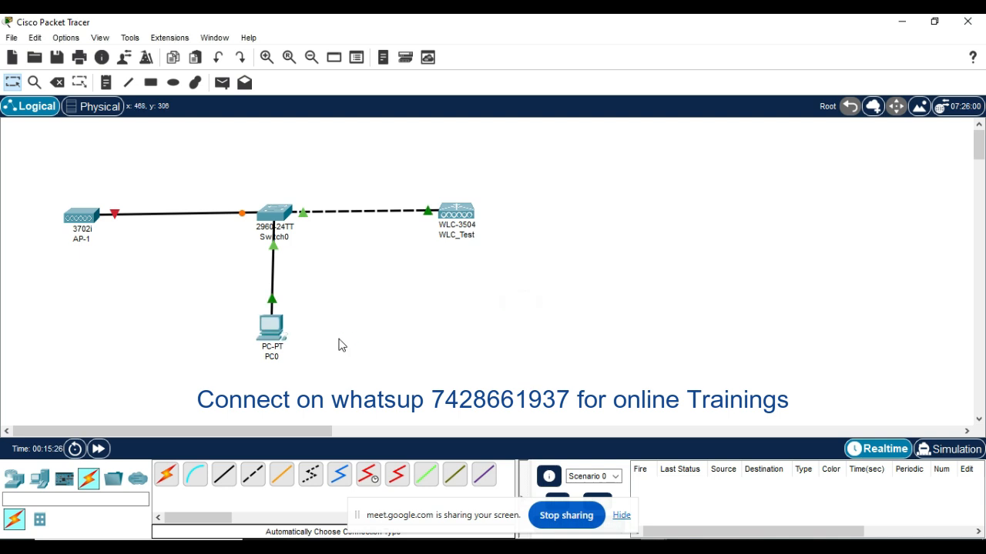
click(273, 326)
click(457, 26)
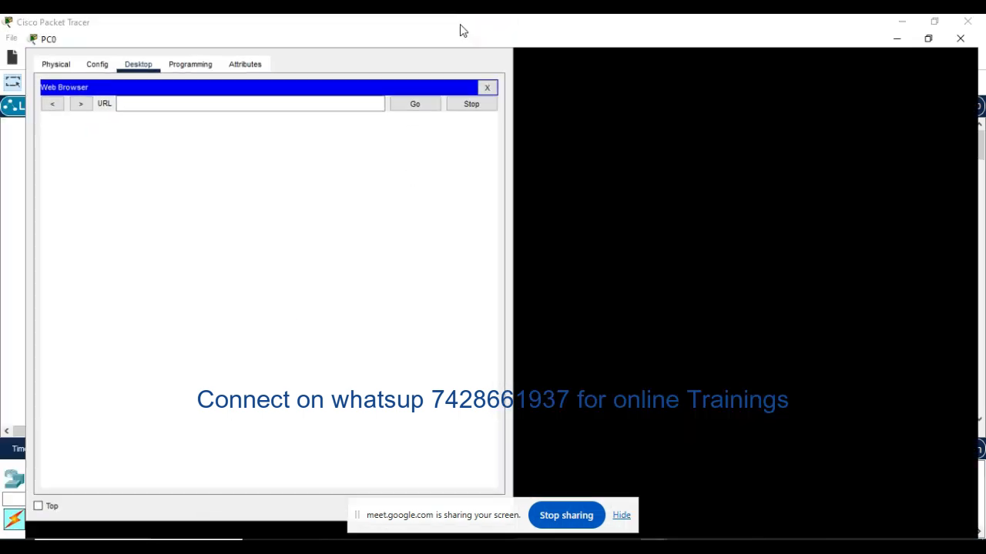
click(353, 87)
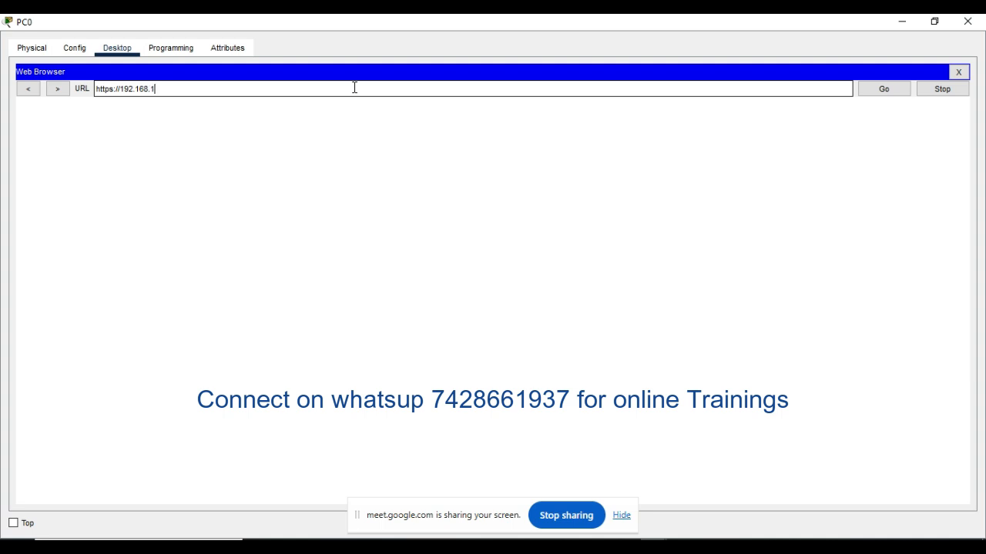
click(289, 82)
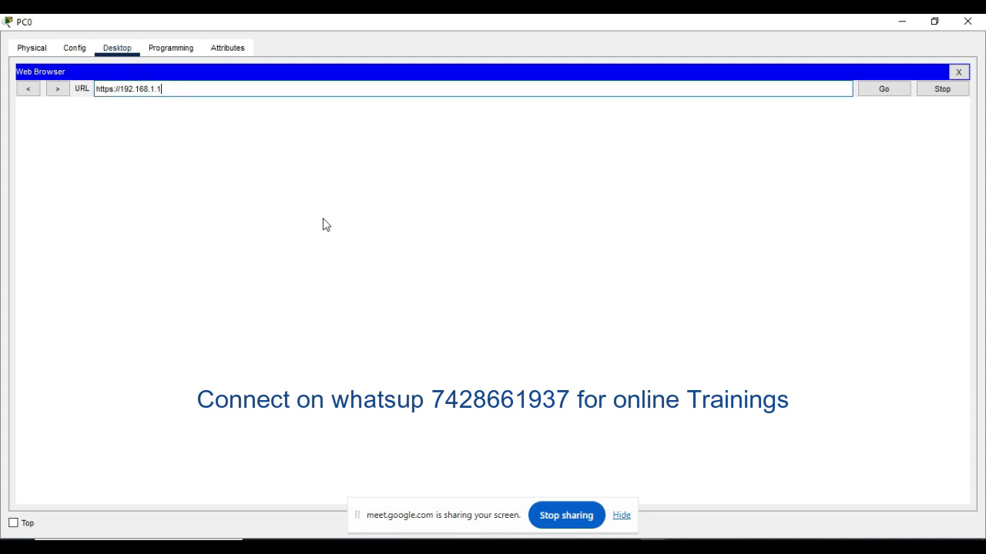
click(892, 89)
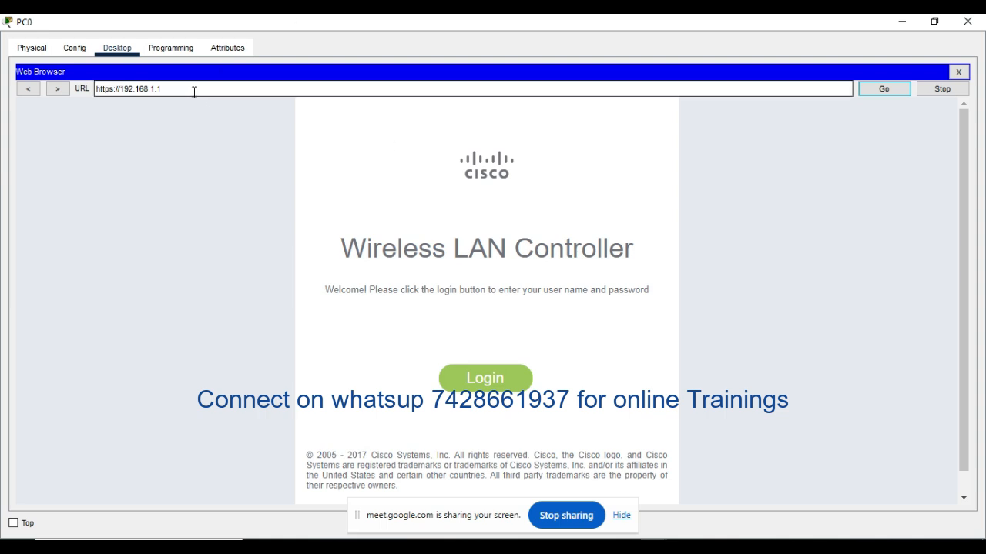
Step: Log in to the Wireless LAN Controller with the user name admin and the account password
click(497, 381)
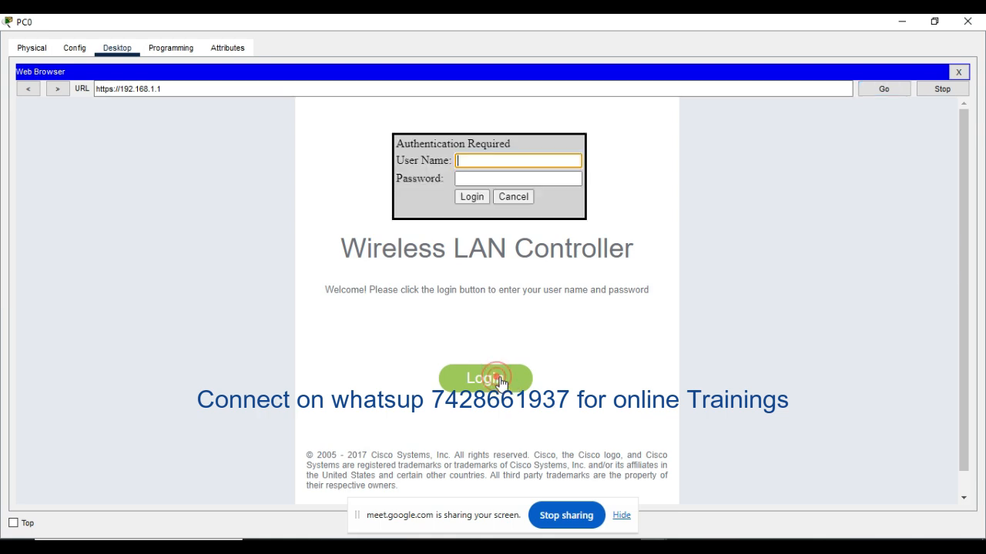
click(512, 160)
text(admin)
click(502, 175)
click(499, 177)
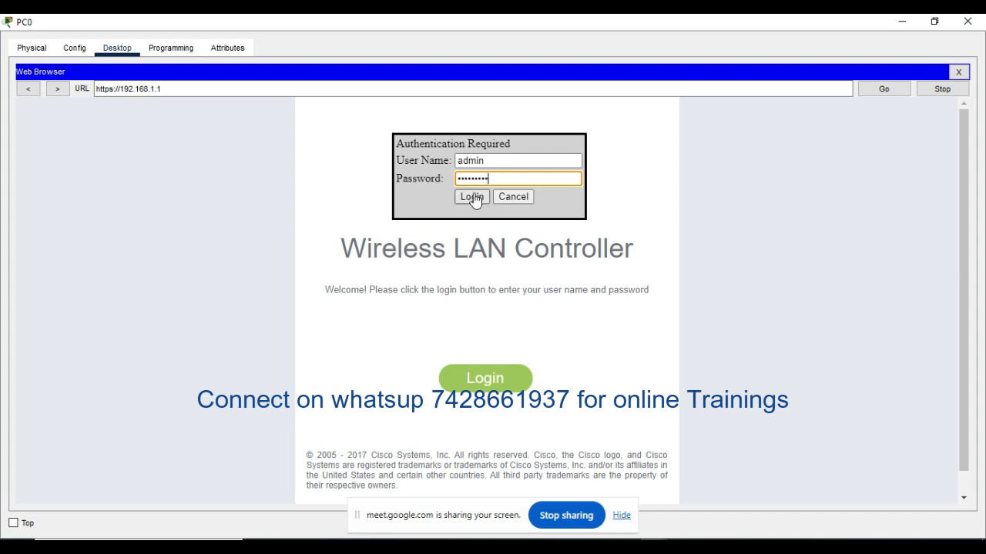
click(473, 197)
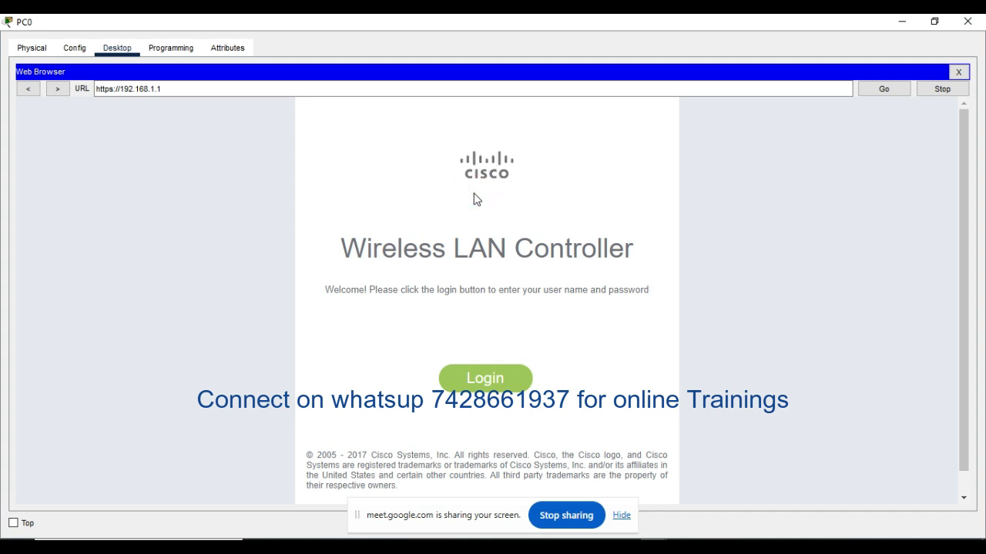
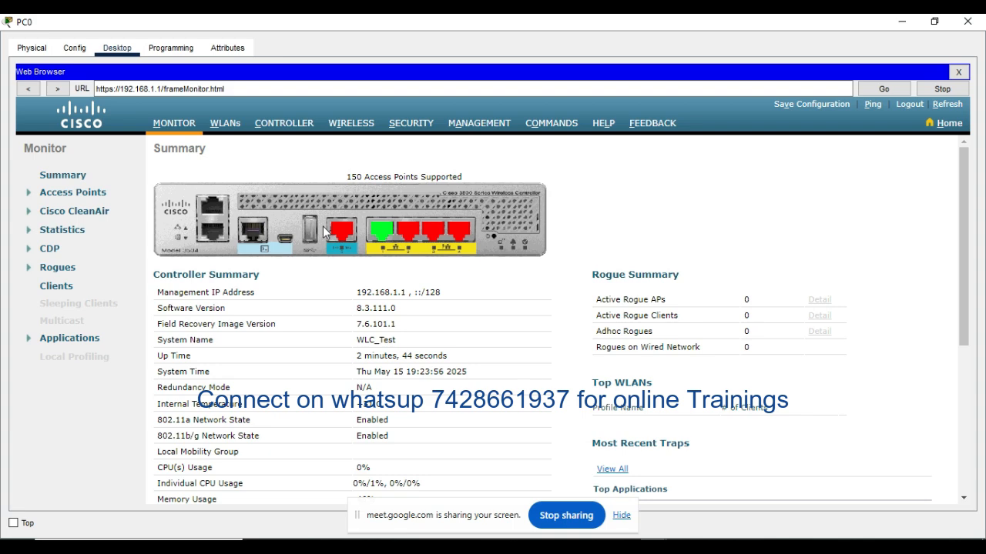
Step: Review the controller's AP Join statistics and its WLANs list, and return to the topology workspace
click(28, 230)
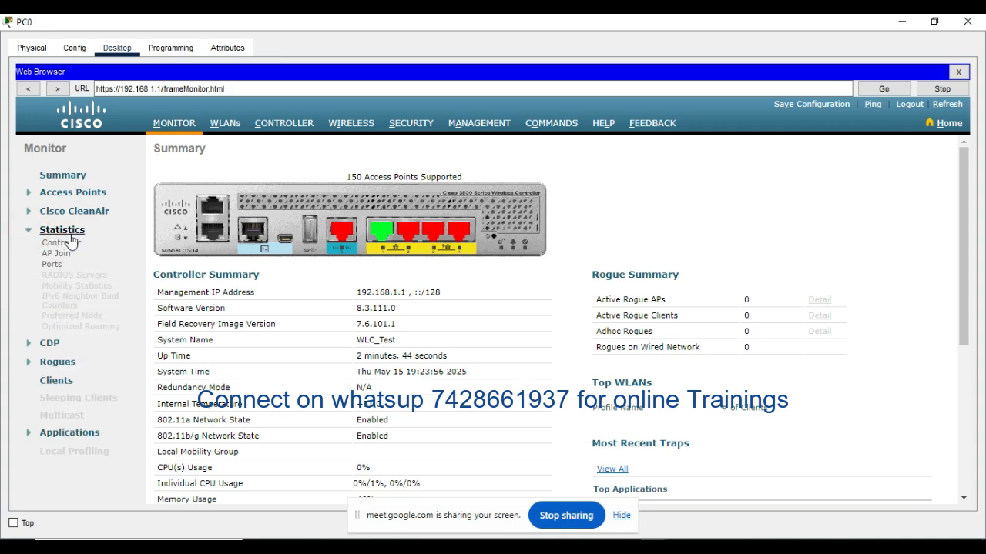
click(58, 254)
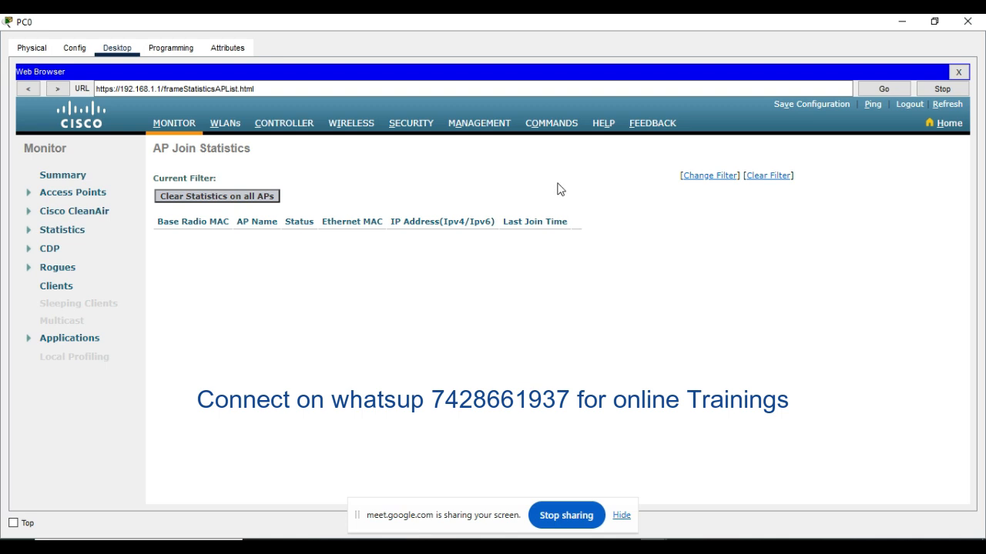
click(225, 126)
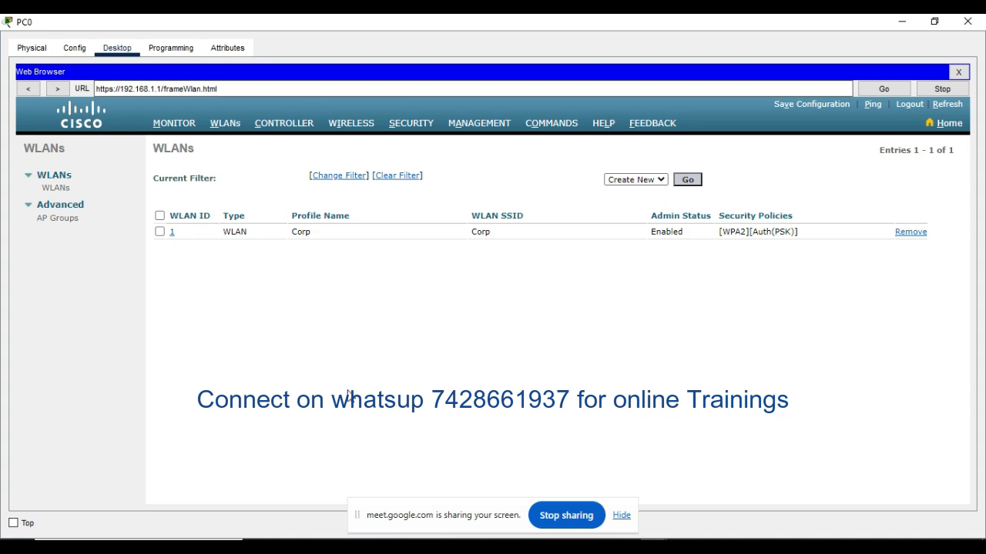
click(902, 22)
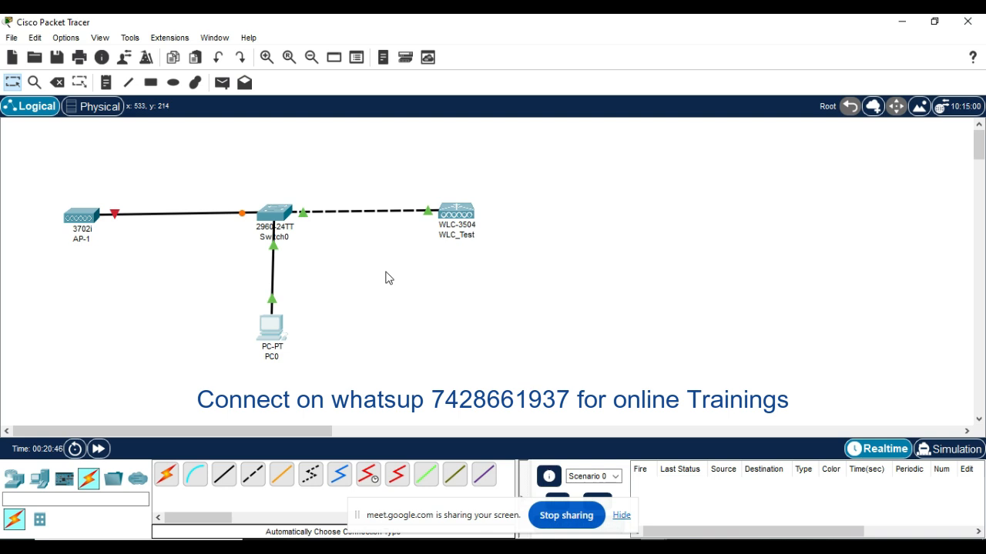
Step: Add a second 2960 switch to the topology above Switch0
click(16, 481)
click(39, 519)
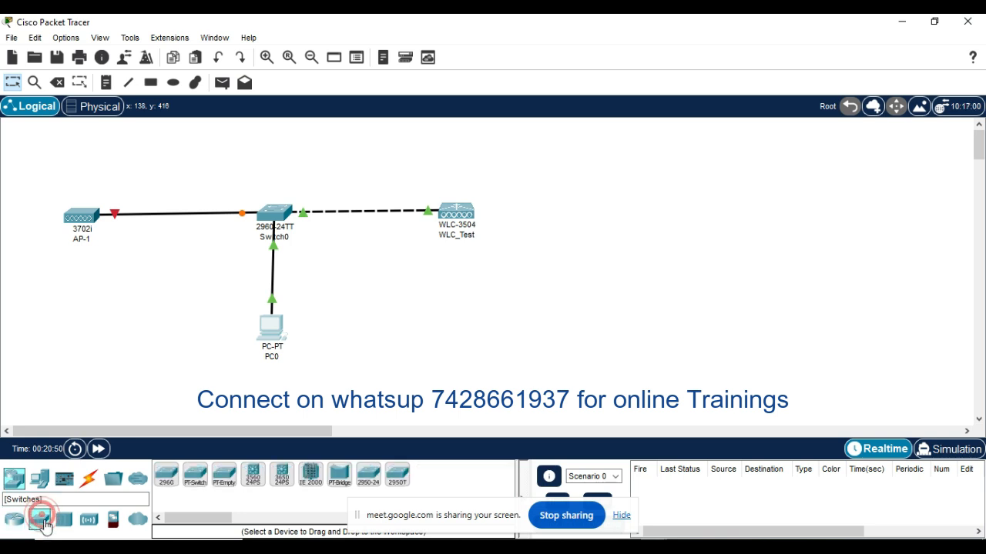
click(166, 475)
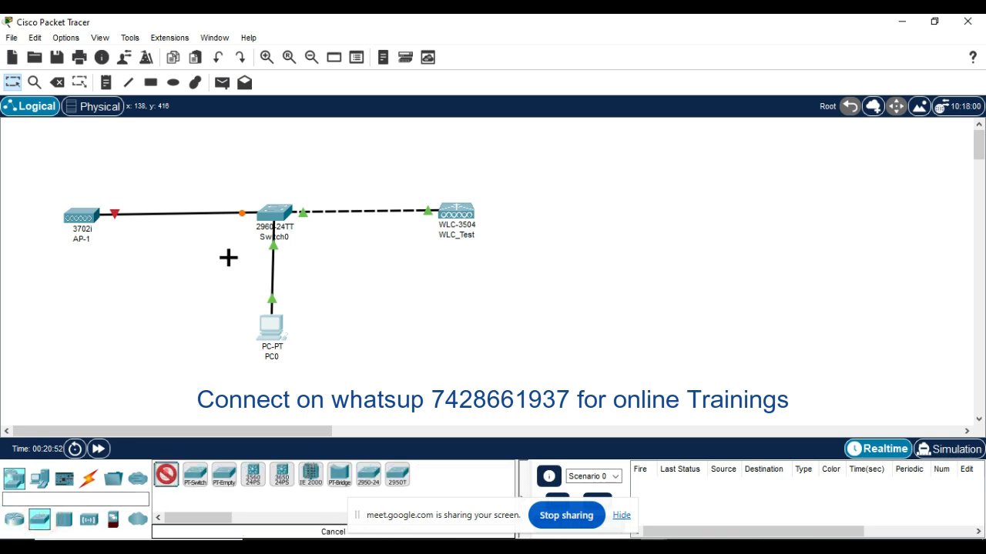
click(271, 136)
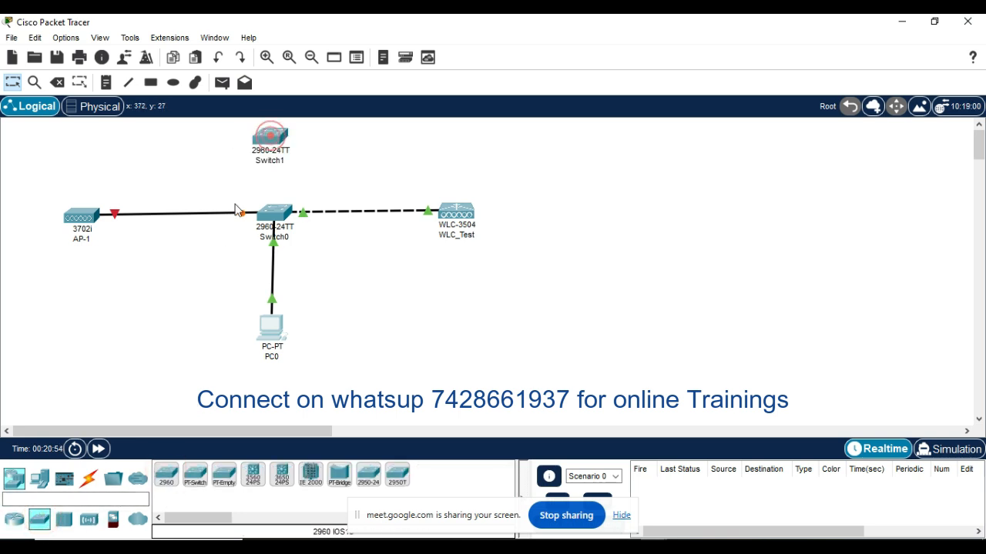
Step: Connect the new 2960 switch to Switch0 with an automatically chosen cable and align it above Switch0
click(89, 479)
click(165, 475)
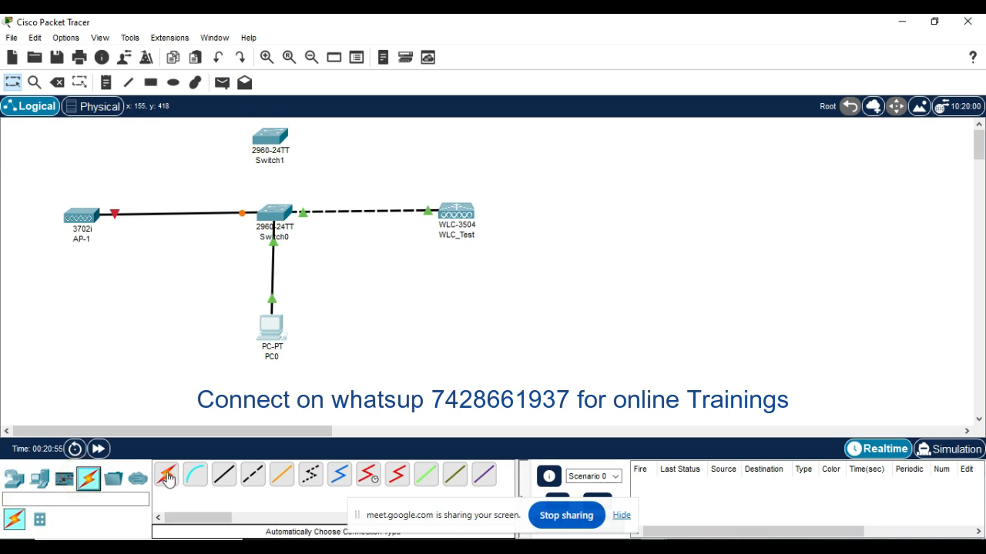
click(274, 137)
click(275, 213)
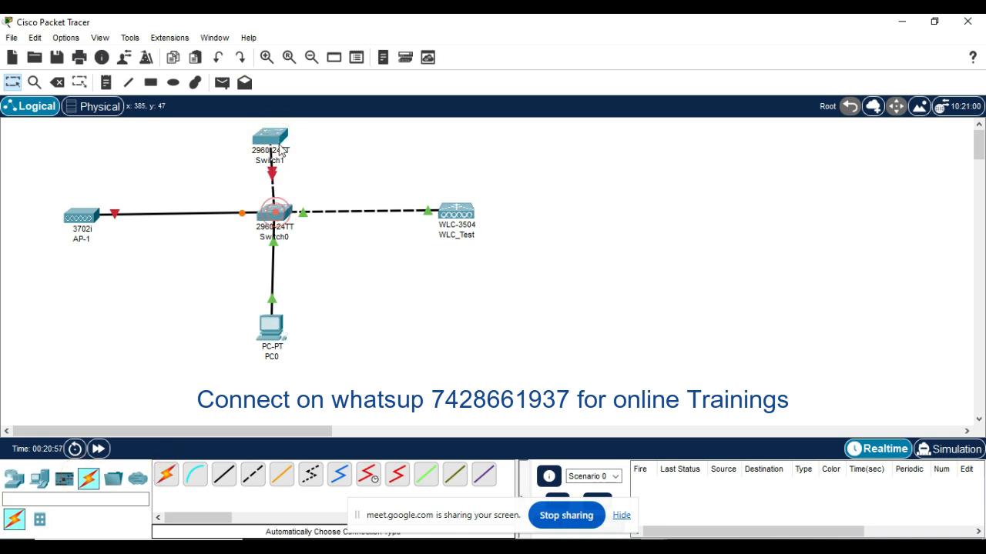
drag(286, 136, 293, 134)
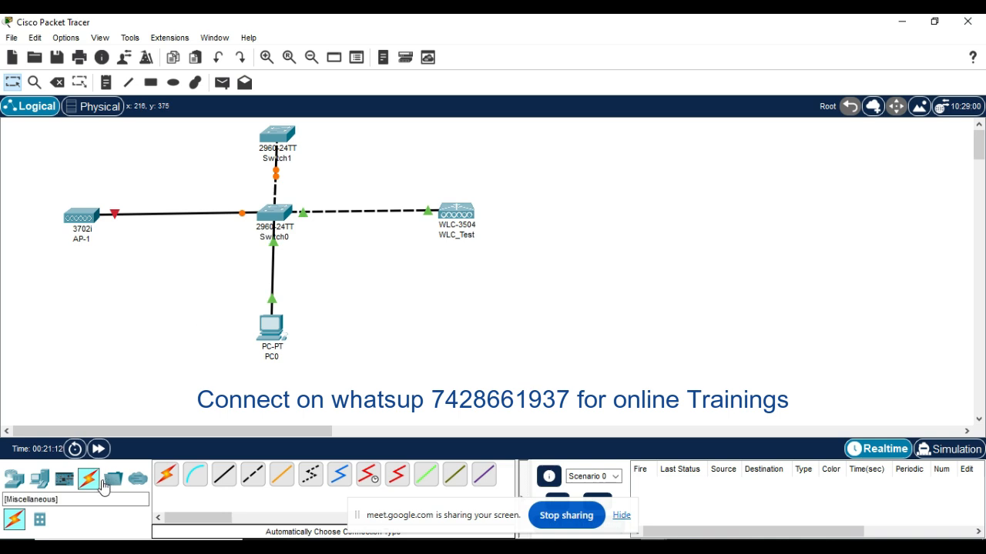
click(16, 481)
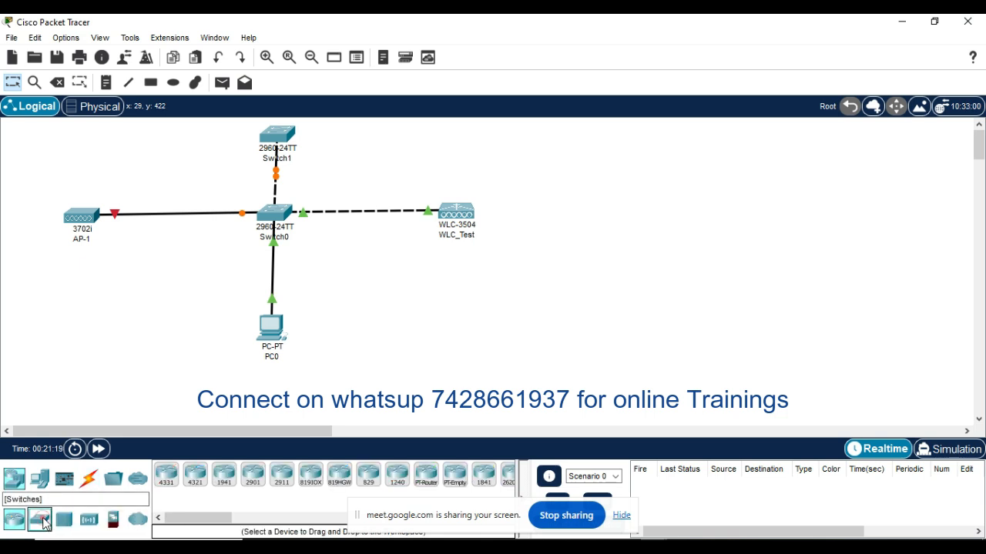
click(42, 520)
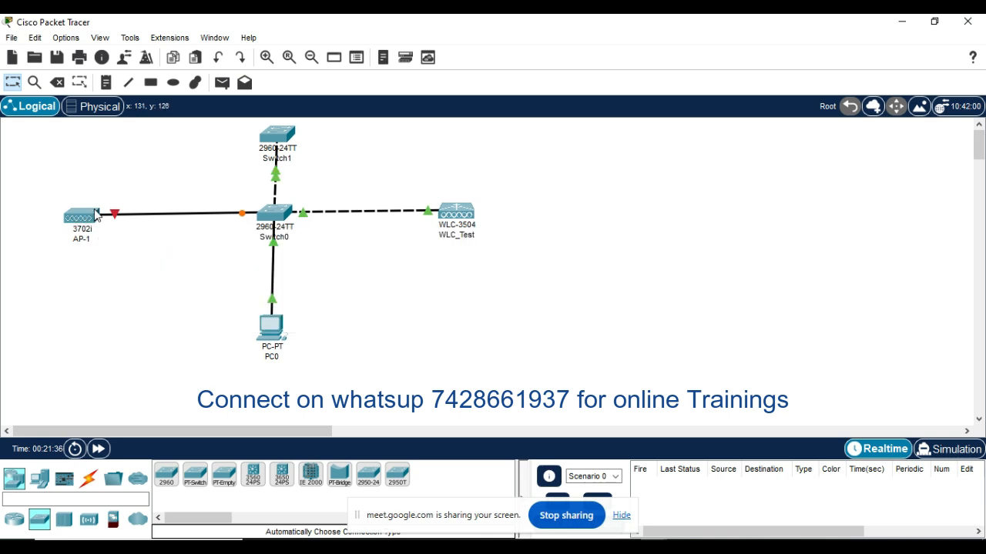
Step: Open AP-1's physical view, plug the access point power adapter into its power port, and close the device window
click(78, 220)
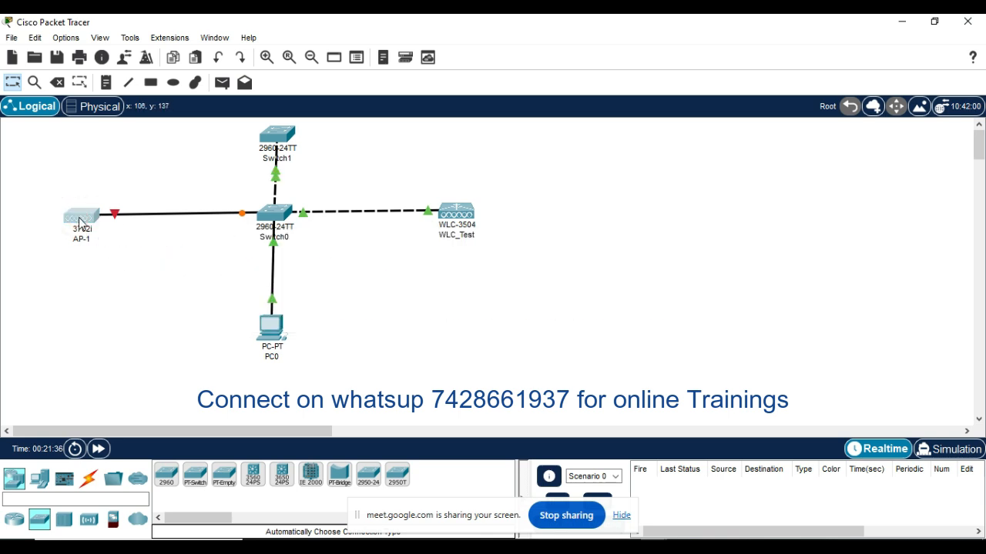
click(85, 221)
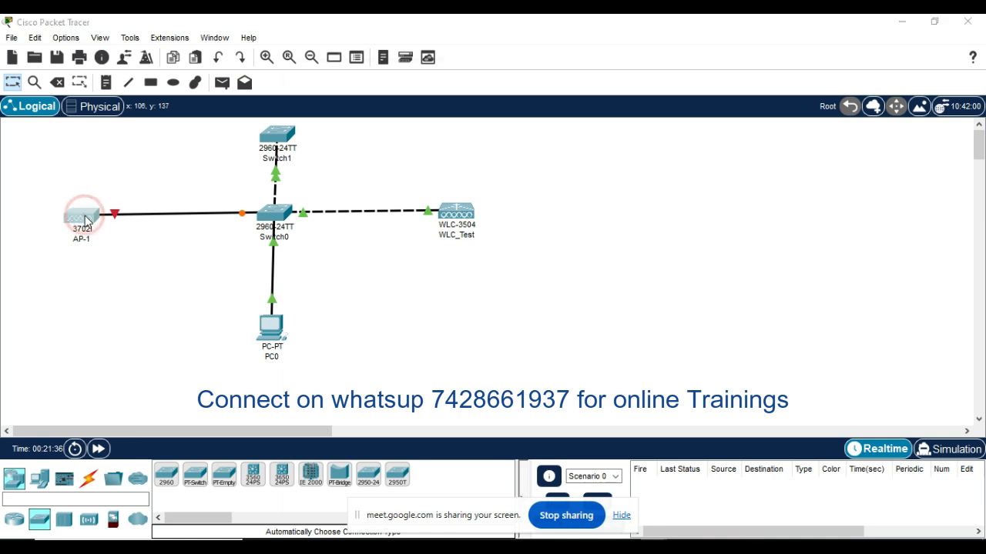
click(87, 221)
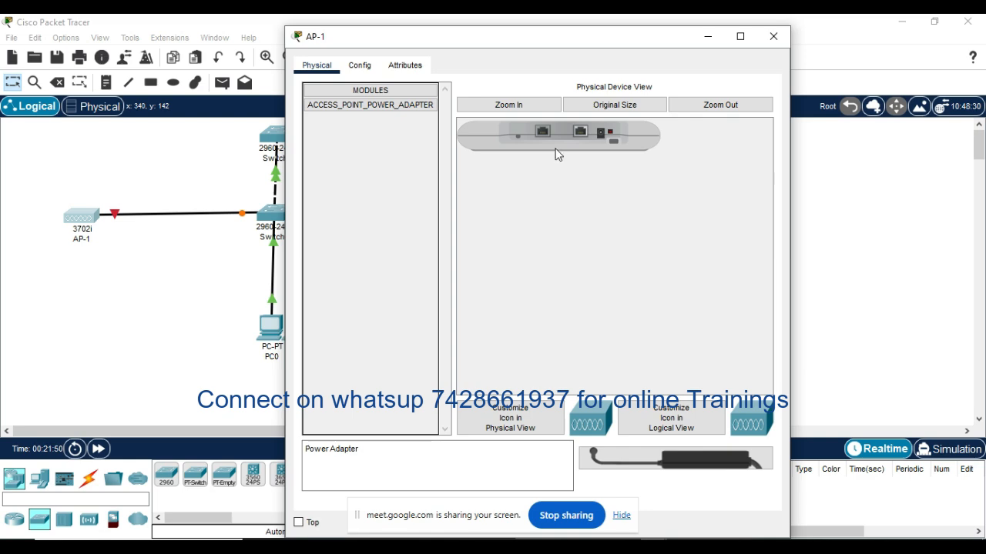
drag(510, 40, 683, 36)
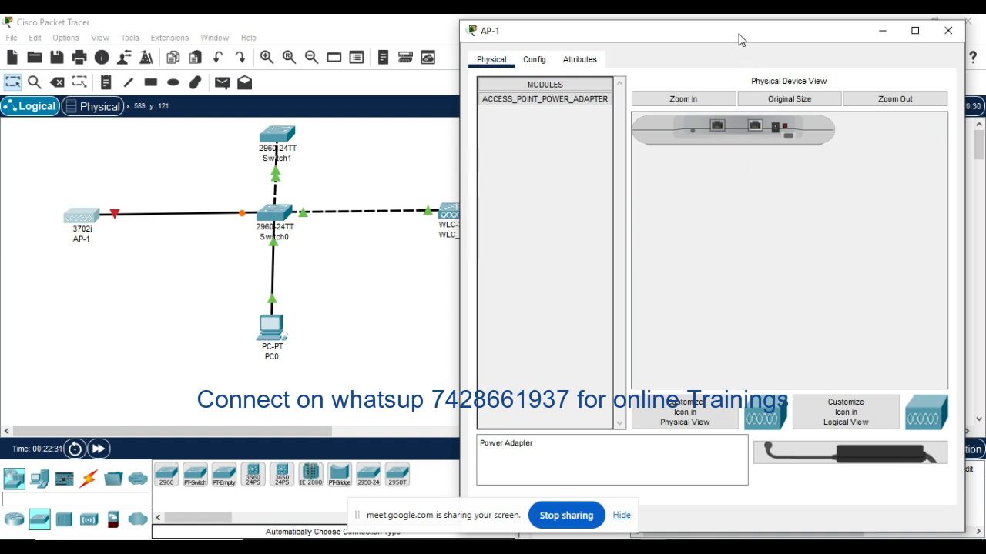
drag(740, 38, 692, 37)
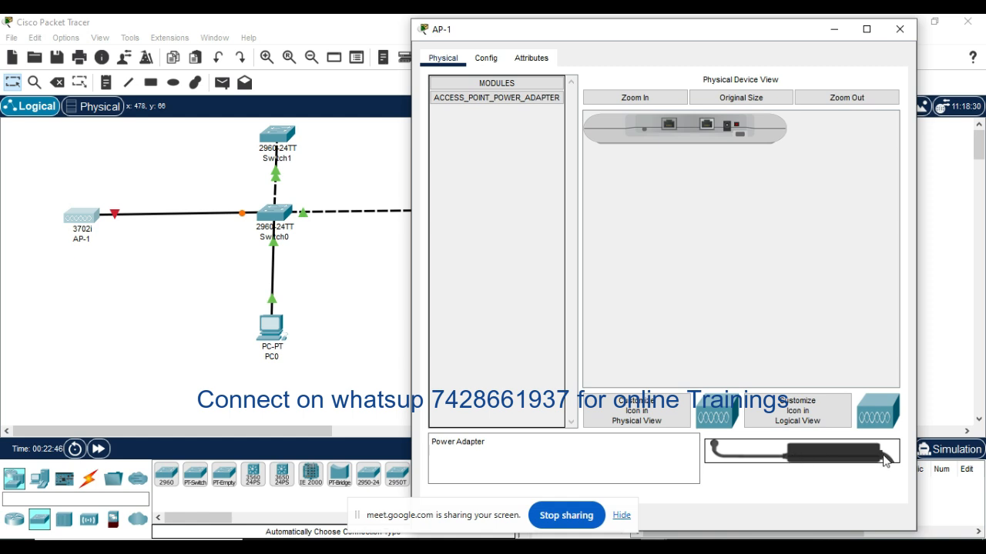
drag(826, 461, 778, 268)
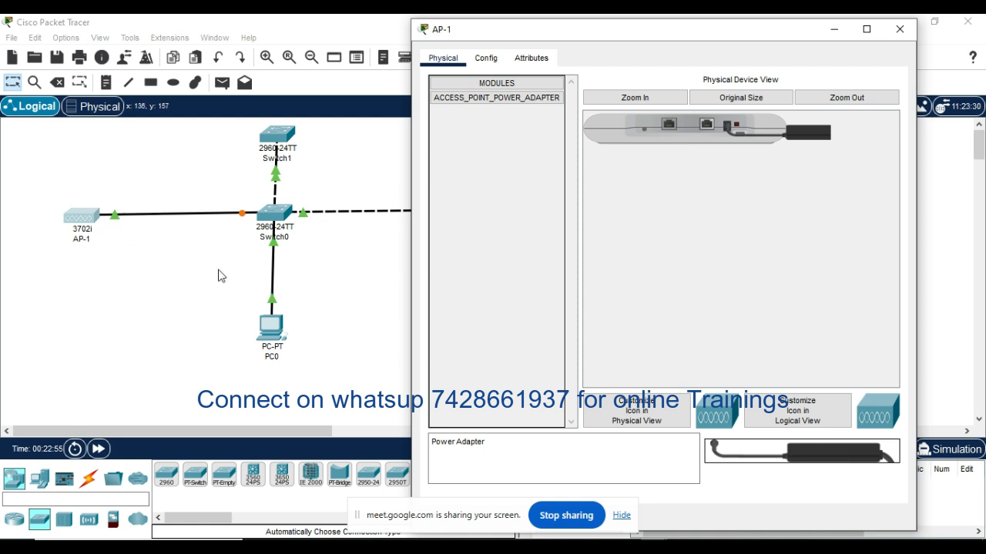
click(900, 28)
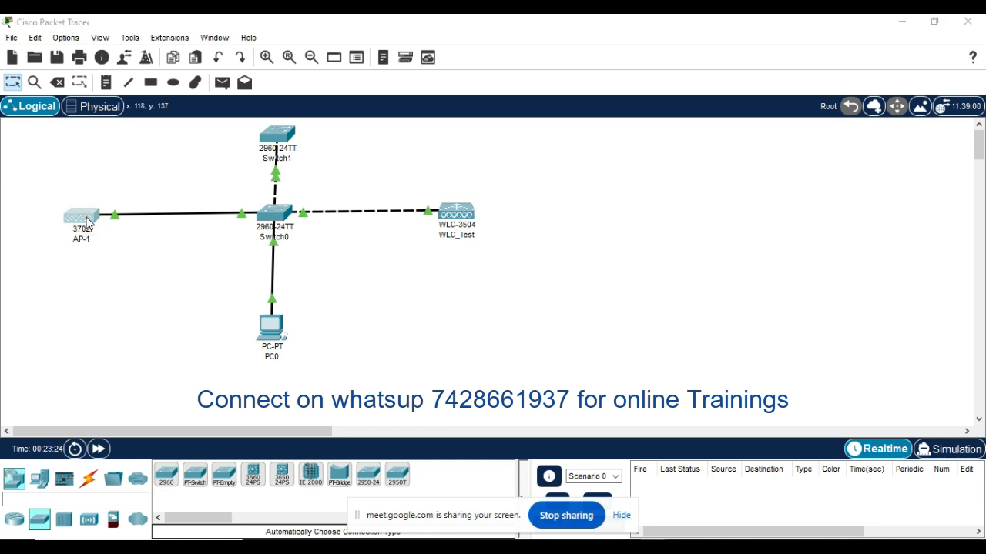
Step: Give AP-1's GigabitEthernet0 interface the static IPv4 address 192.168.1.5 with subnet mask 255.255.255.0
click(87, 219)
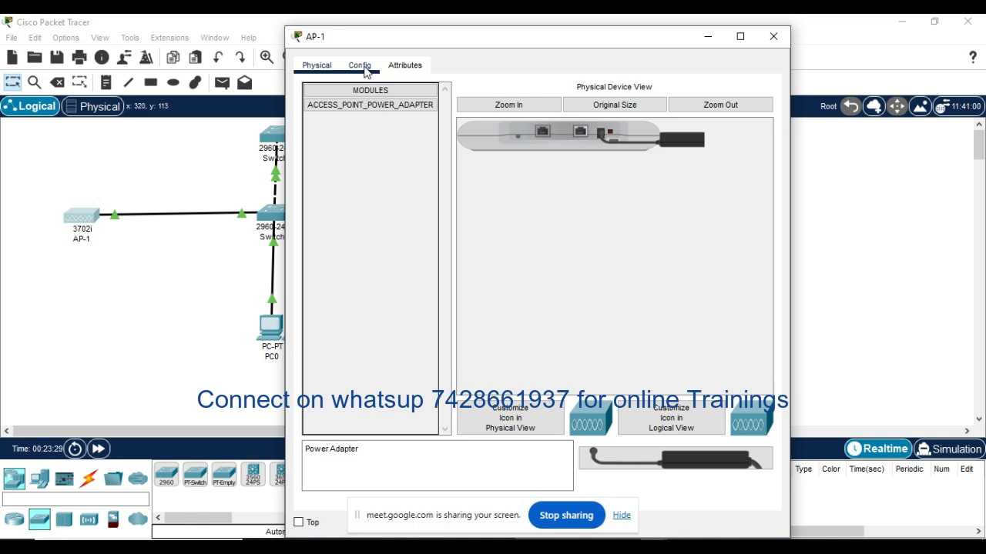
click(361, 65)
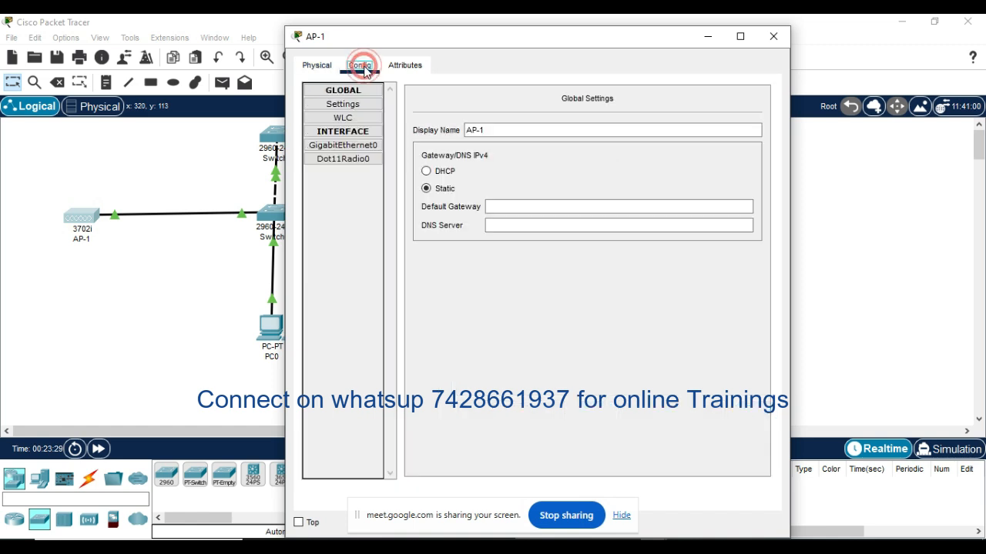
click(349, 150)
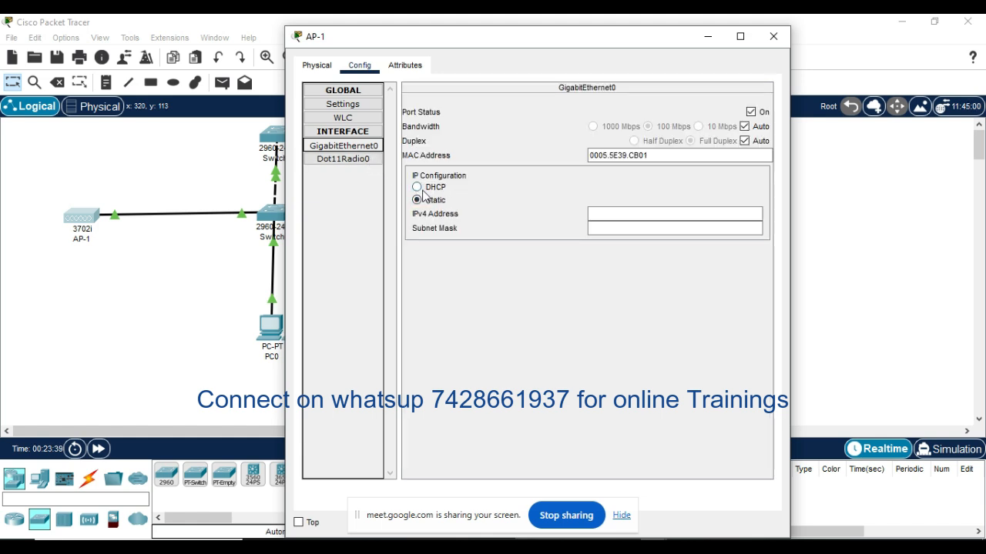
click(610, 214)
text(19)
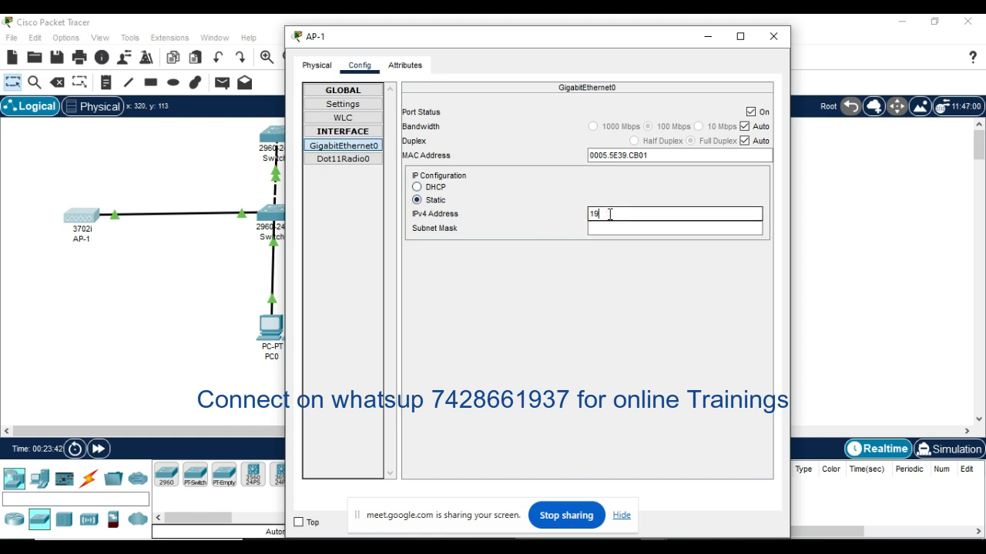
text(2.168.1.5)
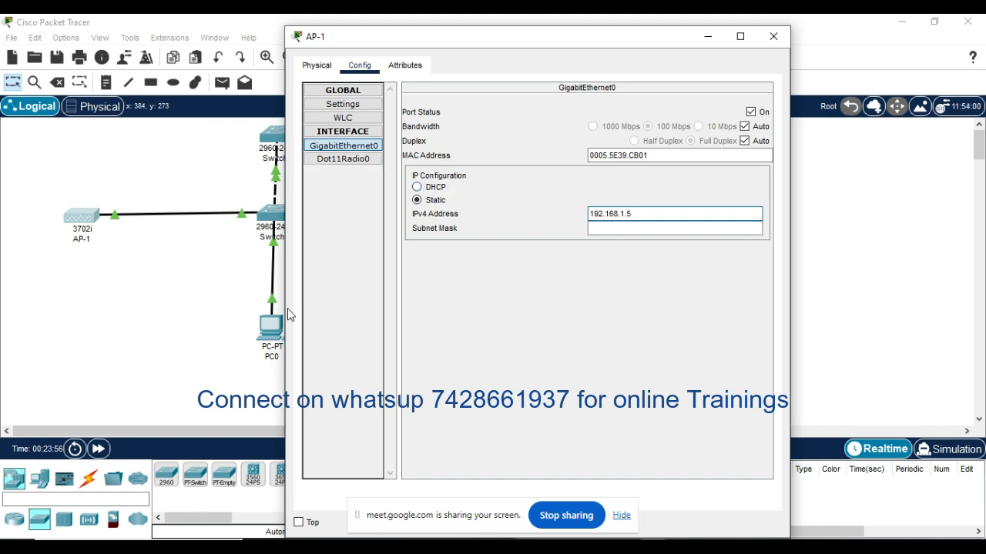
click(607, 233)
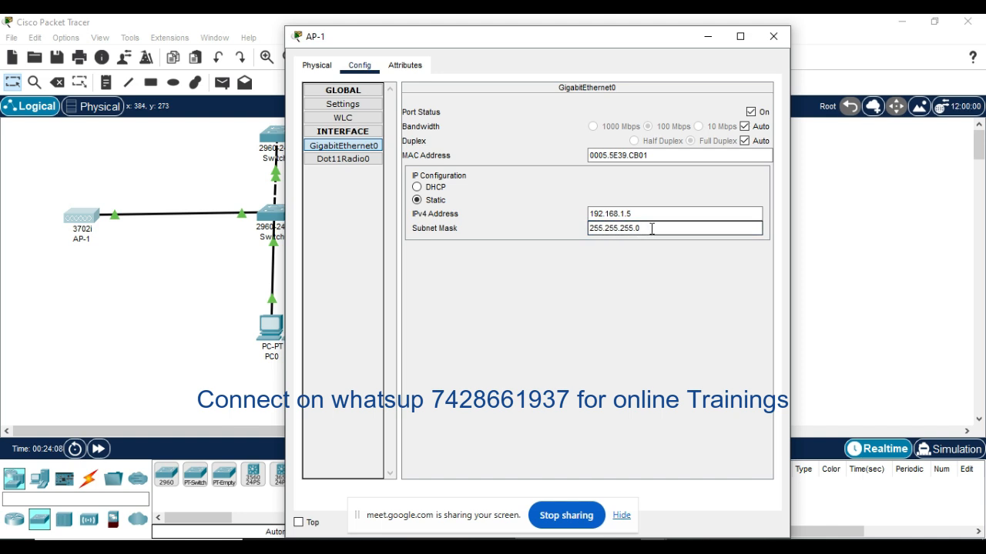
Step: Set AP-1's primary WLC controller to 192.168.1.1 and close its device window
click(354, 133)
click(353, 133)
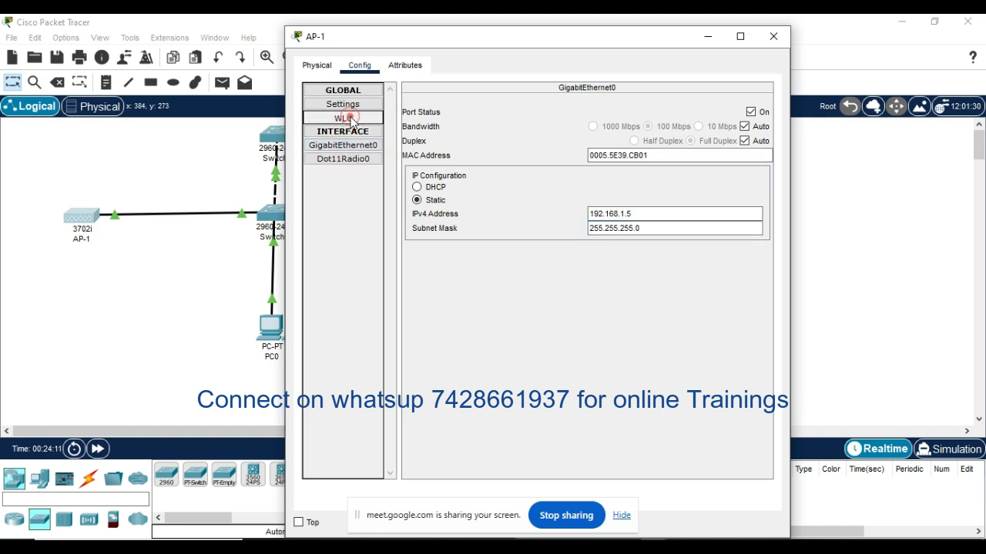
click(350, 119)
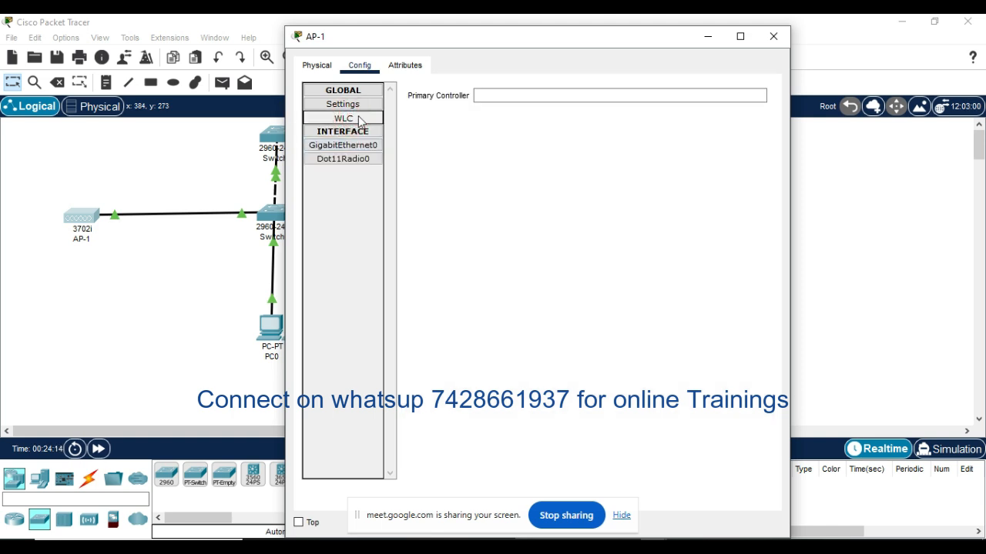
click(513, 93)
click(512, 93)
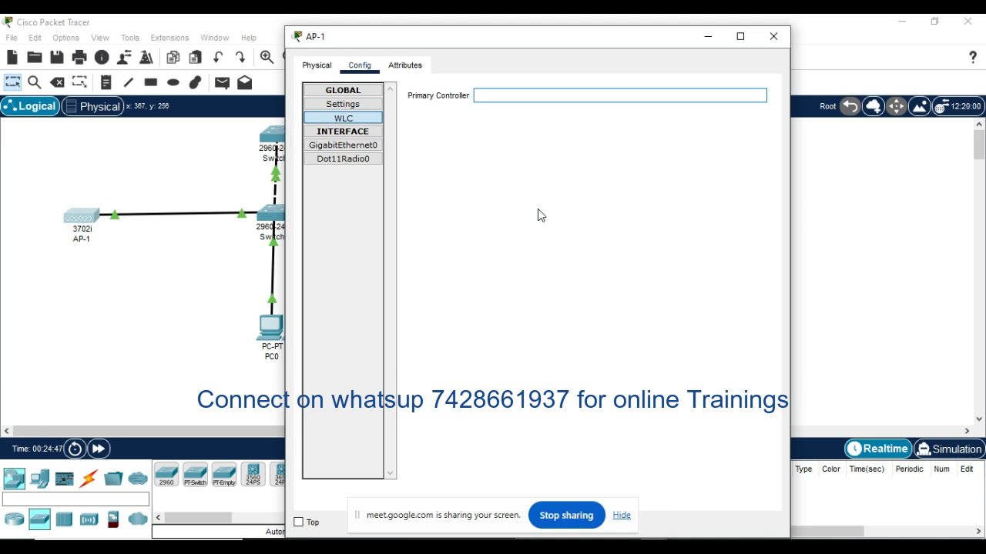
click(514, 97)
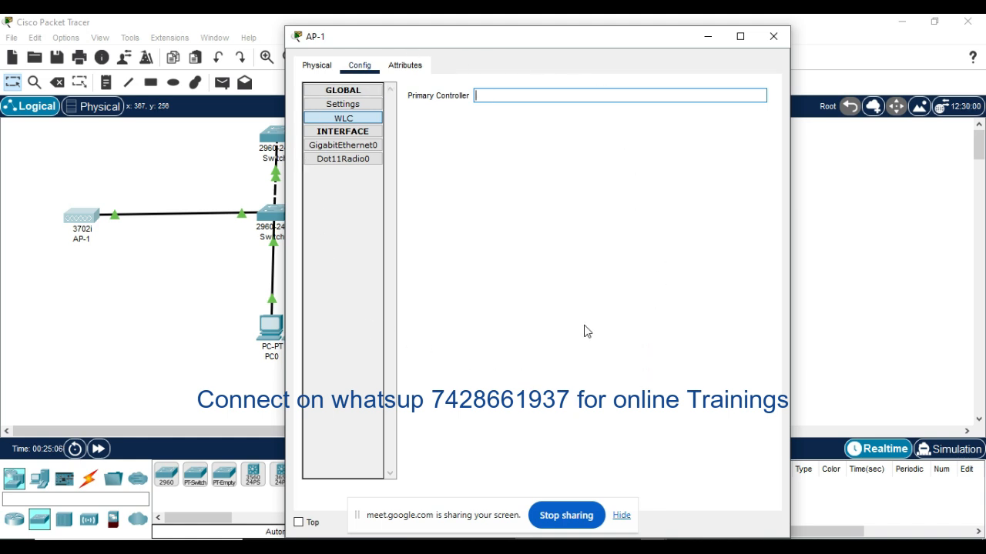
click(509, 93)
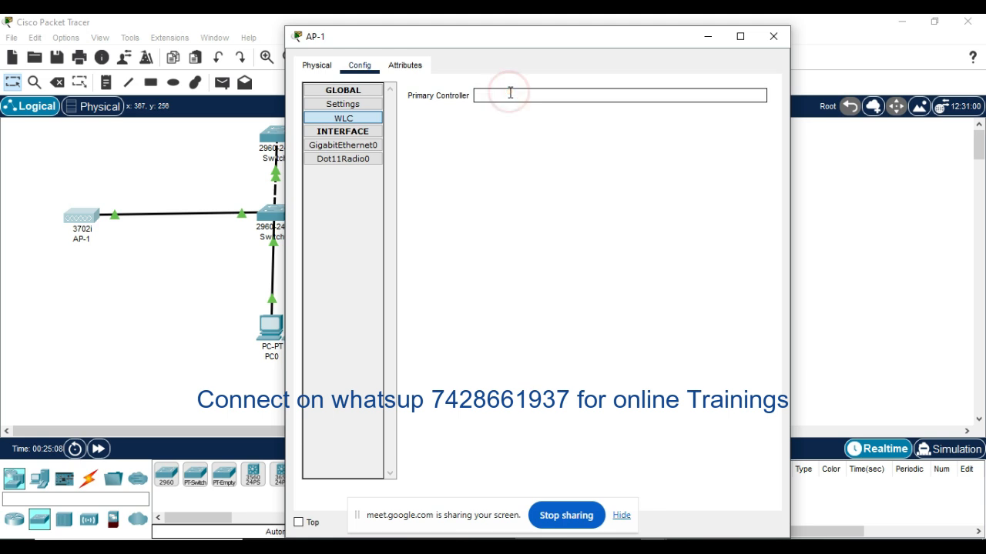
text(192.168)
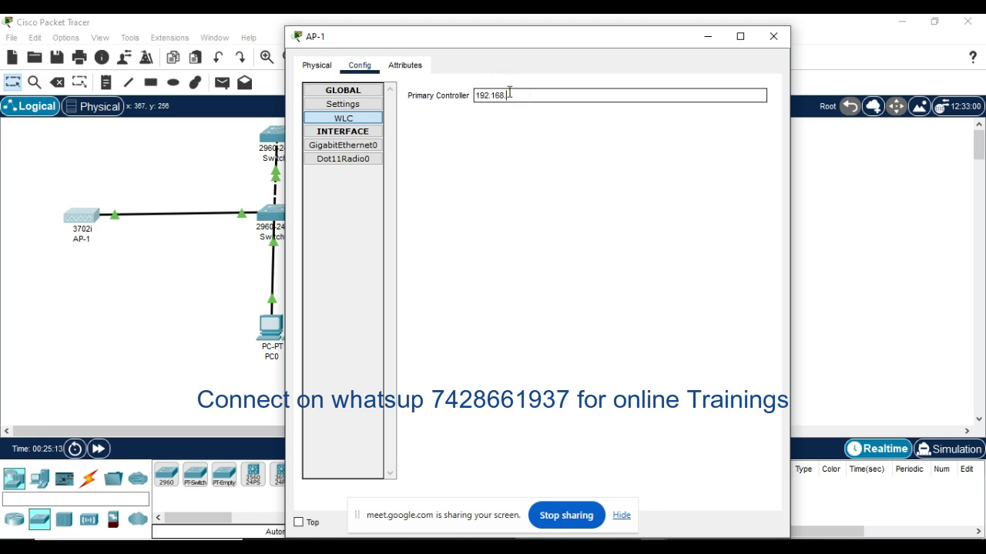
text(.1)
click(773, 36)
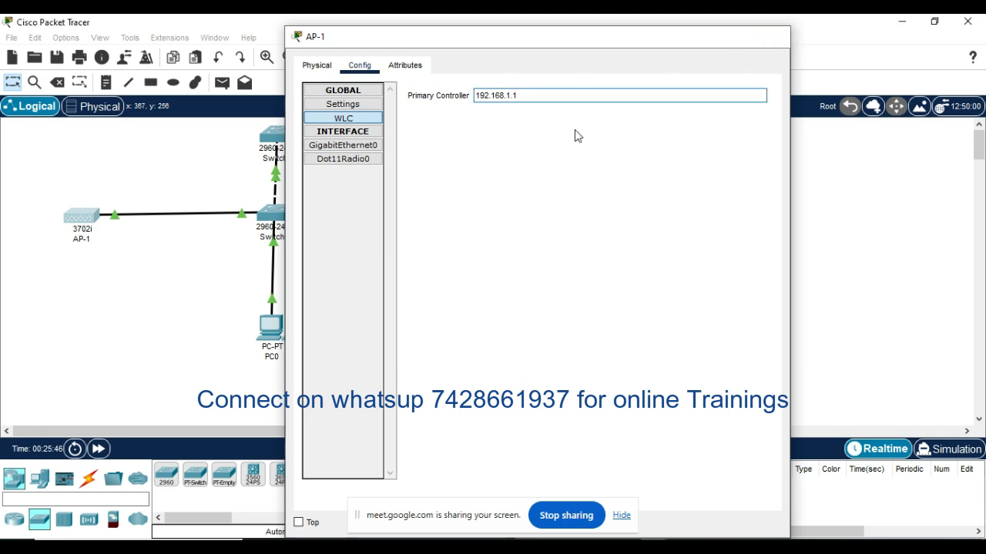
Step: Set AP-1's static default gateway to 192.168.1.10 in its global settings and close the device window
click(478, 322)
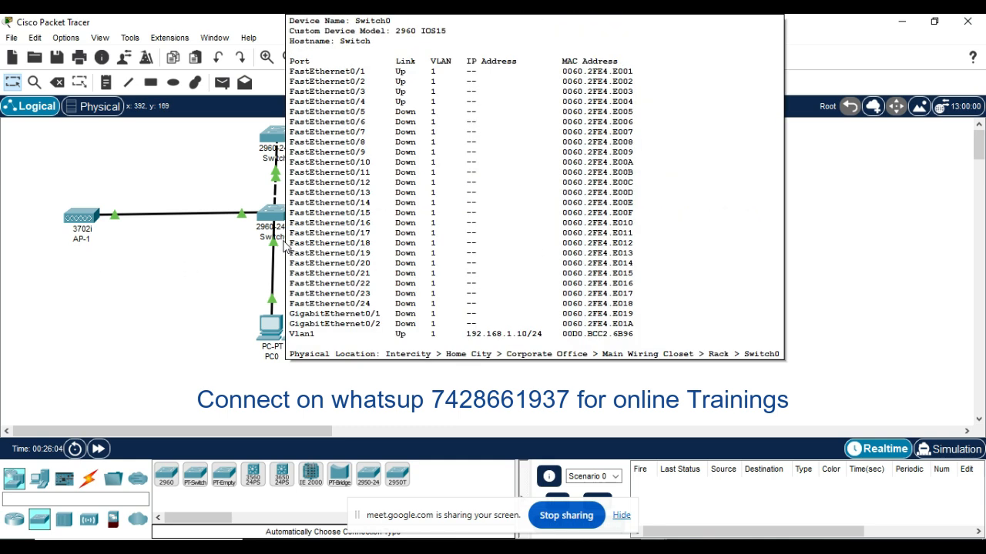
click(161, 261)
click(83, 215)
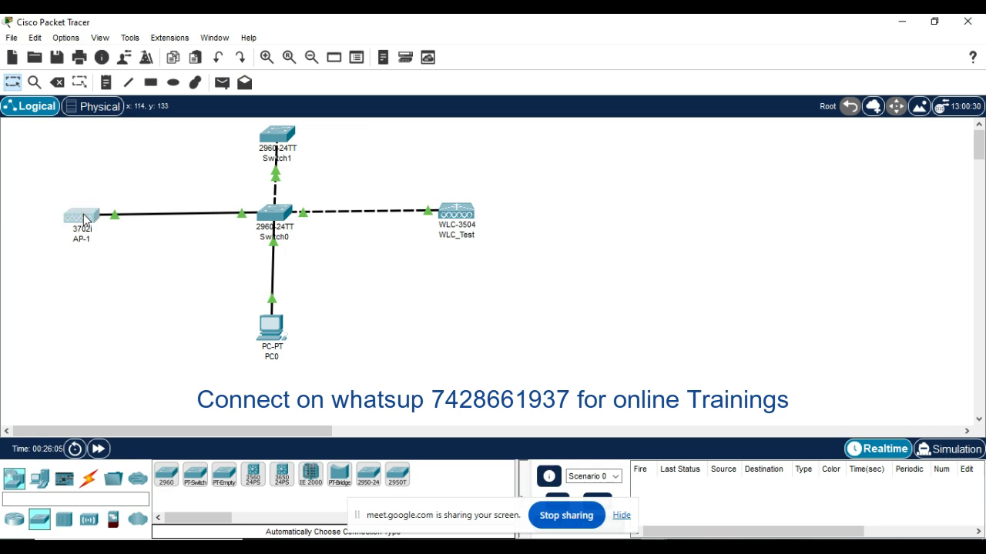
click(84, 215)
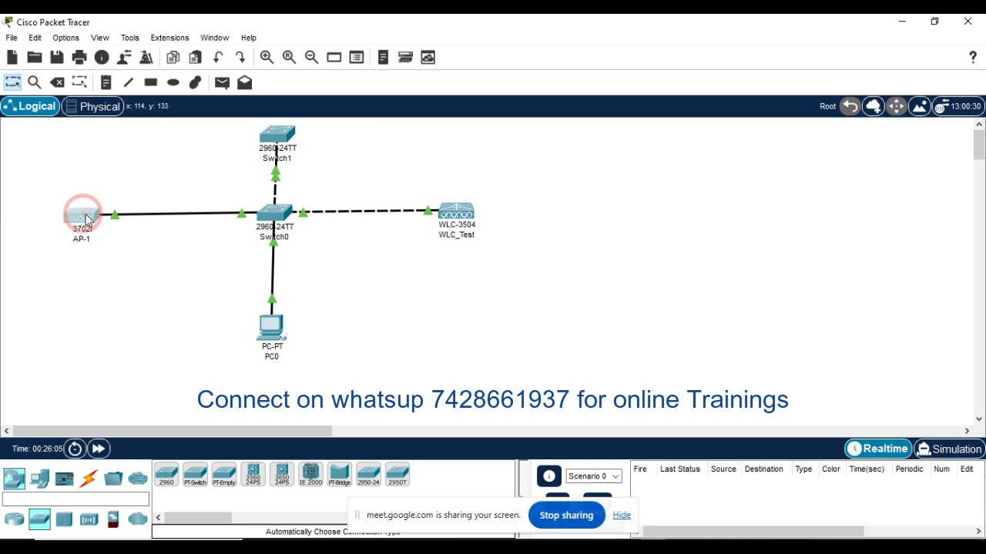
click(86, 214)
click(85, 214)
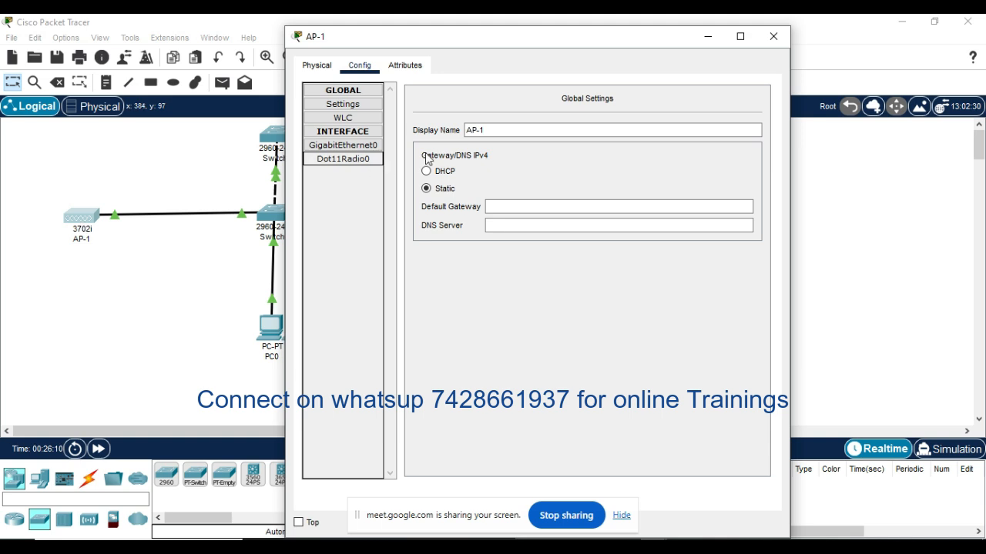
click(499, 129)
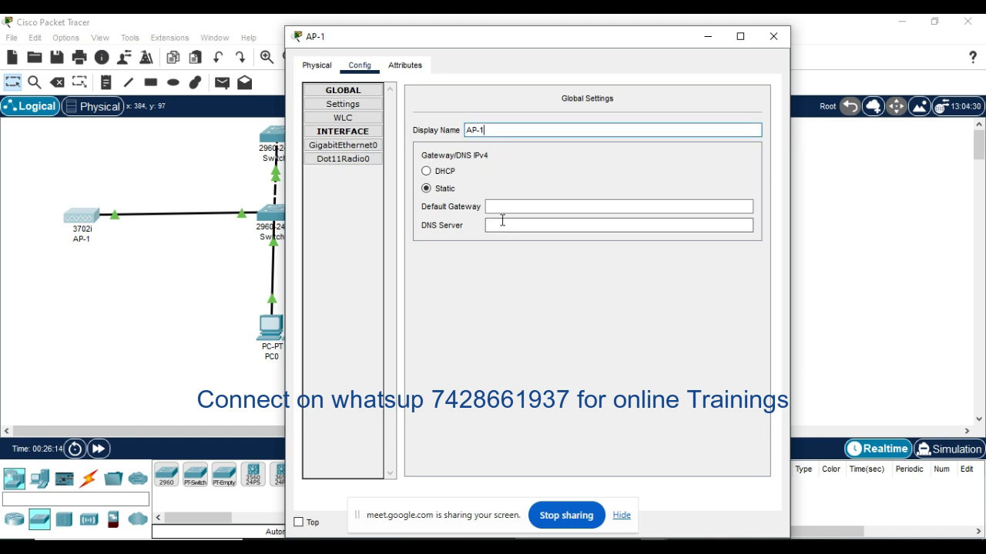
click(503, 205)
text(19)
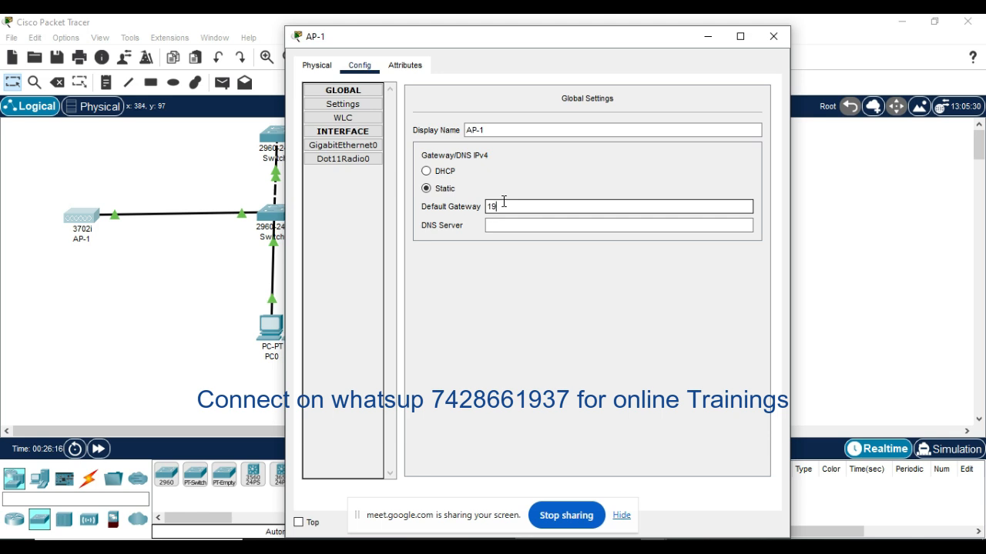
text(2.168.1.10)
click(773, 36)
Step: Reopen PC0's web browser, maximize its window, and open the controller's Wireless page listing all access points
click(438, 322)
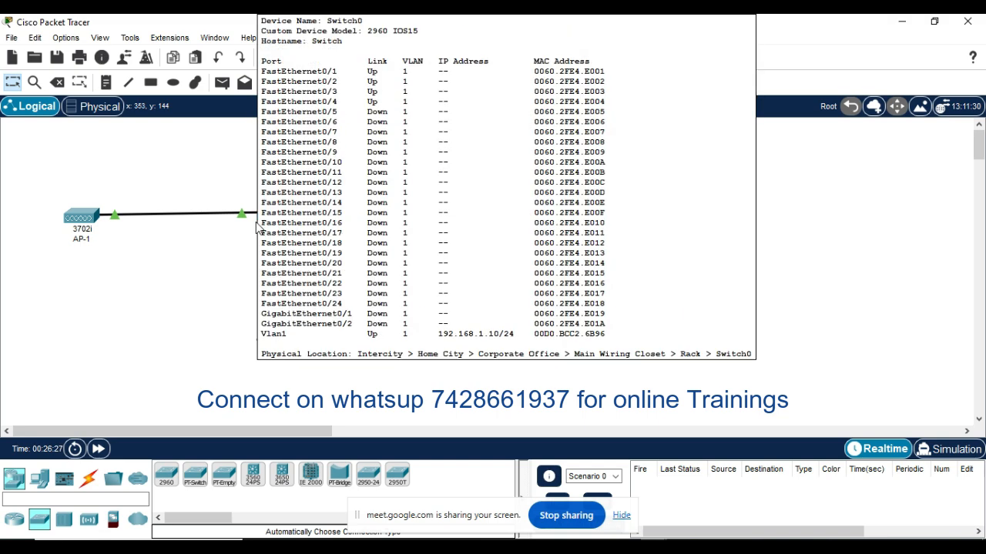
click(161, 259)
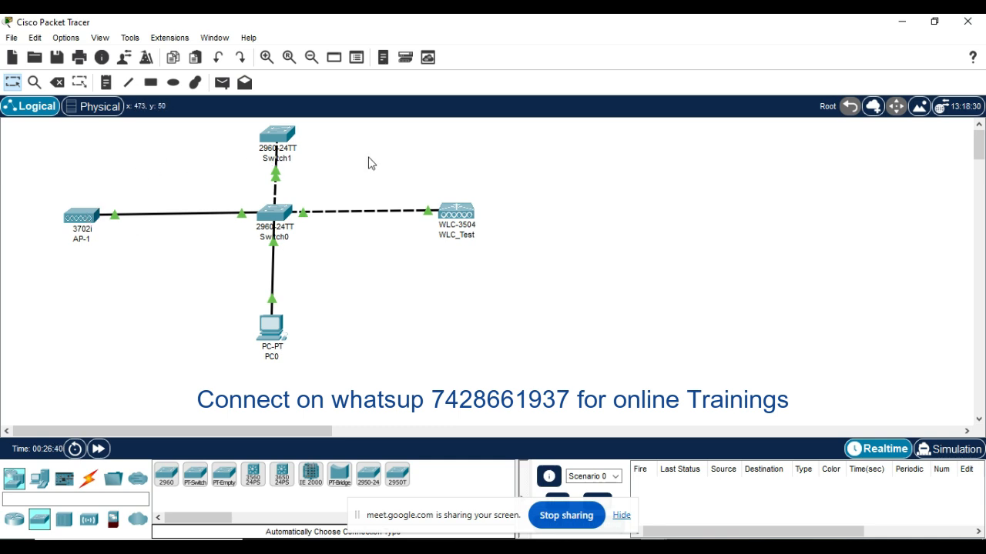
click(464, 213)
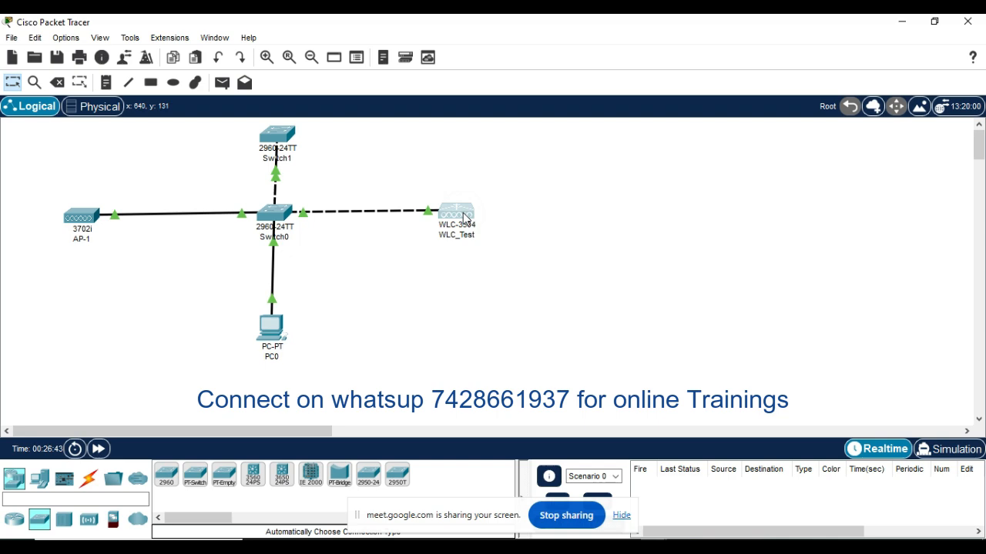
click(374, 336)
click(265, 330)
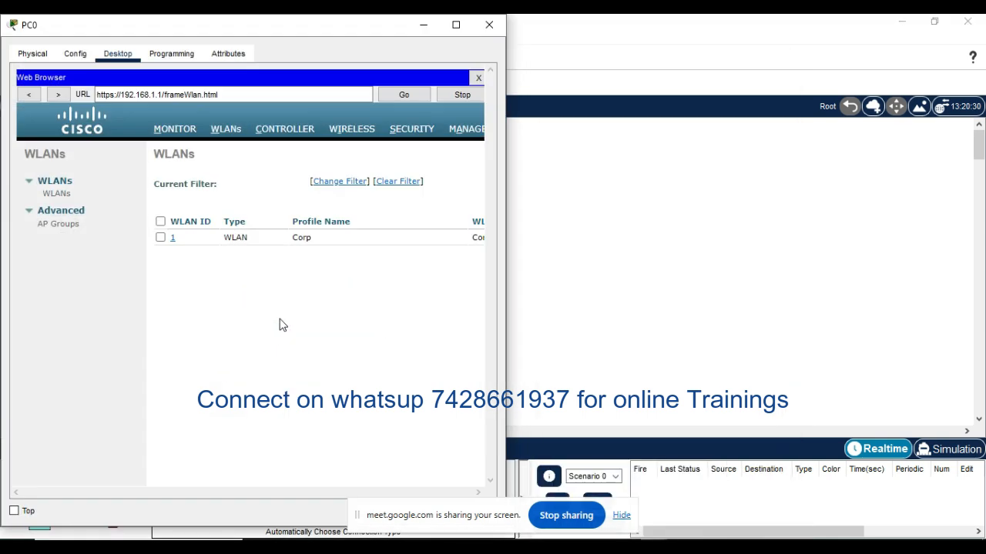
click(456, 25)
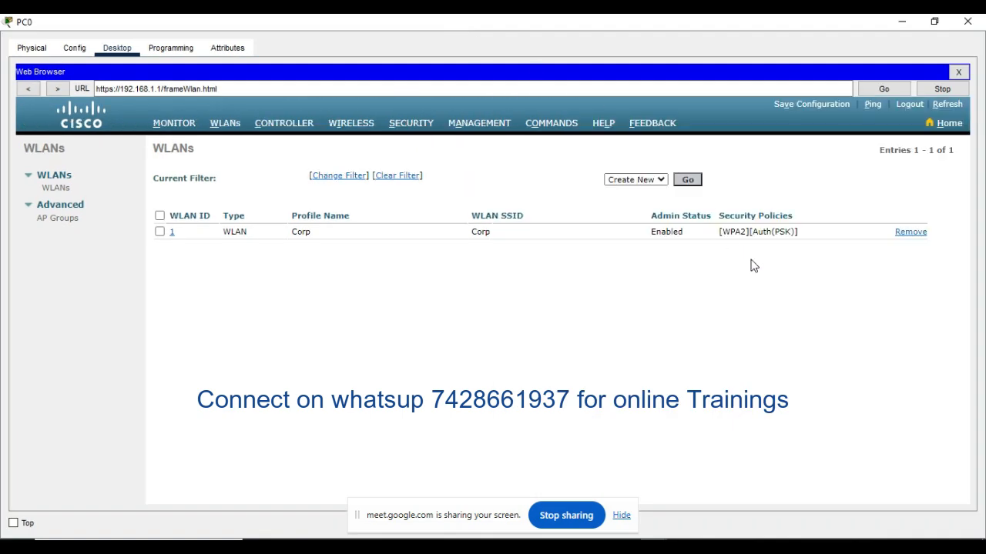
click(173, 130)
click(354, 127)
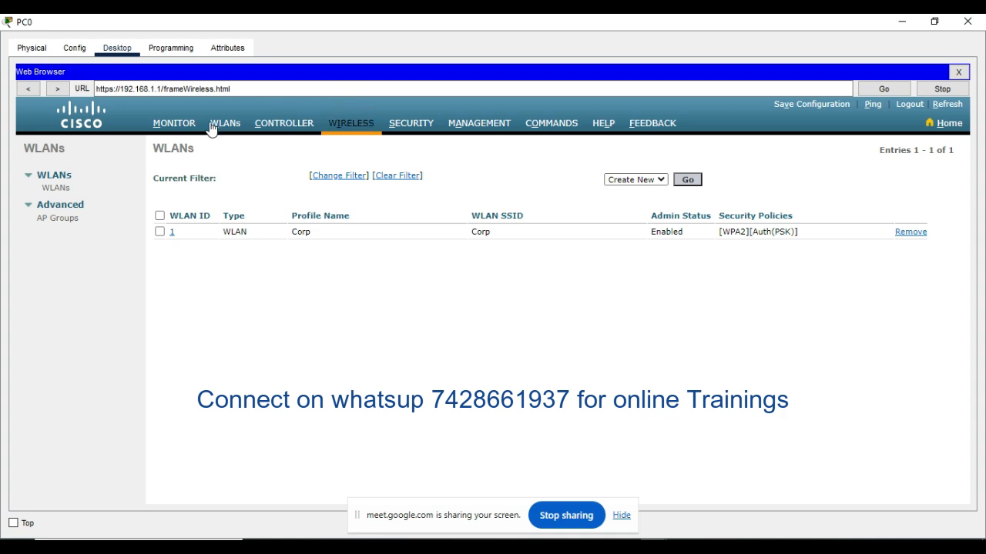
click(346, 135)
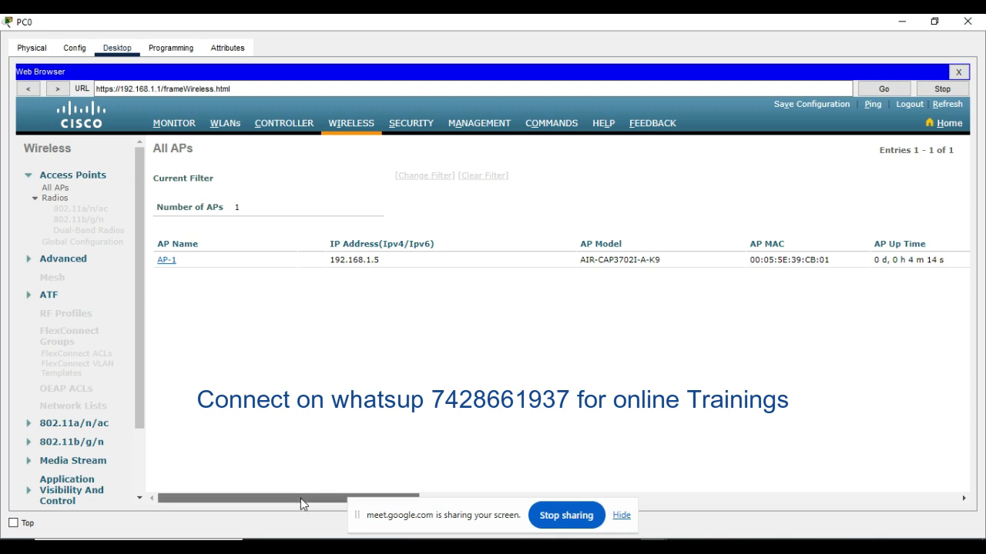
Step: Examine AP-1's entry across all columns of the All APs table, including its status, AP mode and software versions
drag(300, 498, 414, 493)
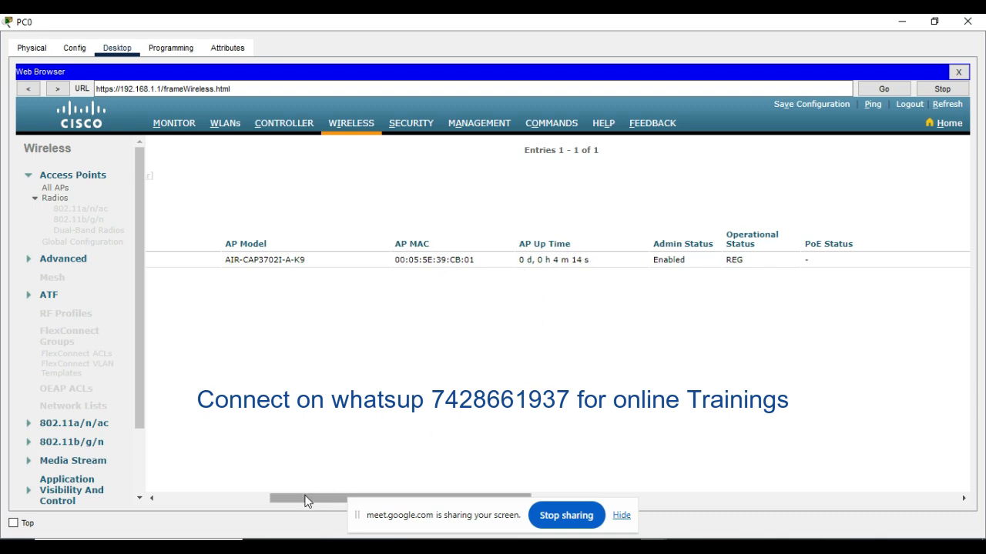
drag(306, 498, 375, 498)
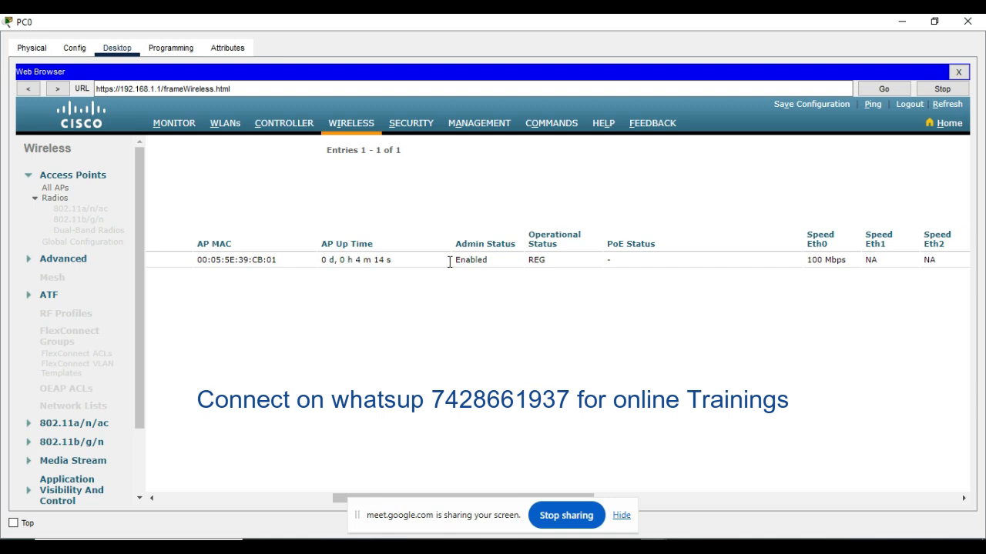
drag(342, 497, 400, 497)
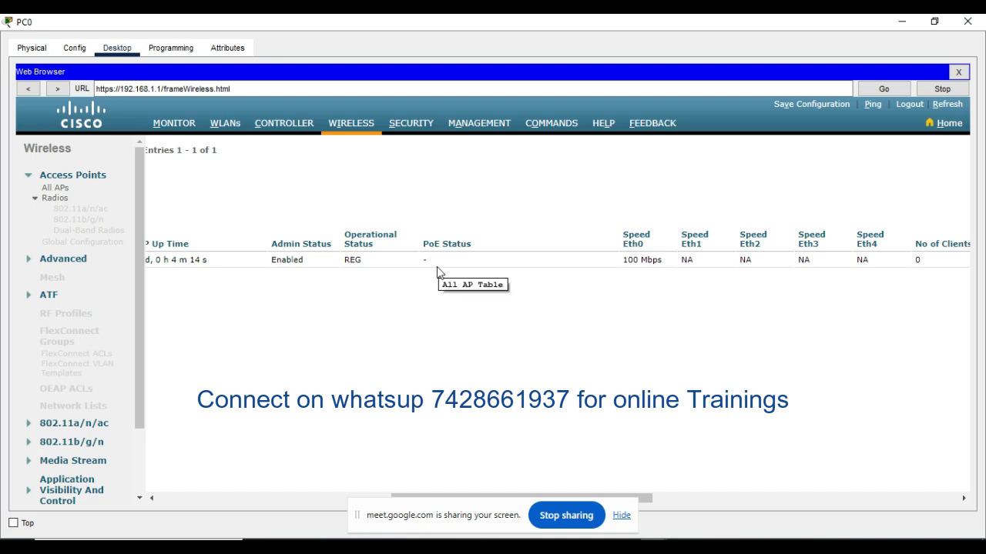
click(645, 498)
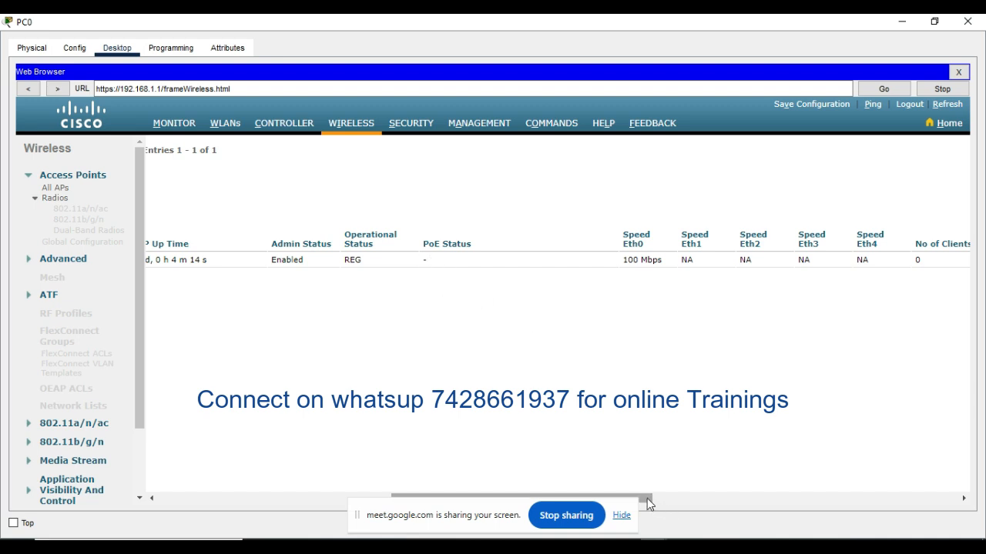
drag(654, 501, 733, 501)
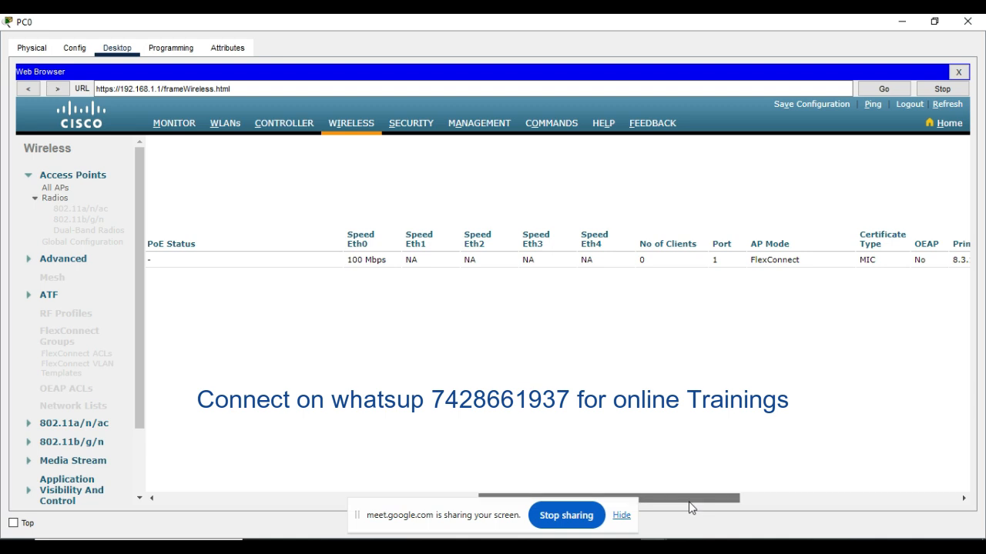
drag(690, 503, 761, 505)
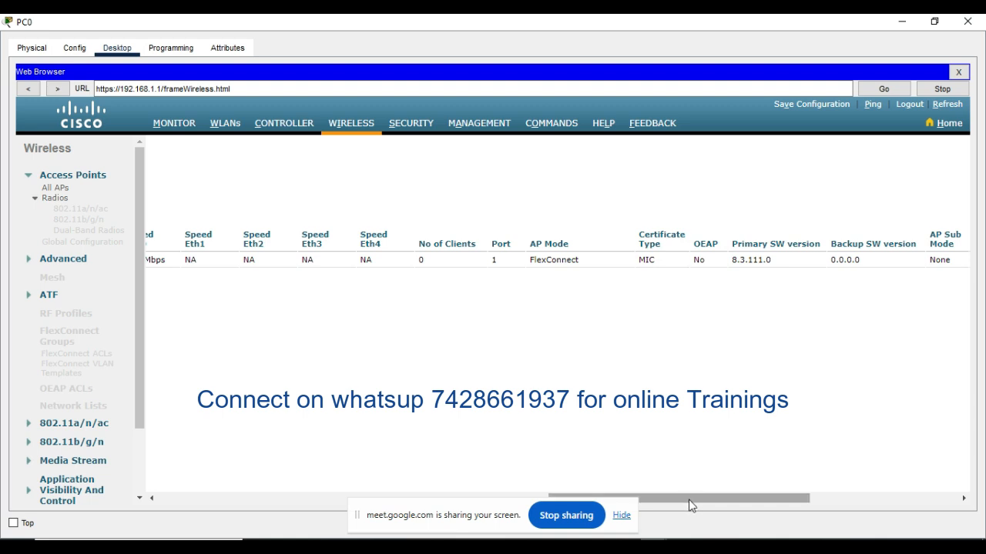
drag(691, 505, 722, 500)
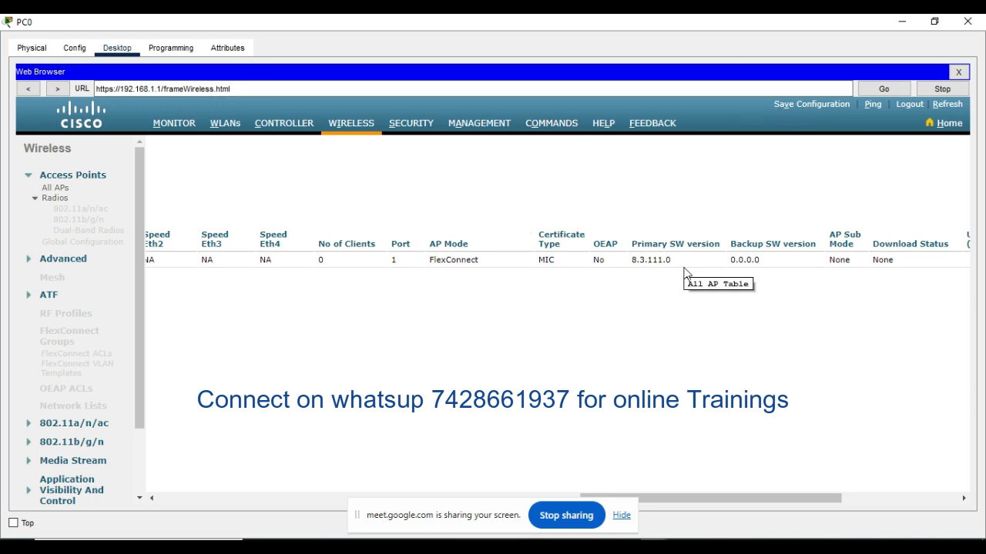
drag(728, 499, 803, 501)
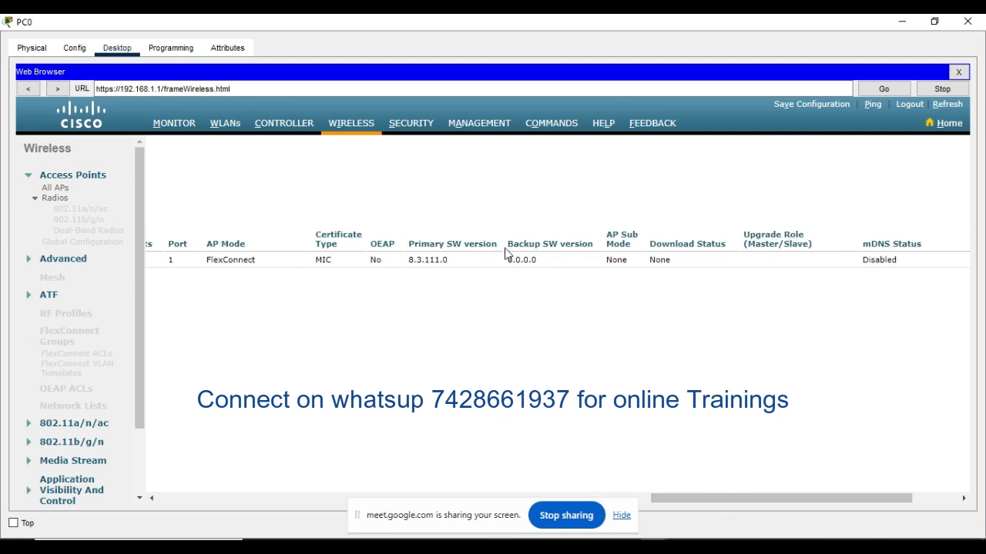
drag(837, 499, 208, 478)
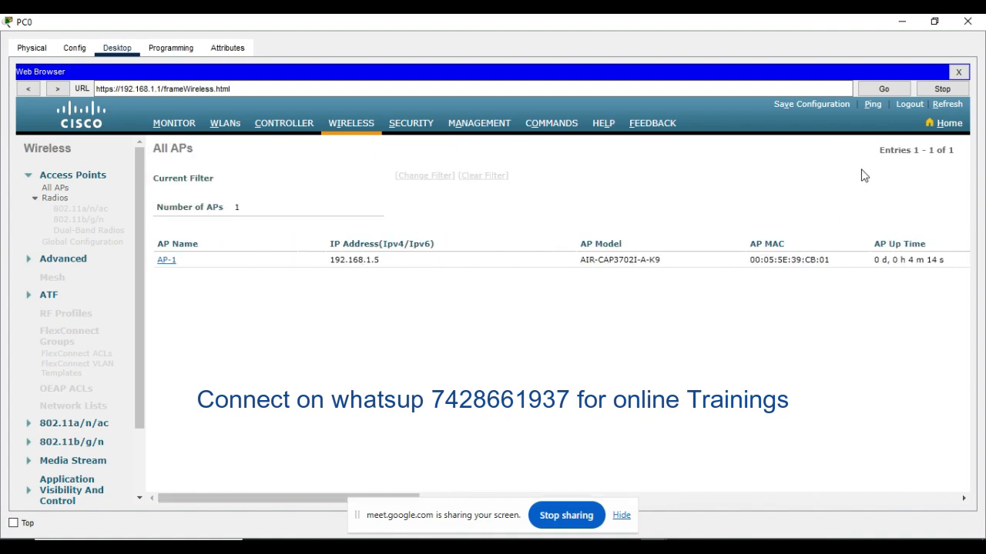
Step: Return to the main topology window, place a second 3702i access point below AP-1, and name it AP-2
mouse_move(653, 547)
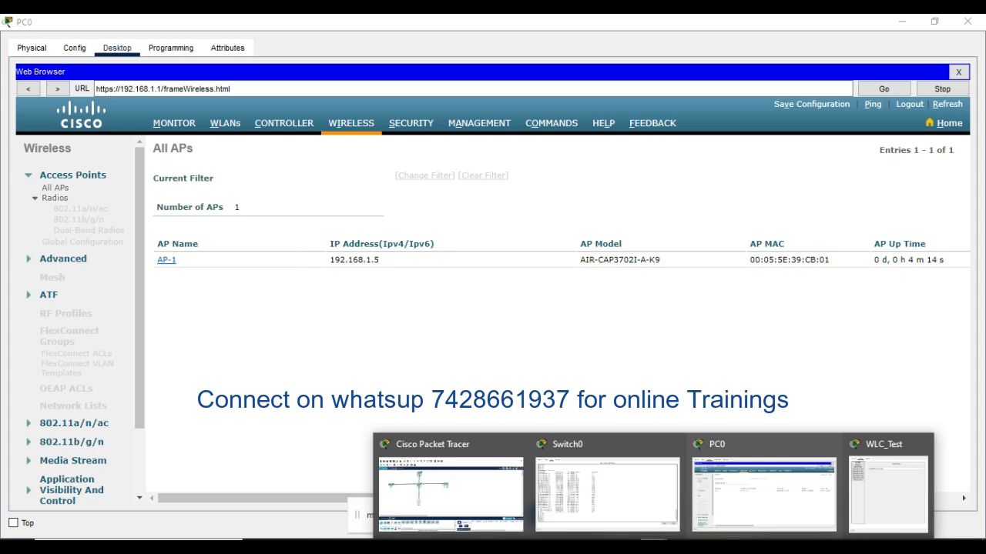
click(451, 493)
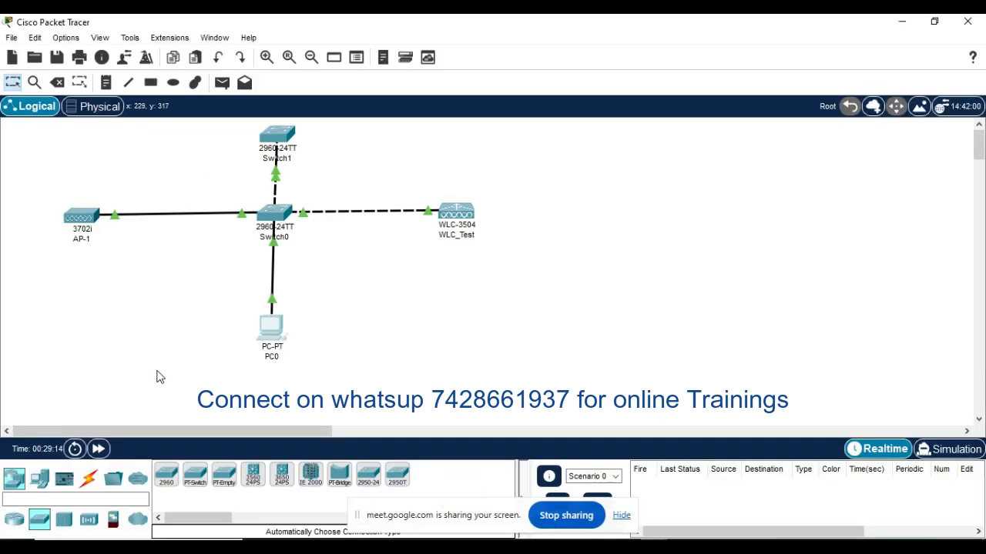
click(90, 521)
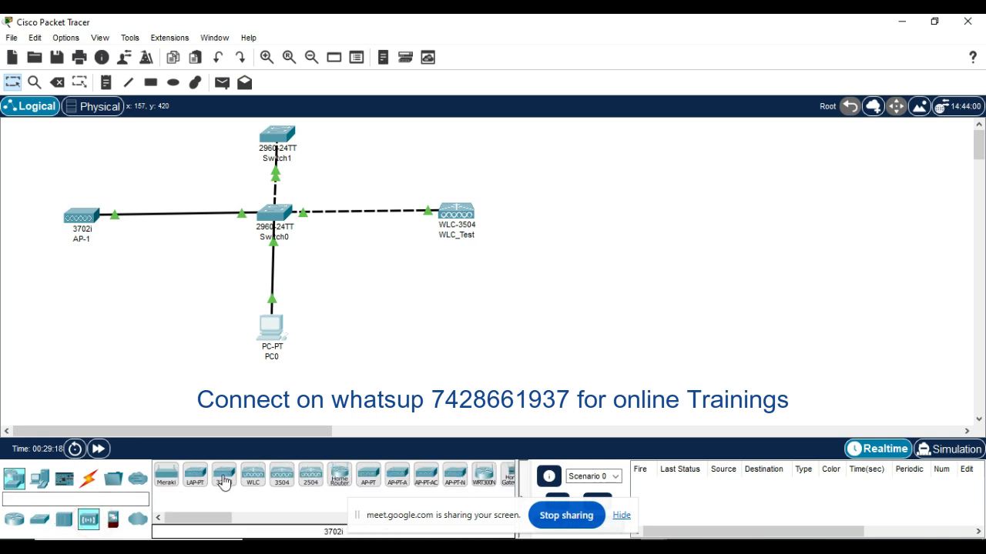
click(224, 482)
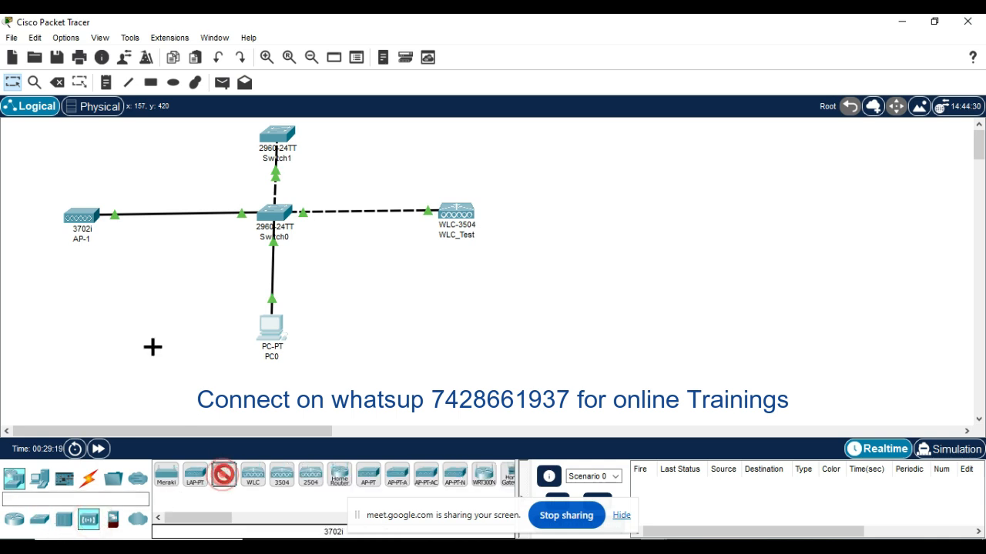
click(78, 290)
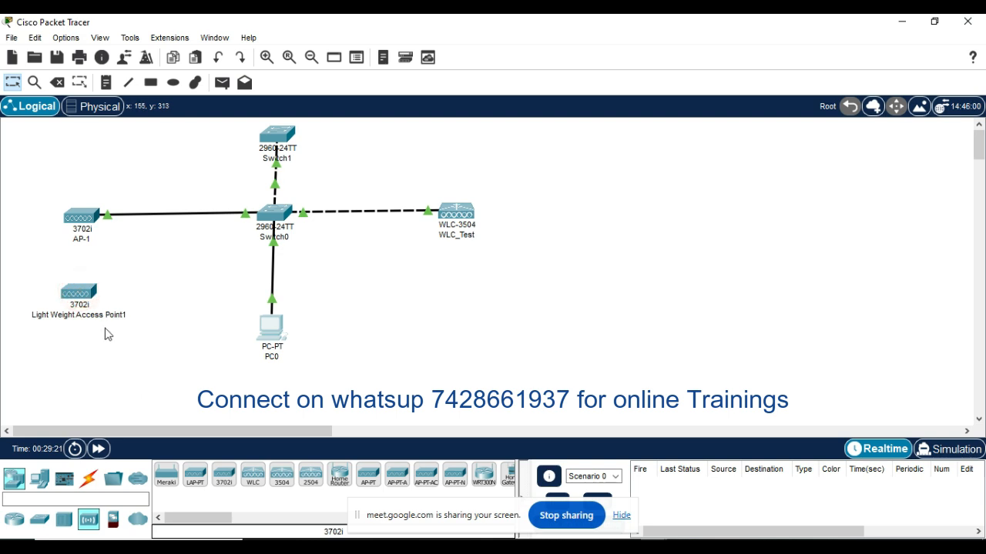
click(68, 314)
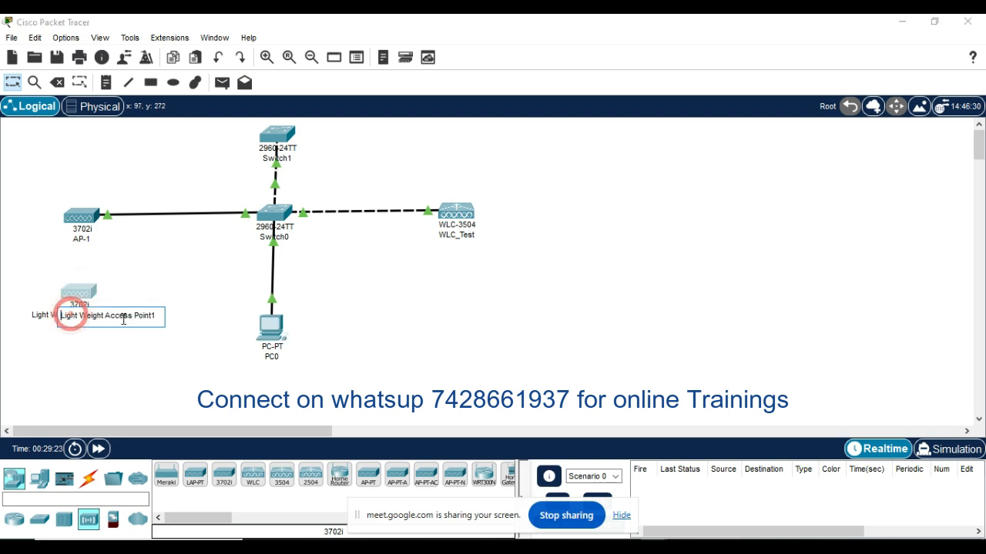
drag(157, 316, 62, 314)
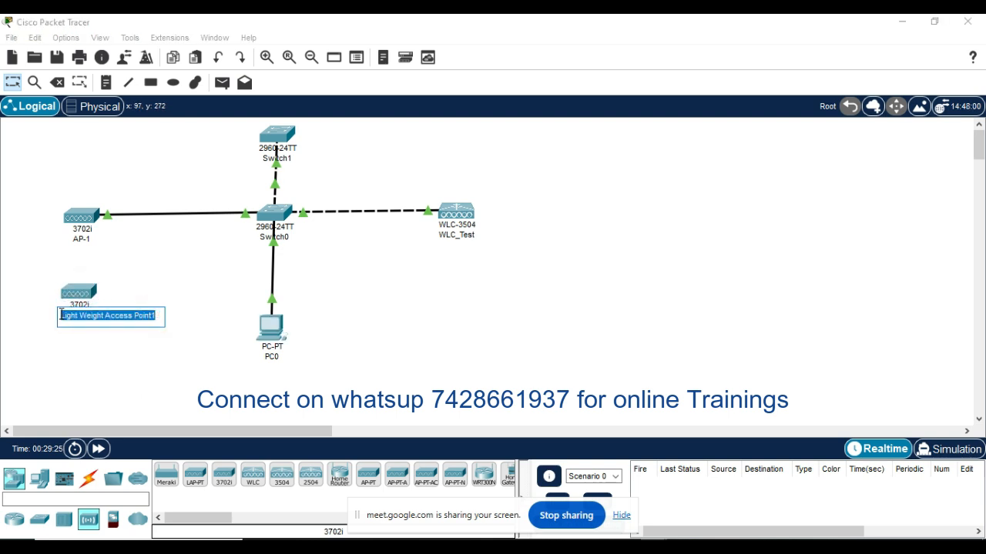
text(AP-2)
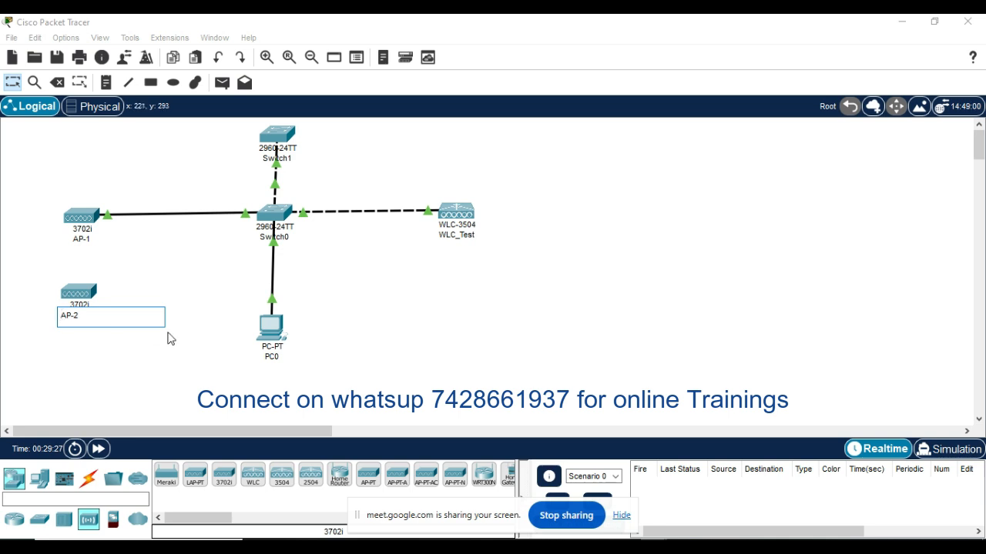
click(150, 349)
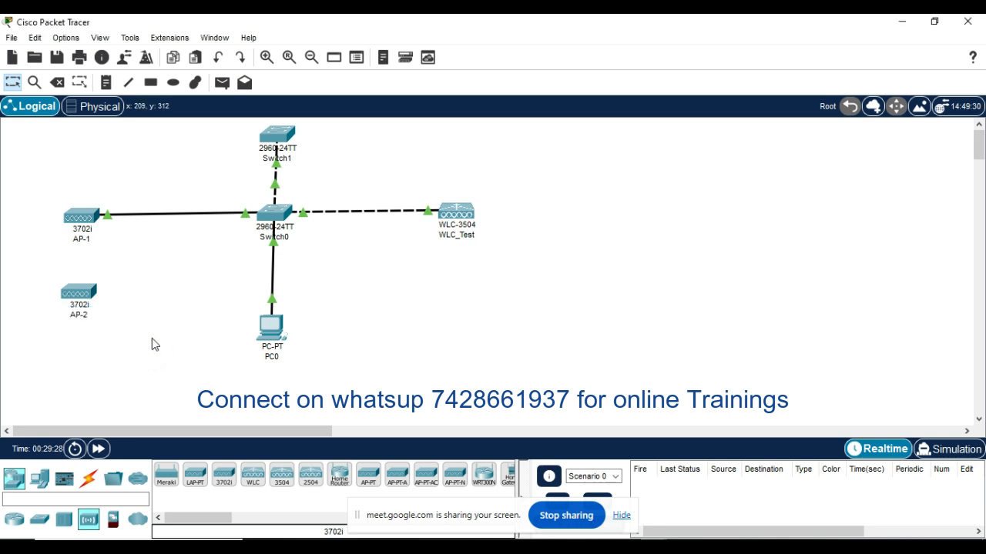
Step: Connect AP-2 to Switch0 with an automatically chosen cable
click(88, 478)
click(166, 475)
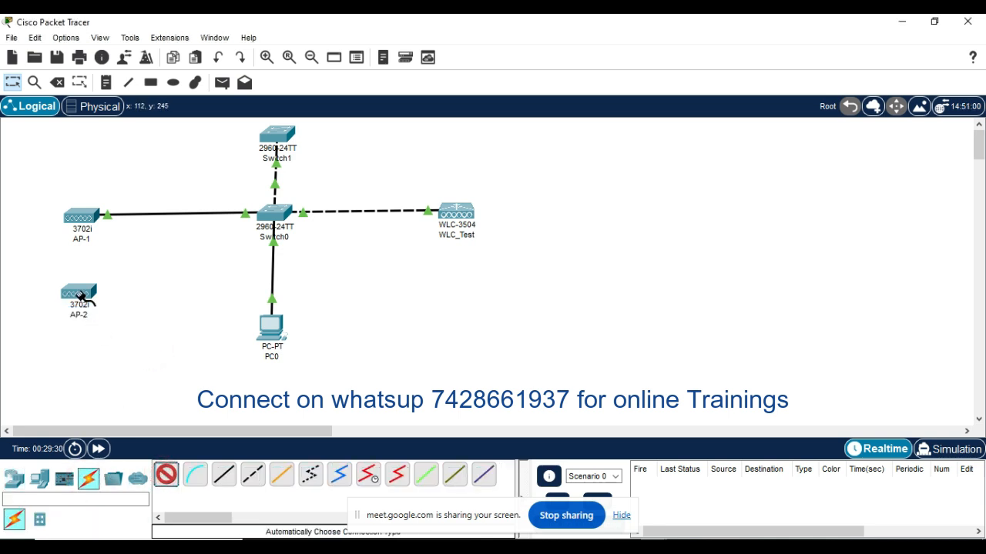
click(79, 293)
click(279, 212)
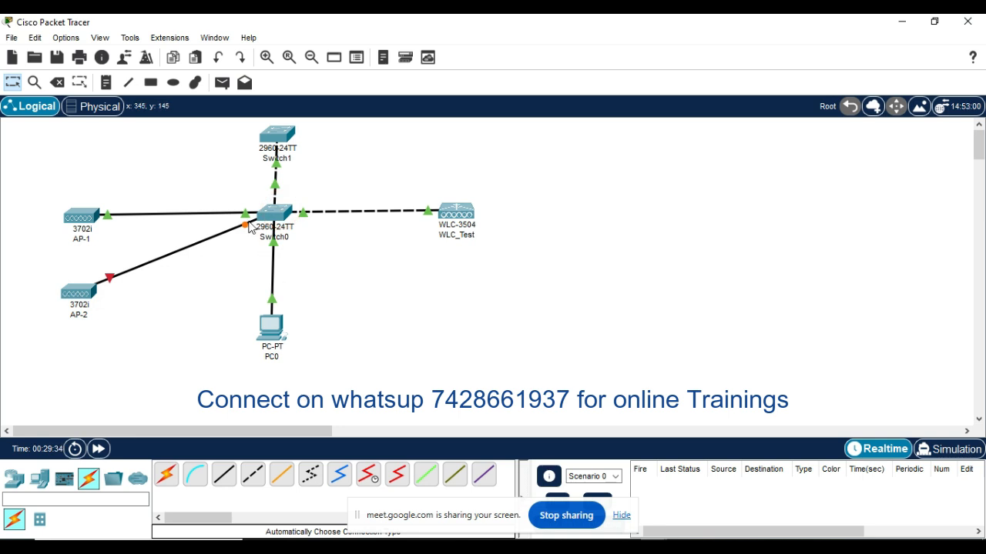
Step: Open AP-2's device window and attach the power adapter to its power port
click(75, 299)
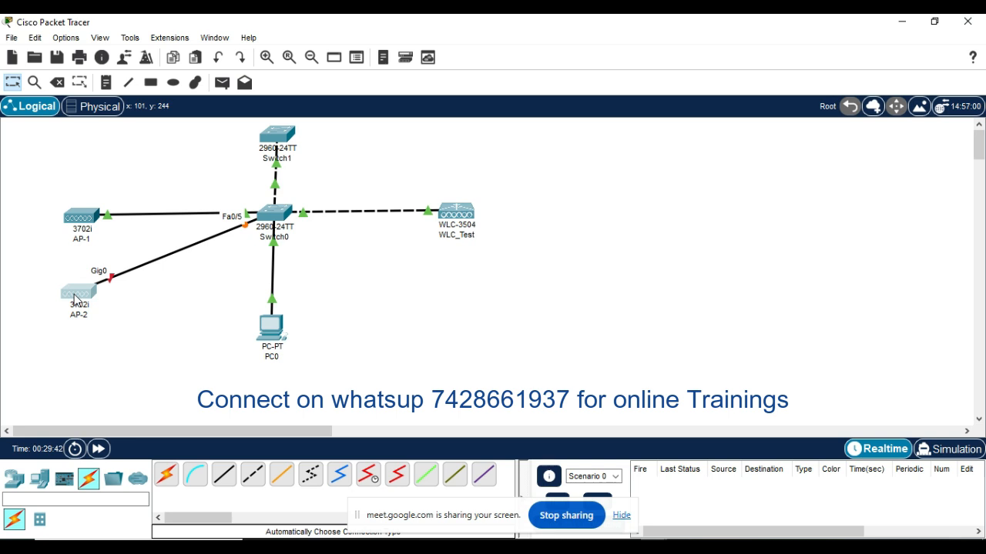
click(77, 299)
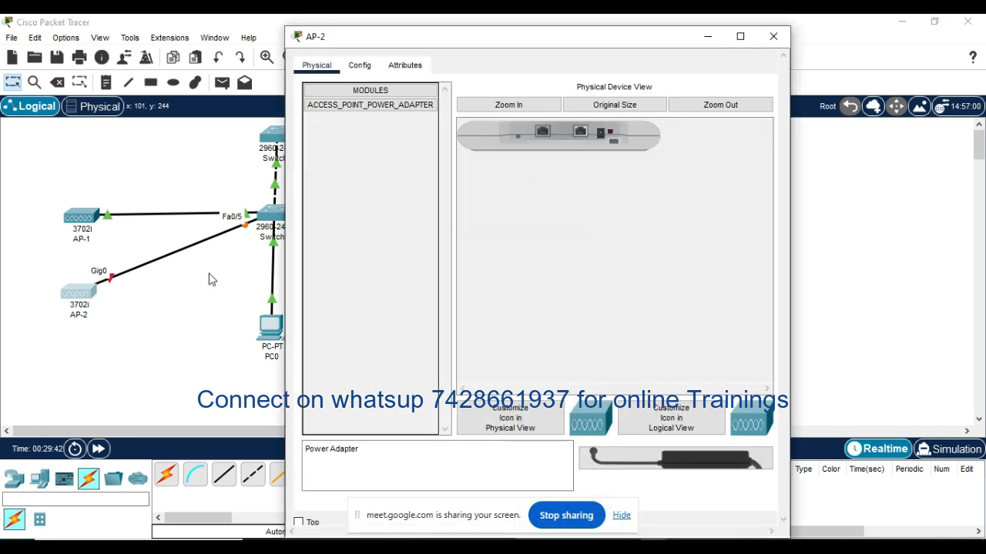
drag(691, 462, 600, 136)
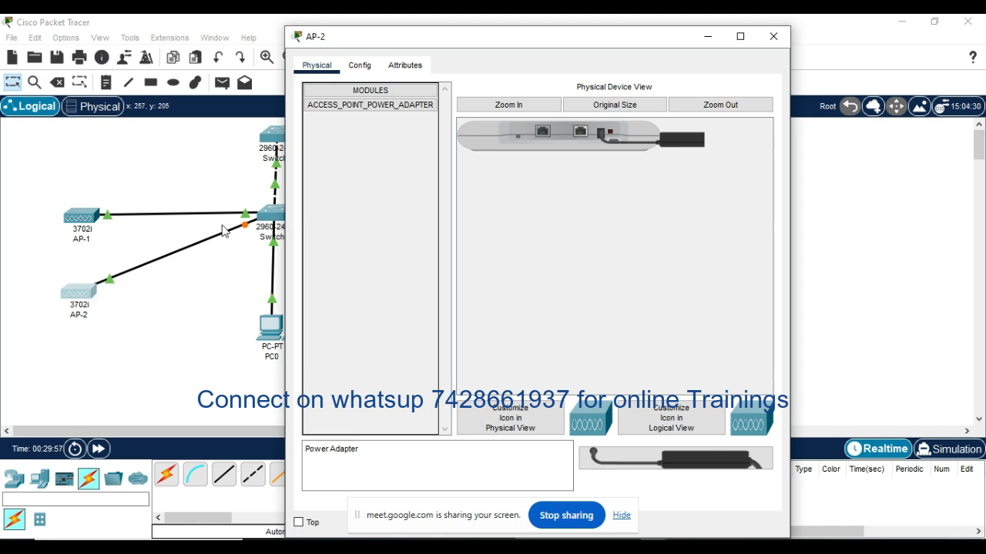
Step: Give AP-2's GigabitEthernet0 interface the static IPv4 address 192.168.1.6 with subnet mask 255.255.255.0
click(366, 67)
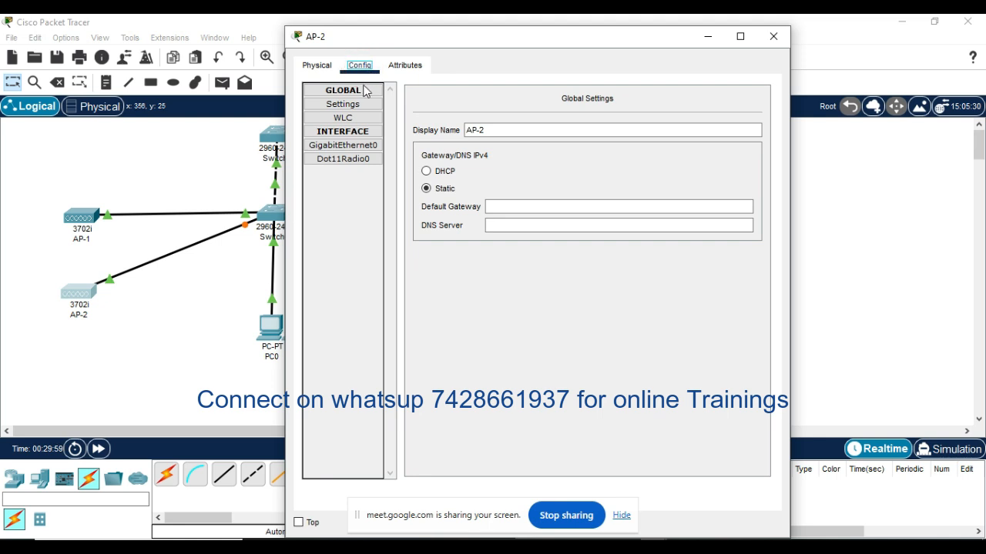
click(353, 146)
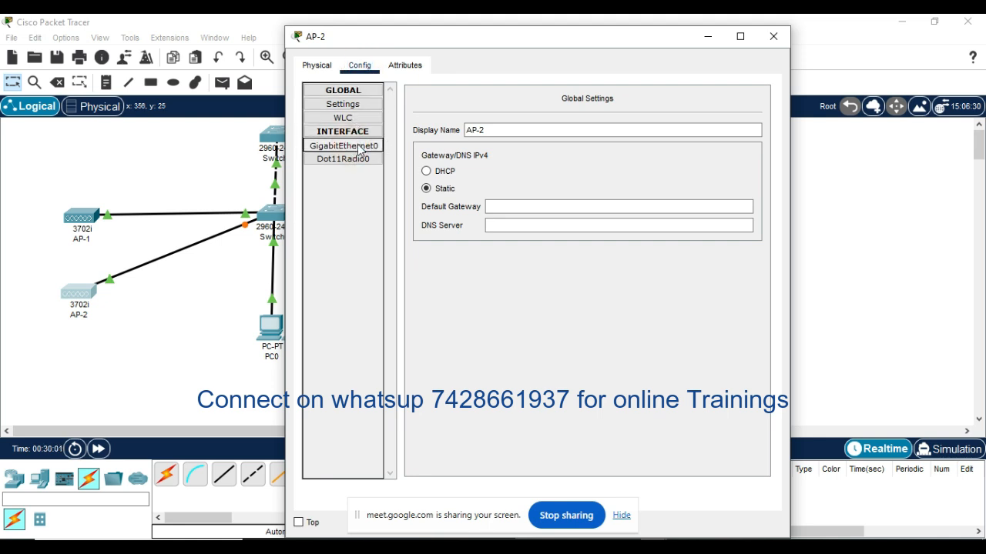
click(359, 147)
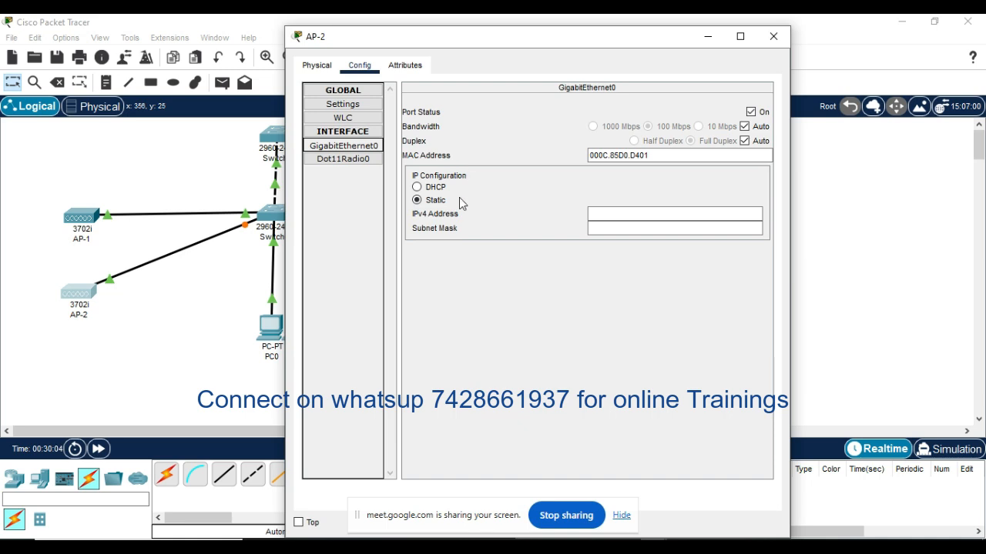
click(619, 214)
click(601, 213)
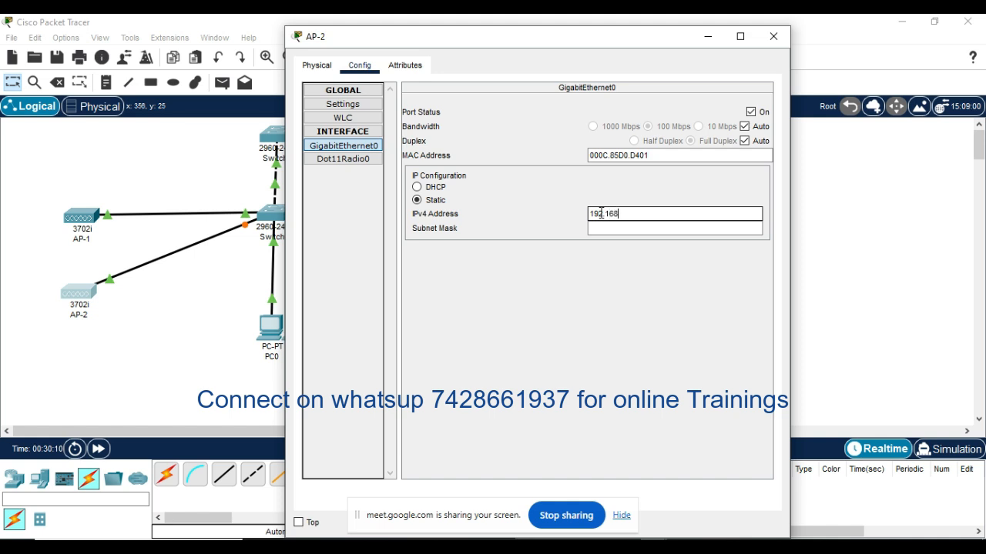
text(192.168.1.6)
click(658, 227)
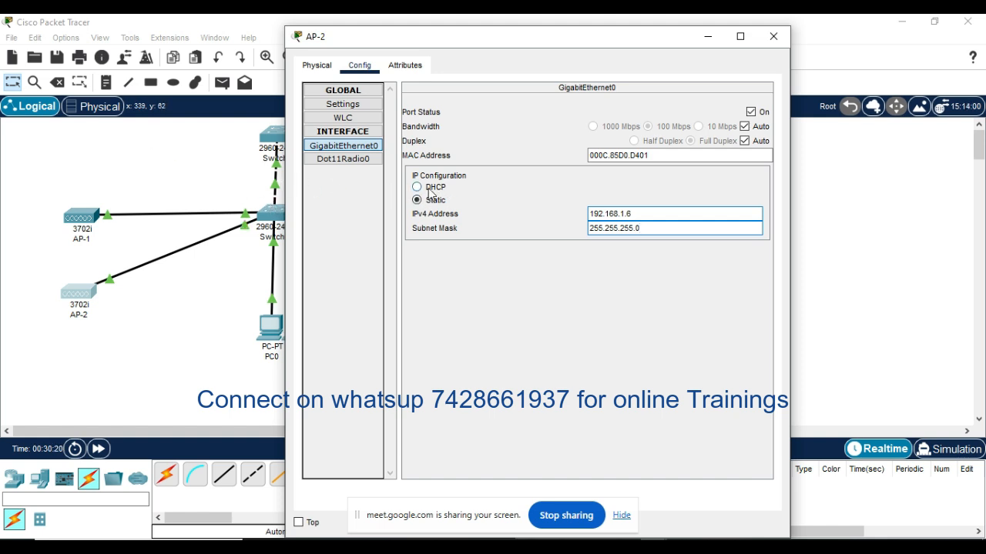
Step: Set AP-2's static default gateway to 192.168.1.10 in its global settings
click(345, 118)
click(358, 136)
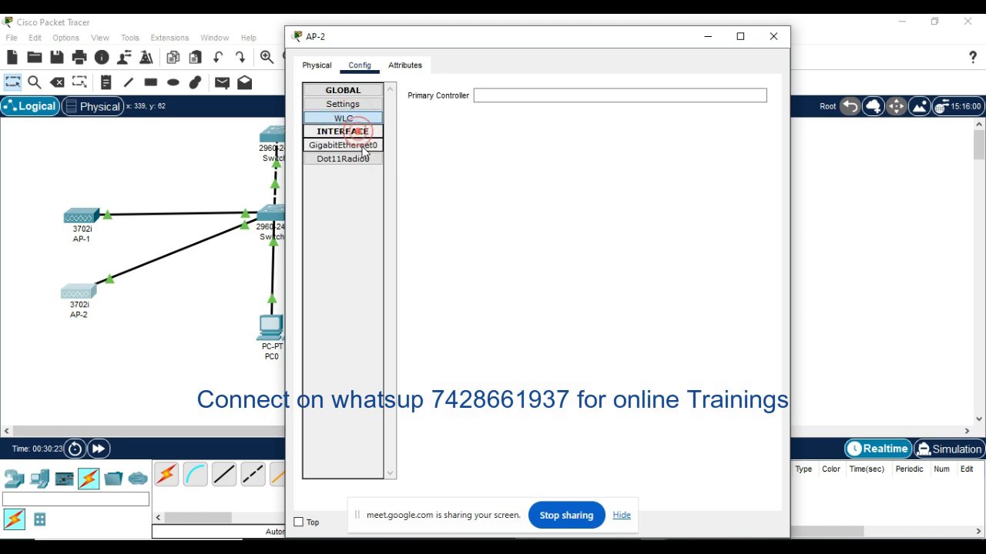
click(520, 96)
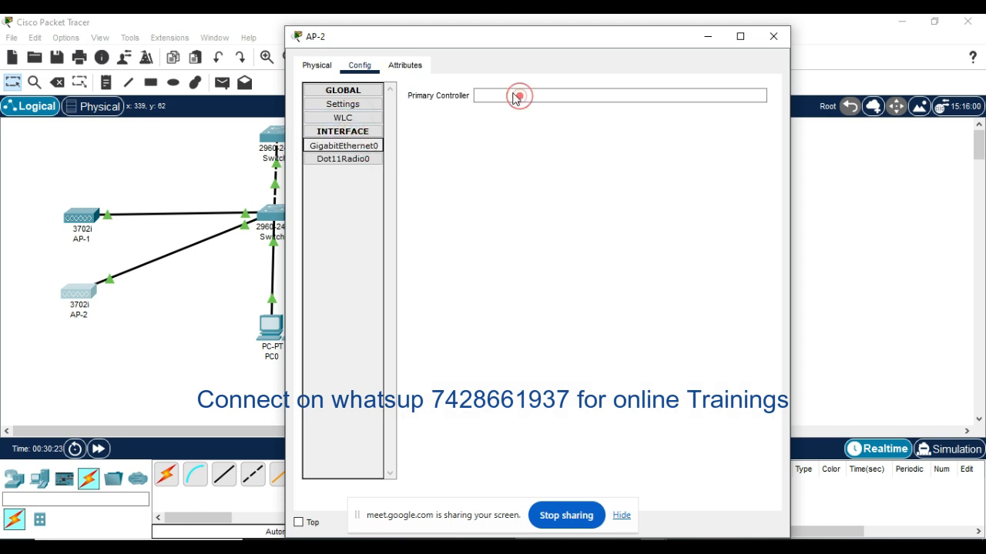
click(502, 96)
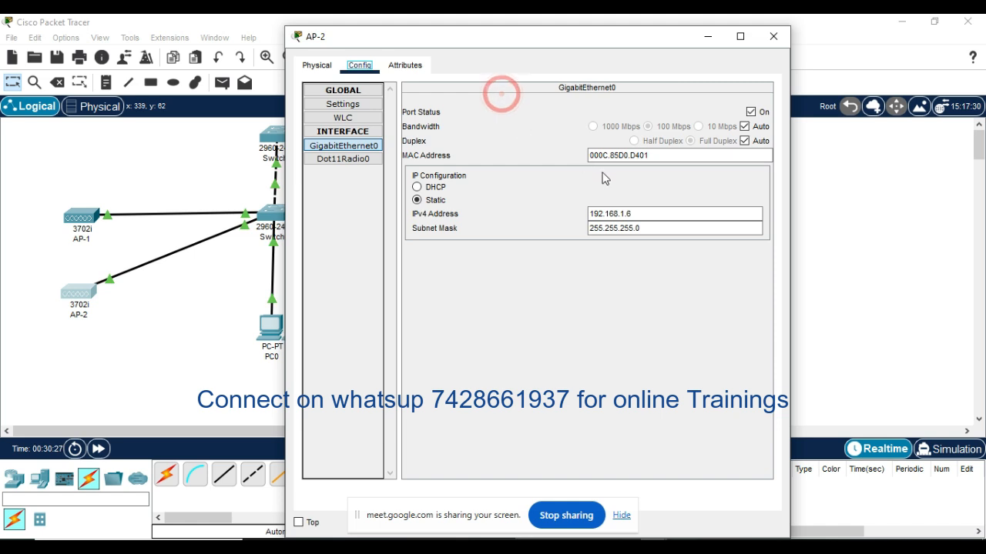
click(353, 105)
click(497, 205)
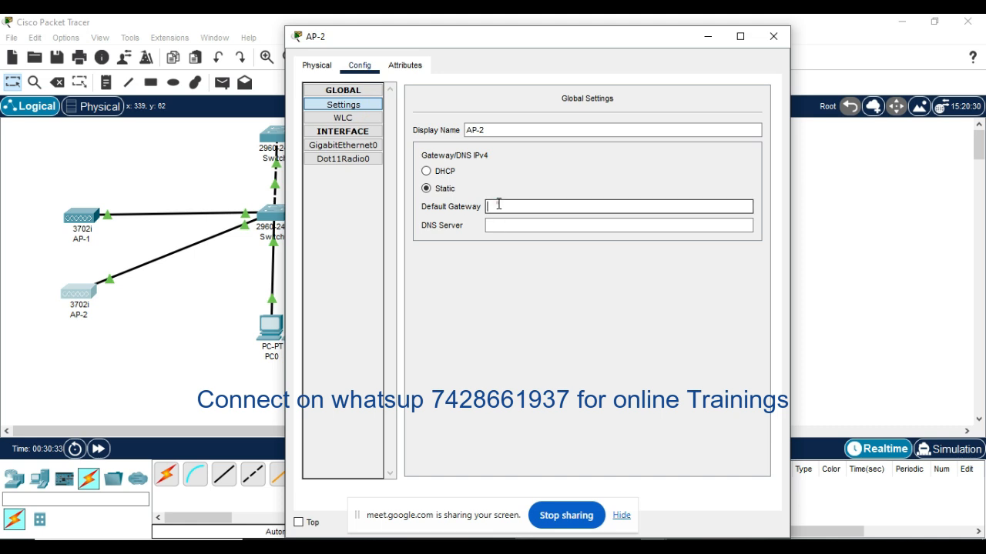
text(192.168.1.10)
Step: Set AP-2's primary controller to 192.168.1.1 and close its device window
click(344, 118)
click(491, 96)
text(192.168.1.1)
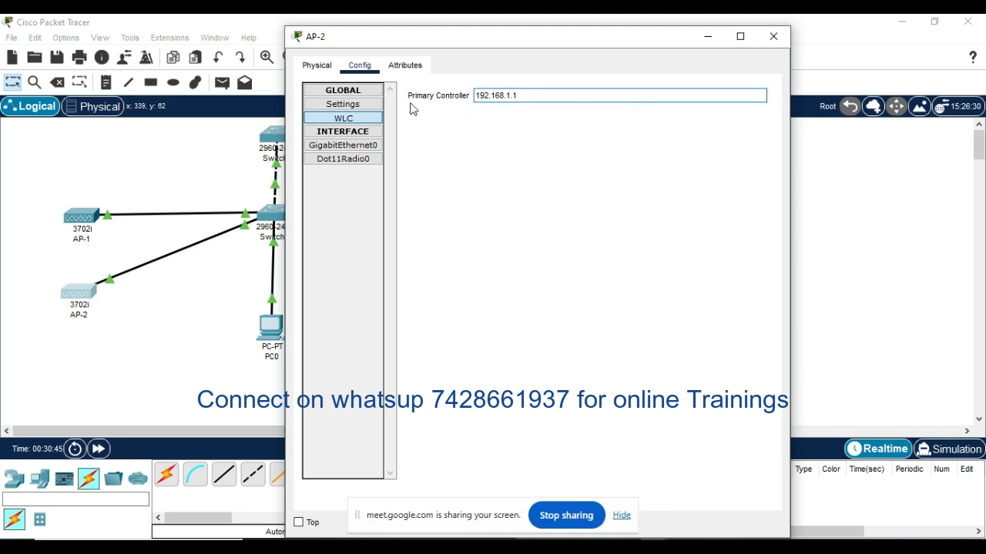
click(773, 37)
click(501, 288)
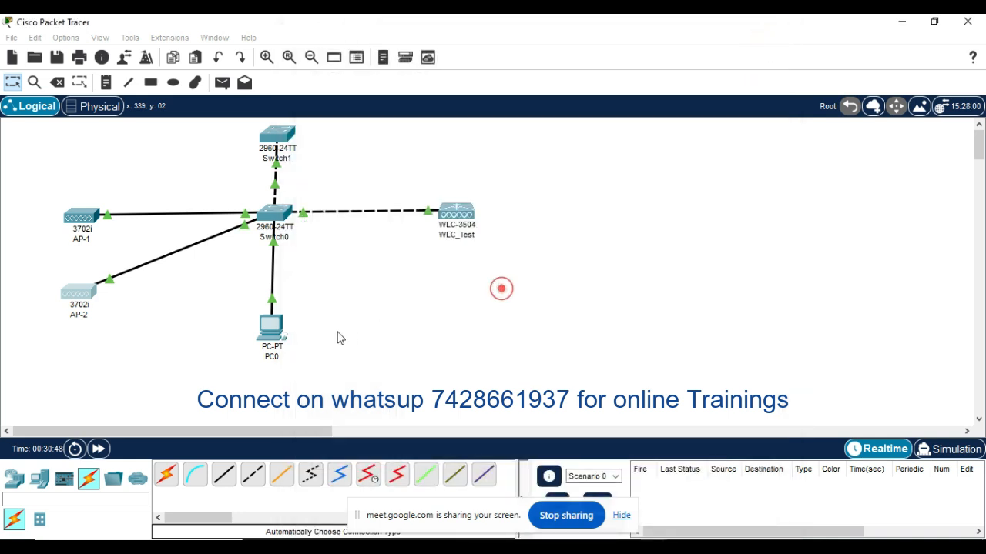
Step: Return to PC0's web browser, maximize its window, and reload the controller's Wireless page to check whether AP-2 is listed
click(270, 331)
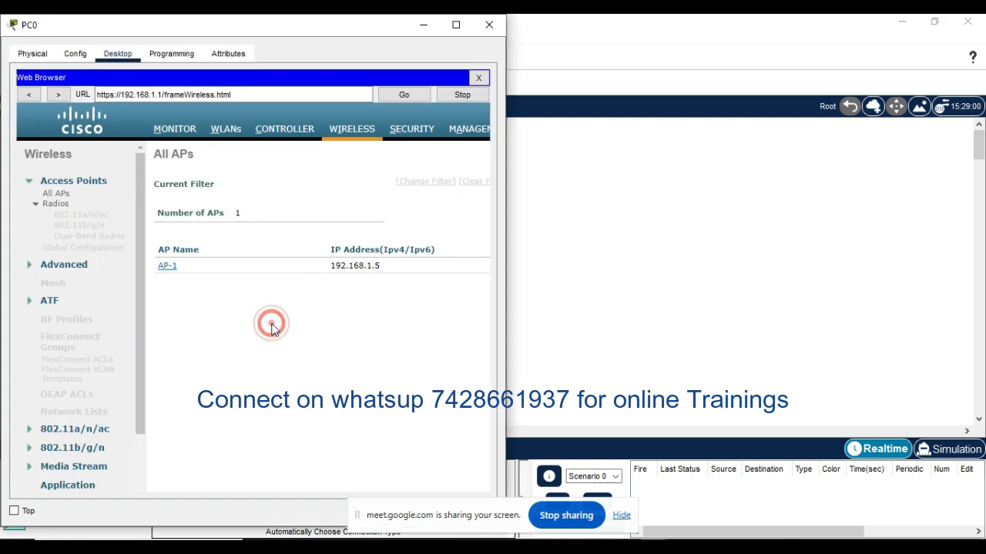
click(455, 25)
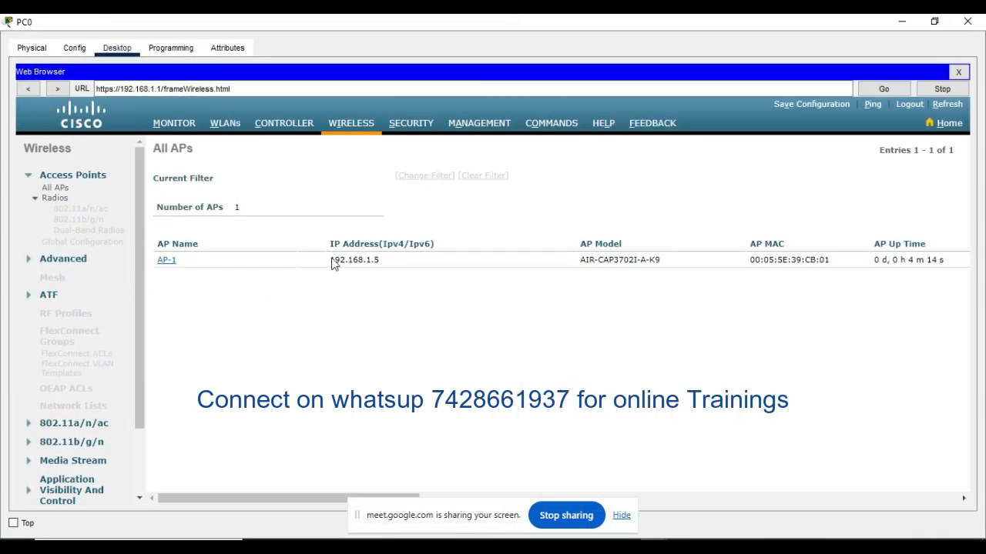
click(349, 129)
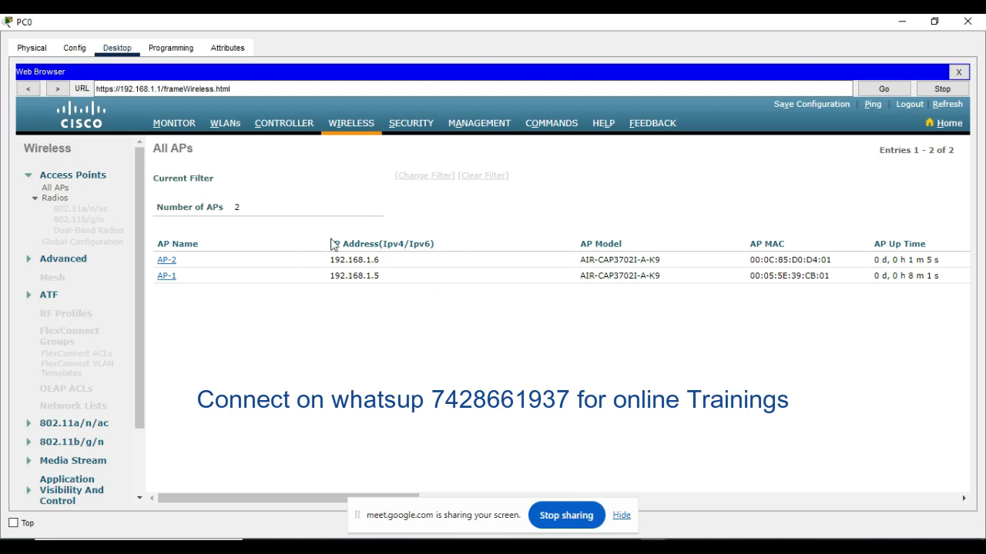
Step: Open the controller's AP Join statistics under Monitor and show the join details for AP-2
click(176, 125)
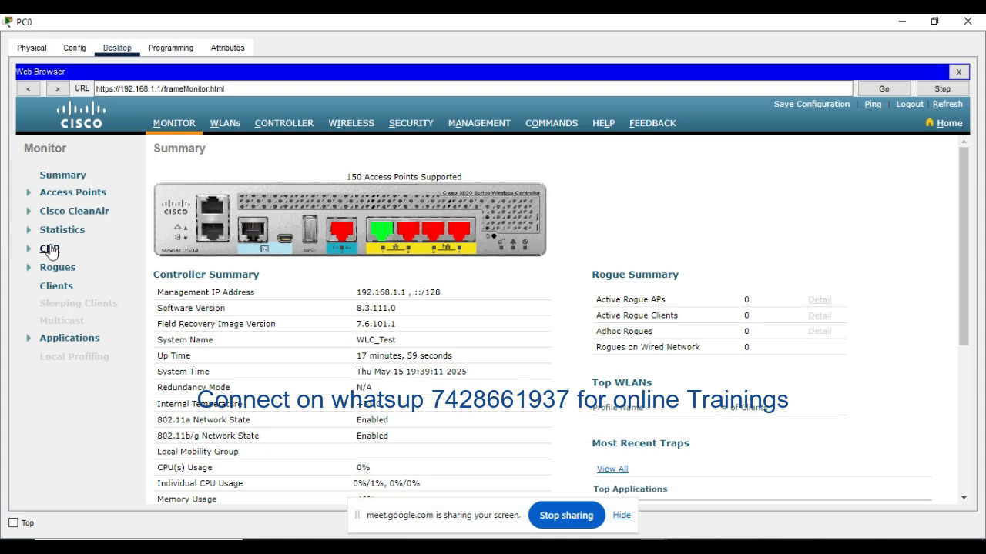
click(28, 229)
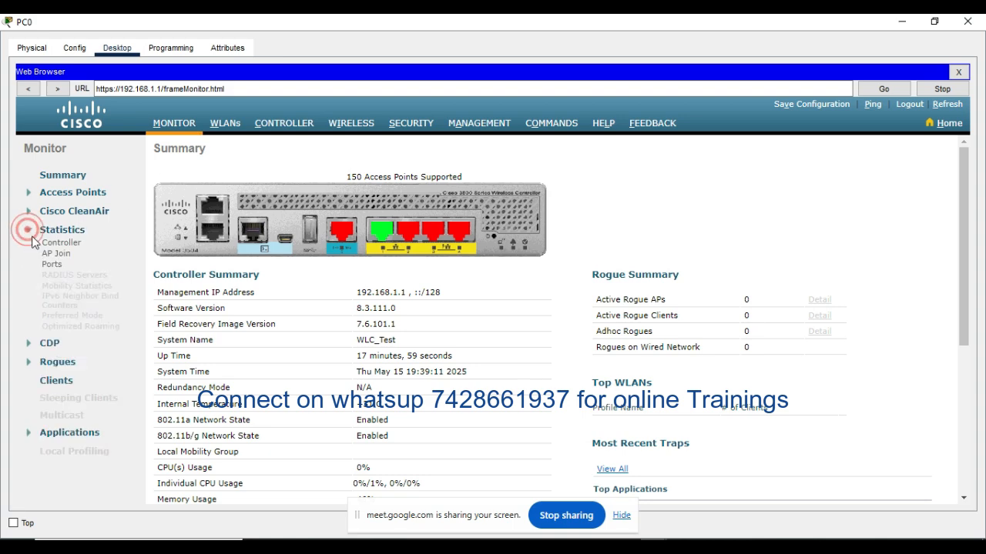
click(58, 255)
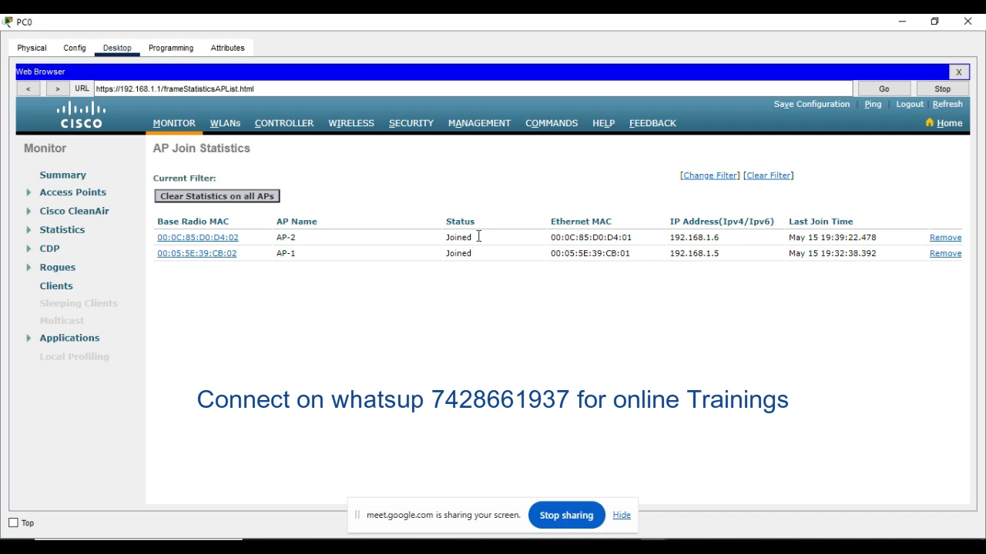
click(220, 241)
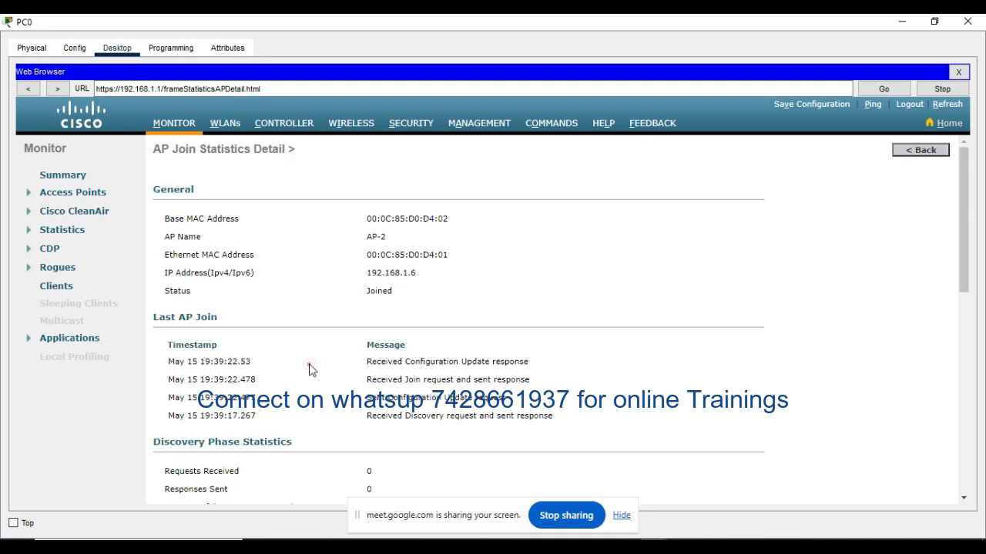
Step: Examine AP-2's name and status in the General section and its Last AP Join messages
click(309, 364)
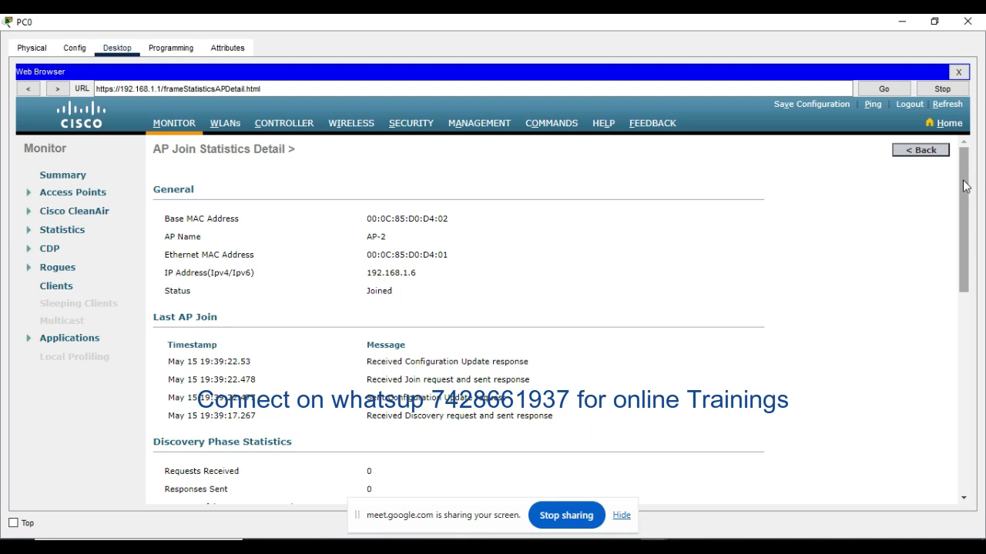
drag(962, 180, 962, 159)
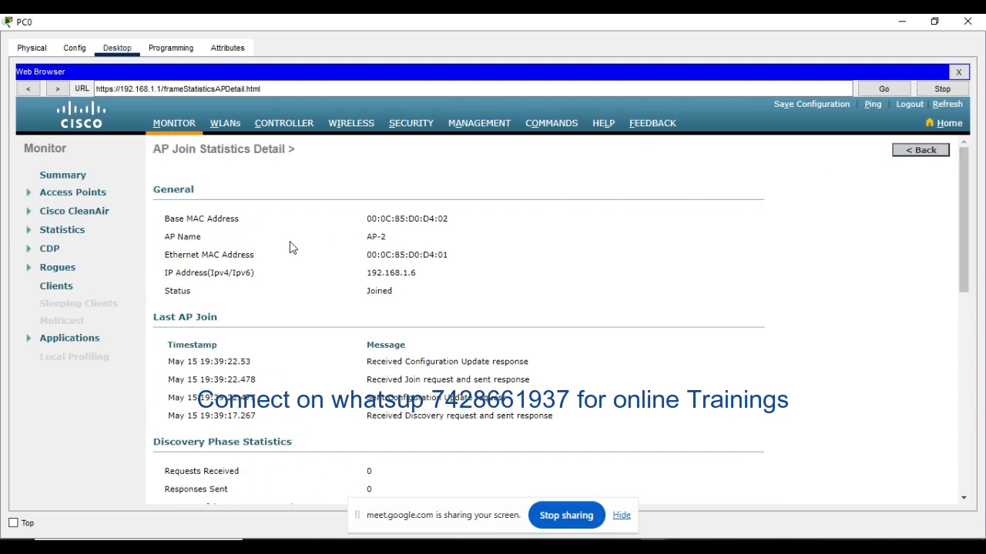
click(385, 238)
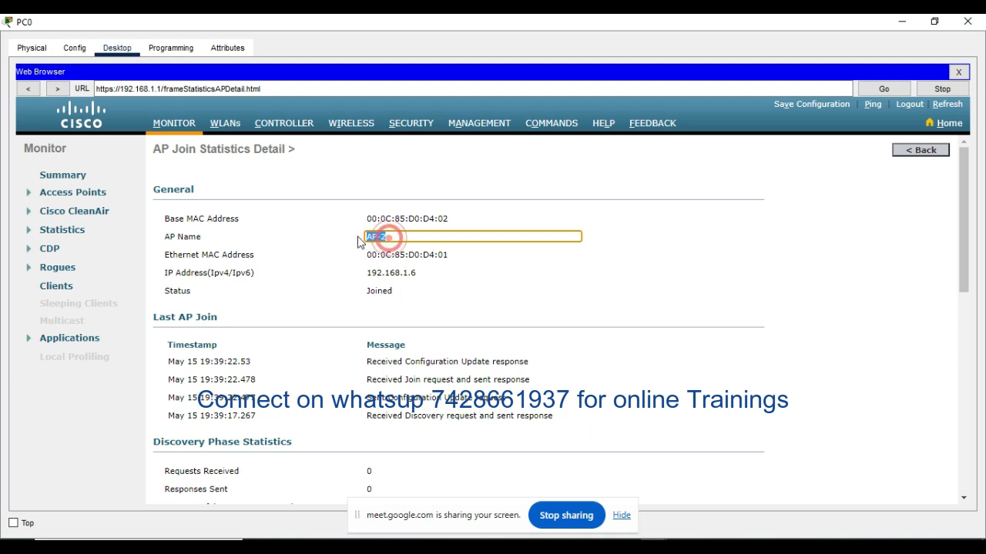
double_click(385, 237)
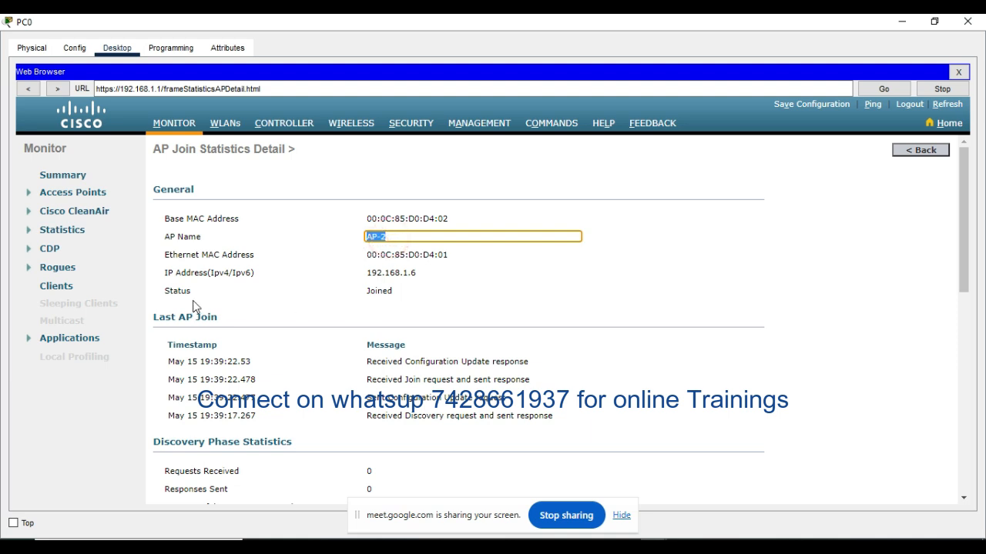
double_click(392, 289)
scroll(654, 296, down, 1)
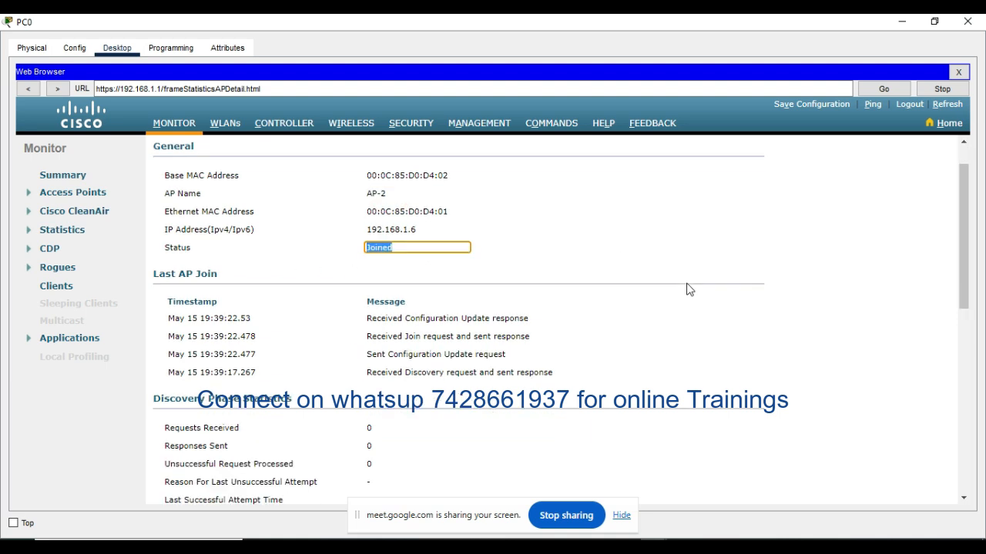
scroll(688, 289, down, 3)
scroll(687, 288, up, 1)
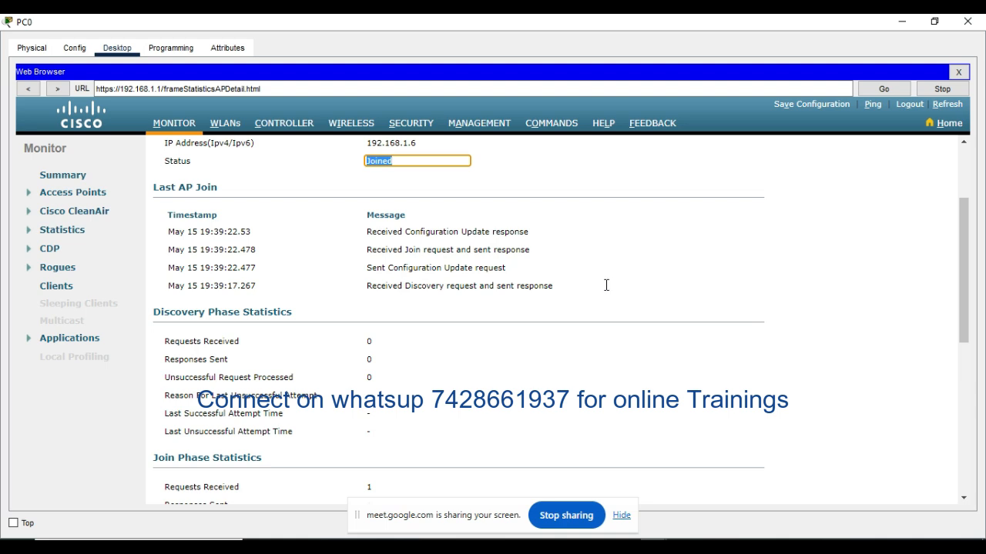
Step: Review AP-2's discovery, join and configuration phase statistics, including join requests and responses, and the last error summary
scroll(619, 289, down, 2)
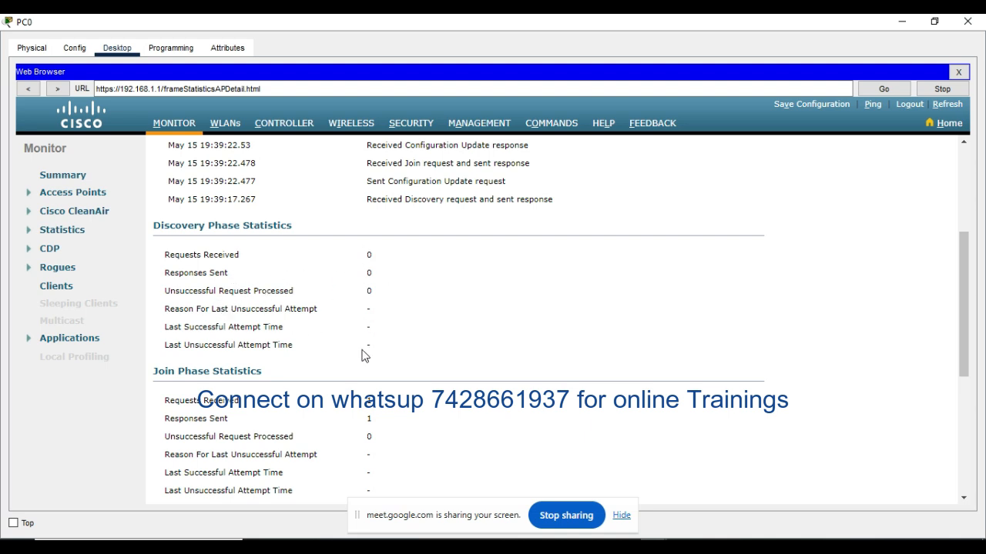
scroll(401, 341, down, 2)
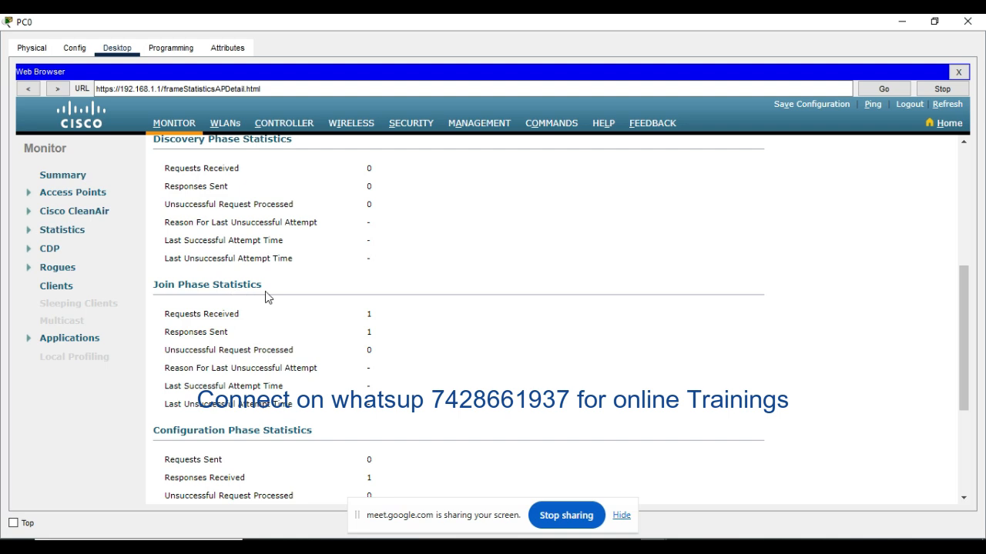
click(375, 314)
click(428, 342)
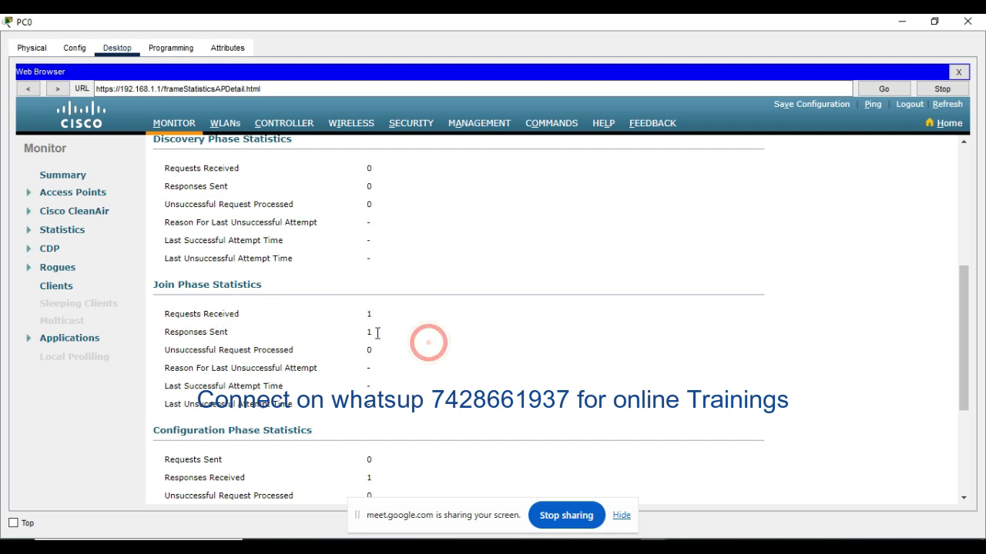
click(373, 332)
click(553, 334)
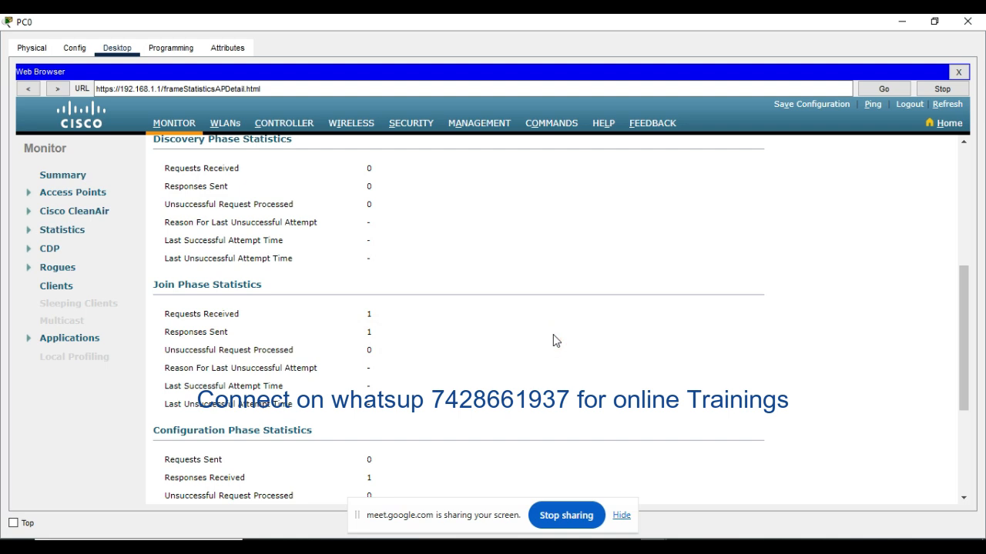
scroll(556, 342, down, 2)
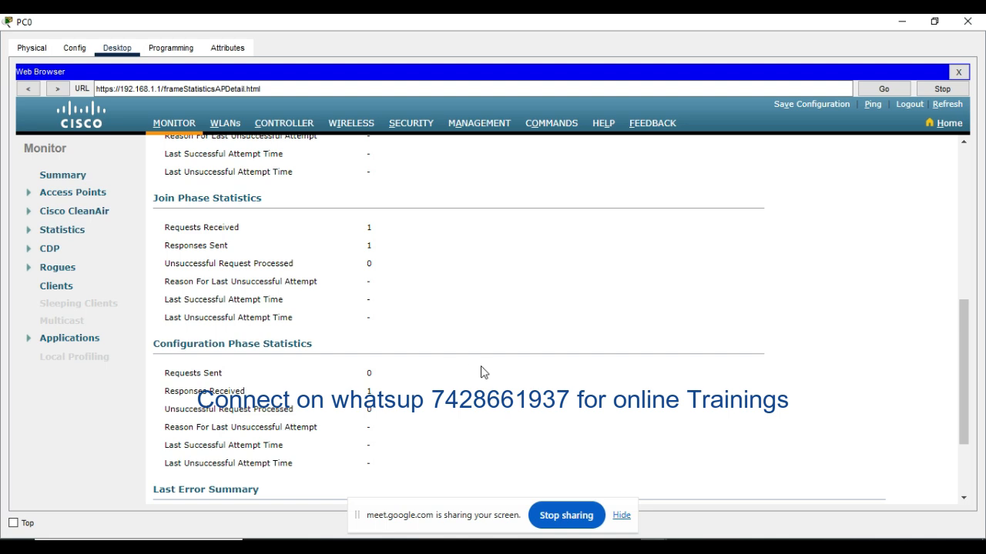
scroll(481, 373, down, 3)
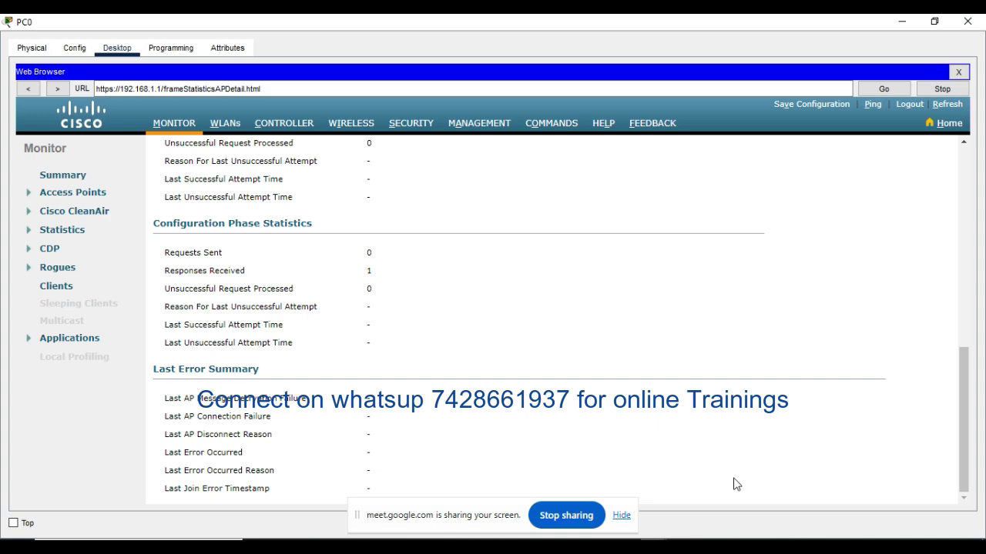
scroll(633, 394, up, 10)
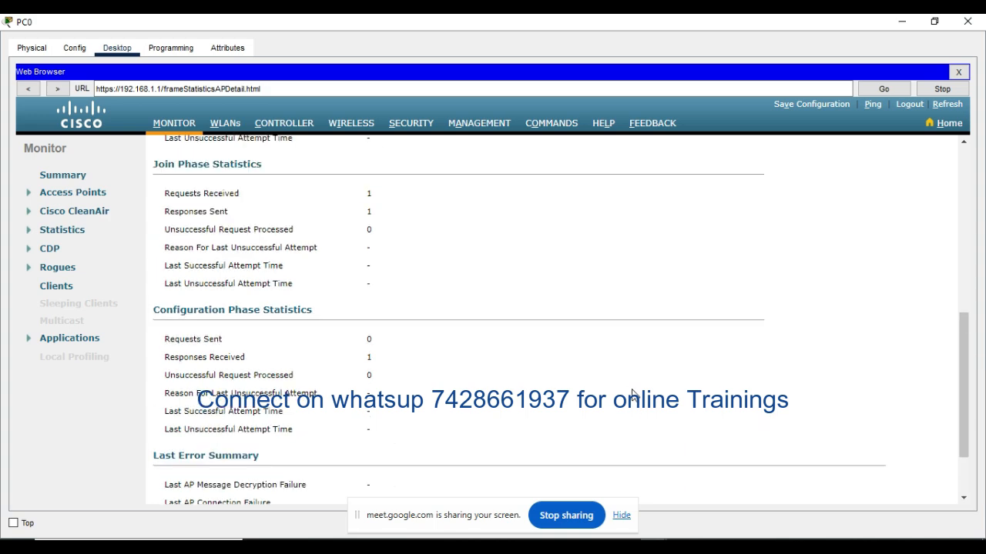
Step: Open the controller's Wireless page and try to open AP-2's details from the All APs list
scroll(633, 394, up, 2)
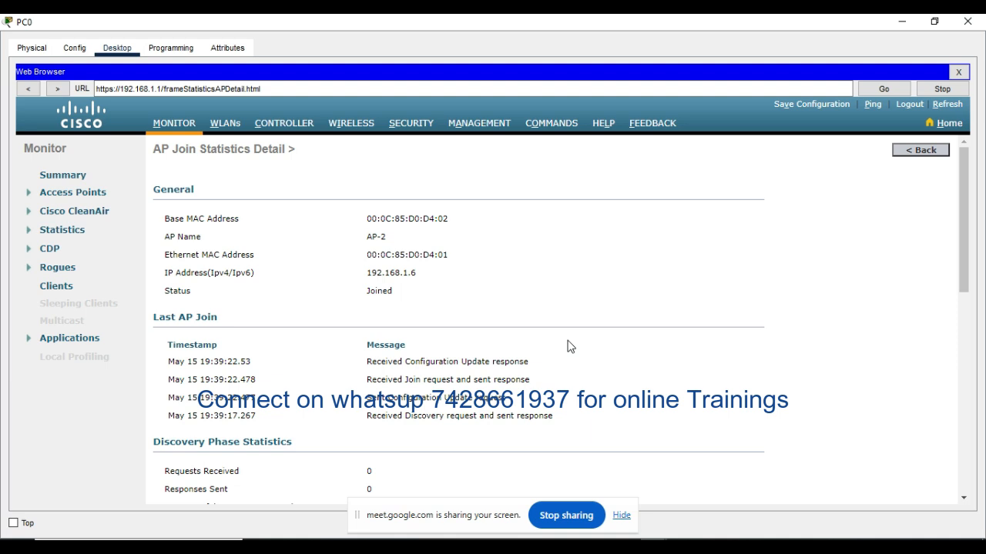
scroll(570, 347, down, 3)
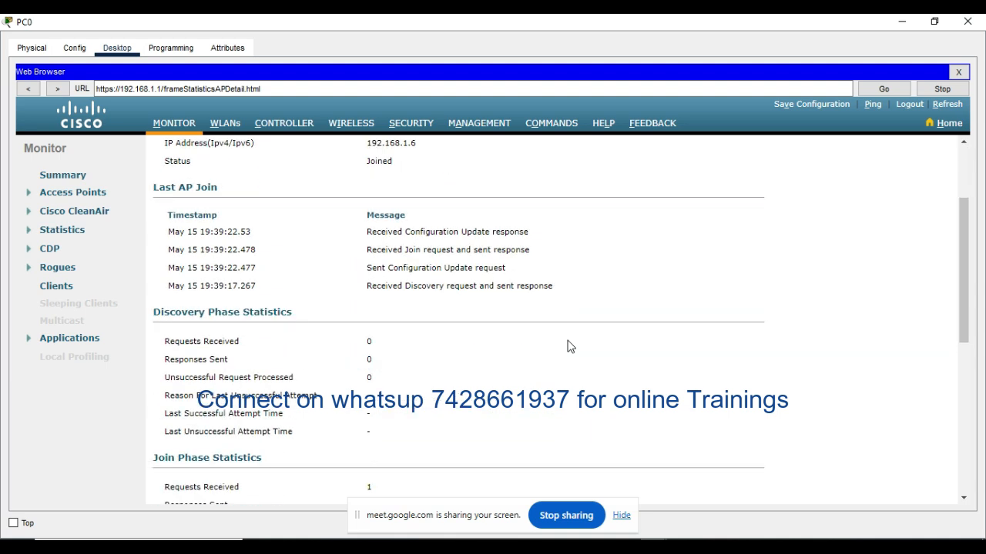
scroll(570, 346, up, 3)
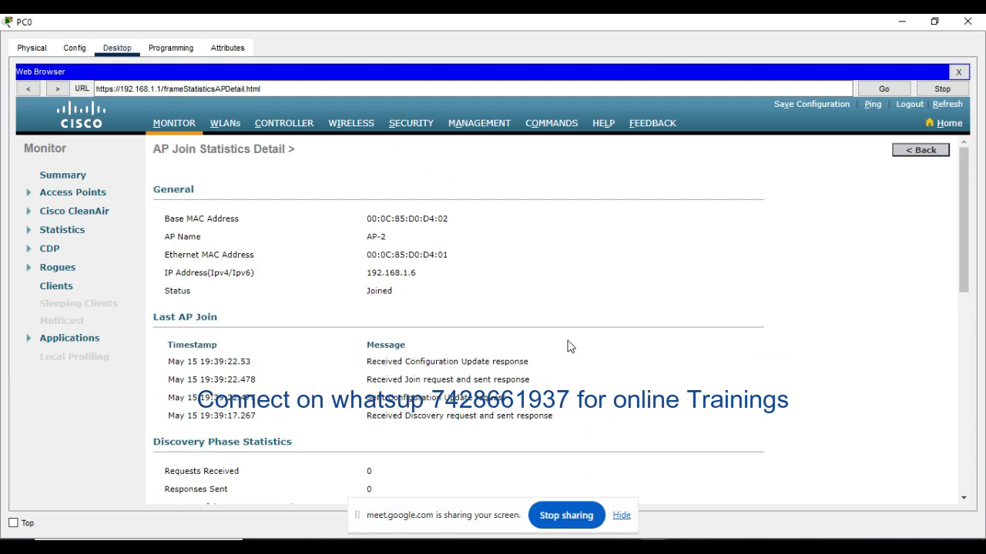
click(354, 124)
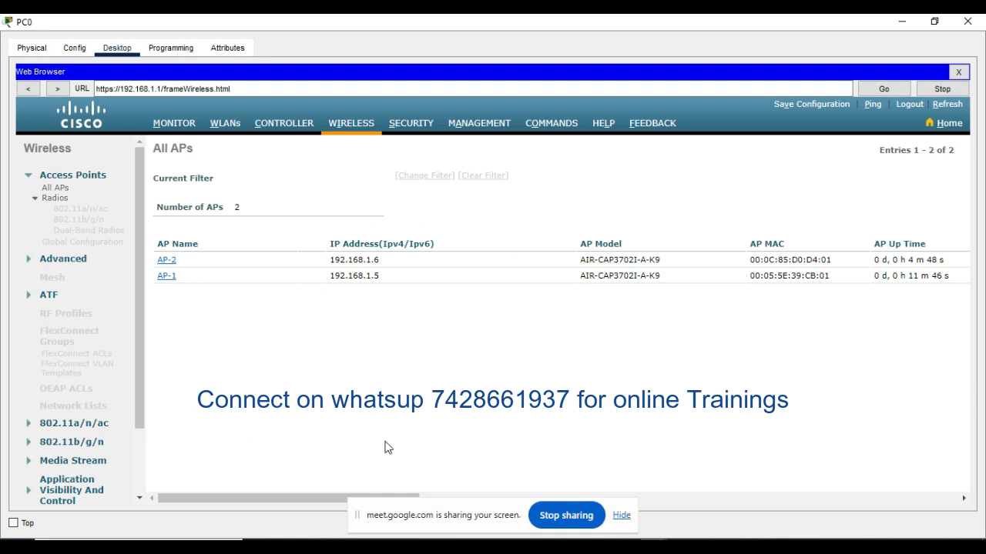
click(167, 261)
click(167, 262)
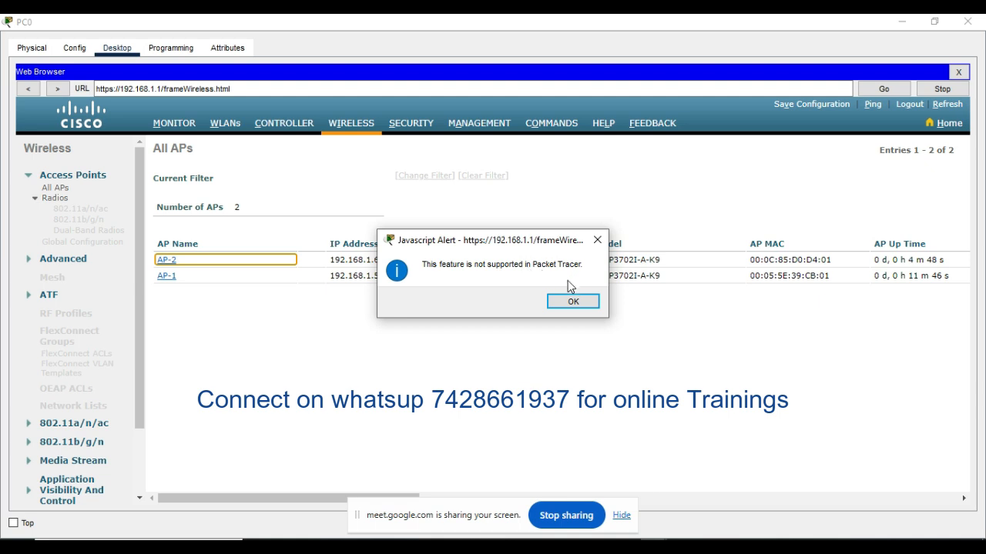
click(572, 302)
click(139, 547)
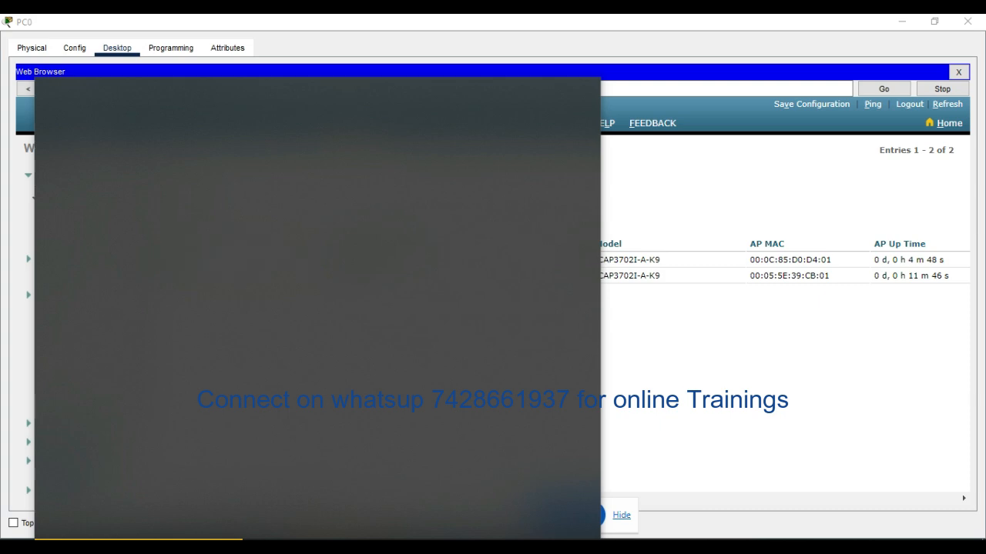
click(119, 537)
text(ap)
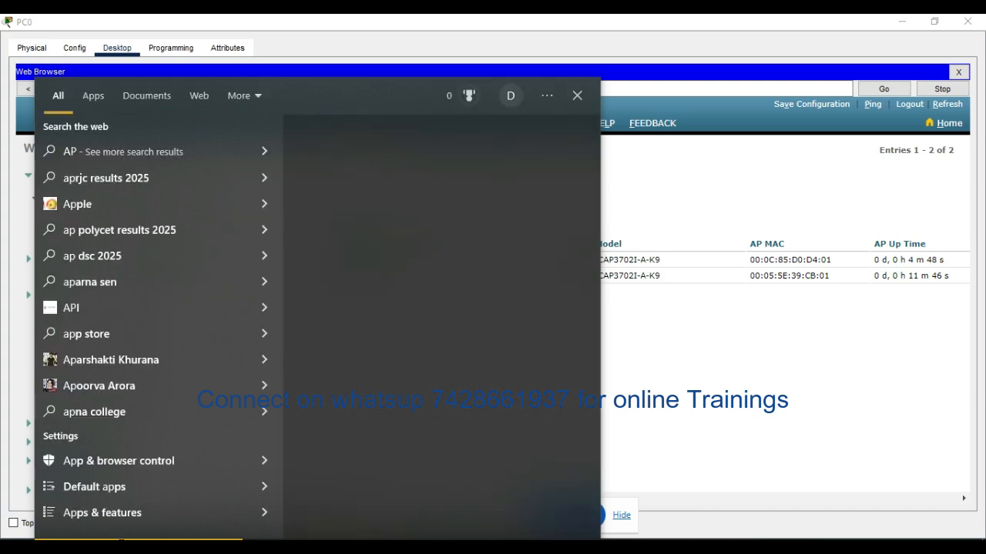
text( Disco)
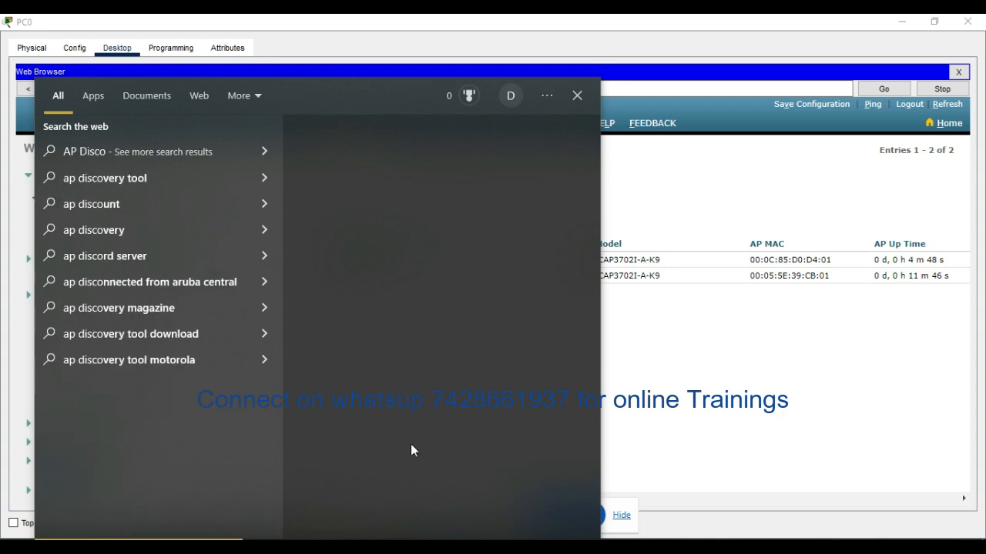
click(731, 407)
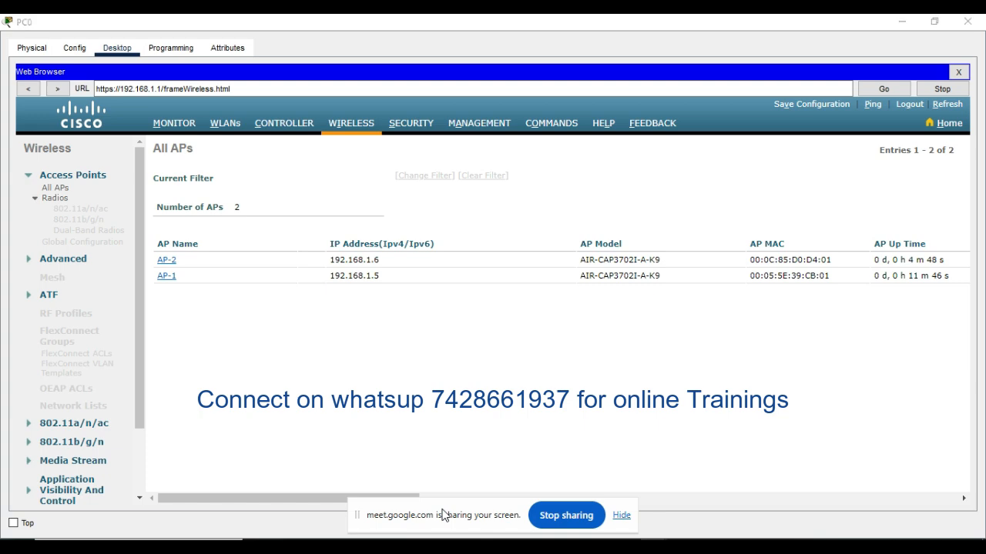
Step: Switch to File Explorer and open the YOUTUBE DATA folder on Local Disk (D:)
key(super)
key(super)
key(super+e)
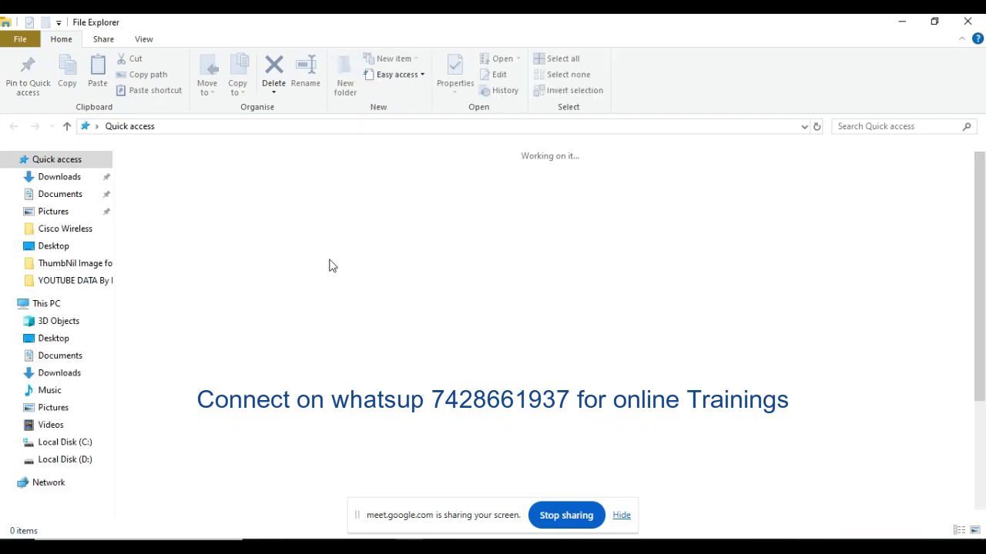
click(50, 284)
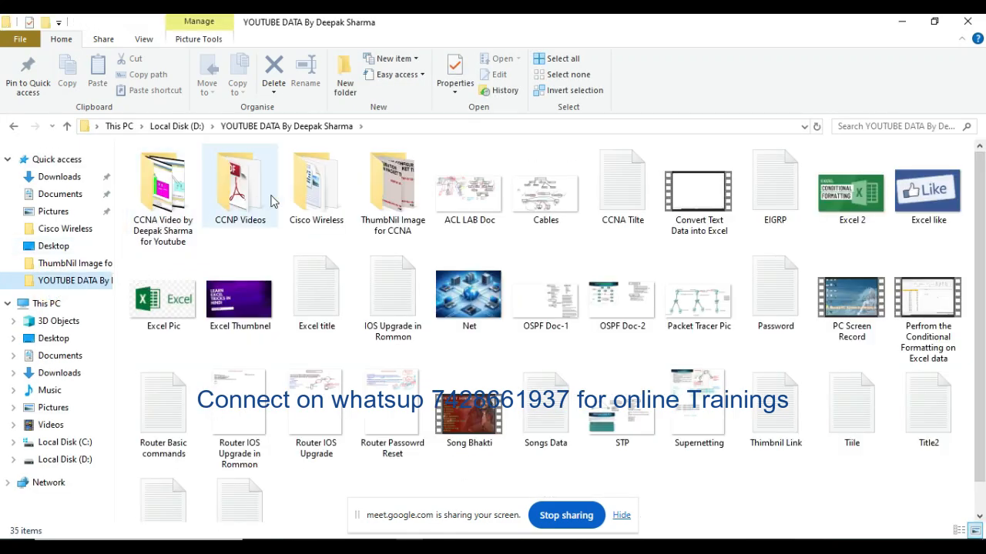
double_click(176, 191)
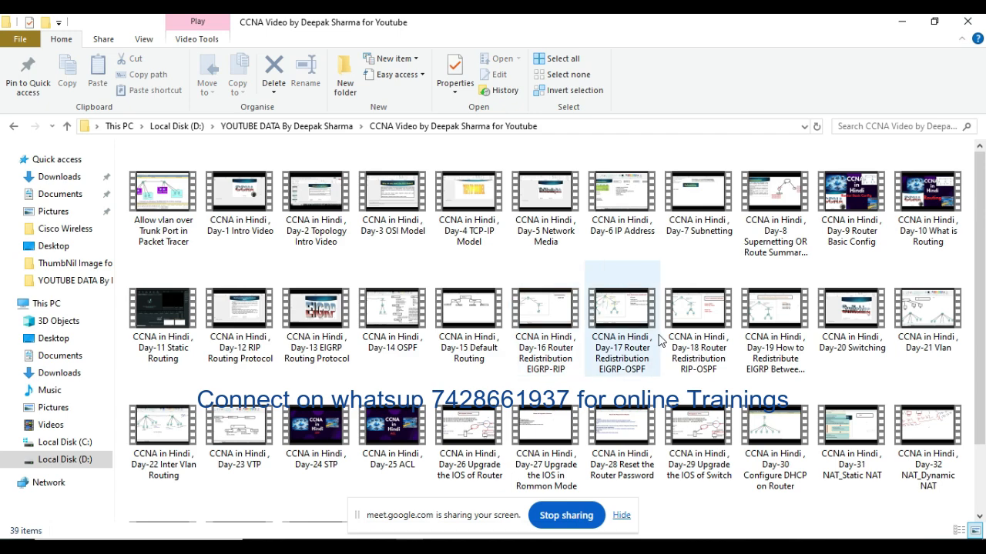
scroll(609, 324, down, 2)
scroll(731, 448, up, 2)
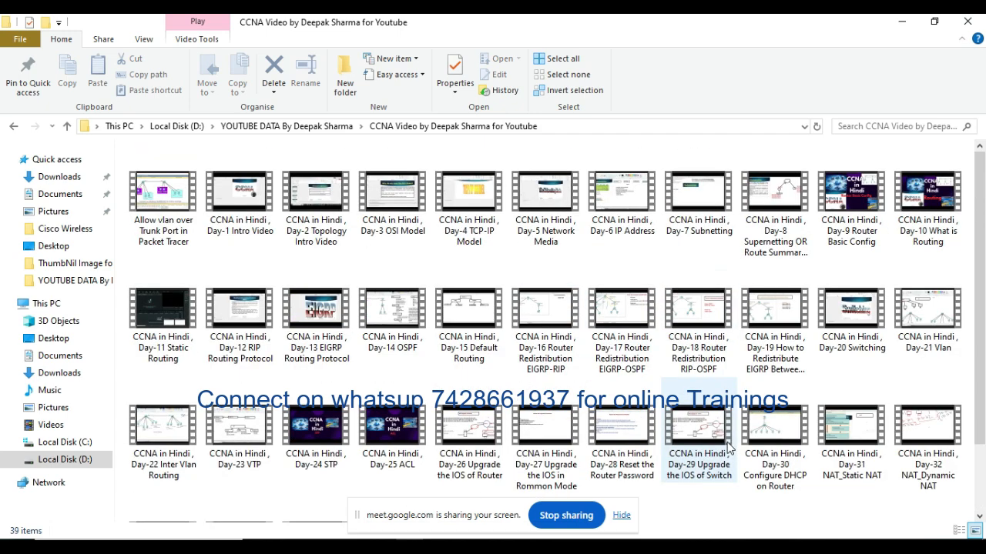
click(333, 126)
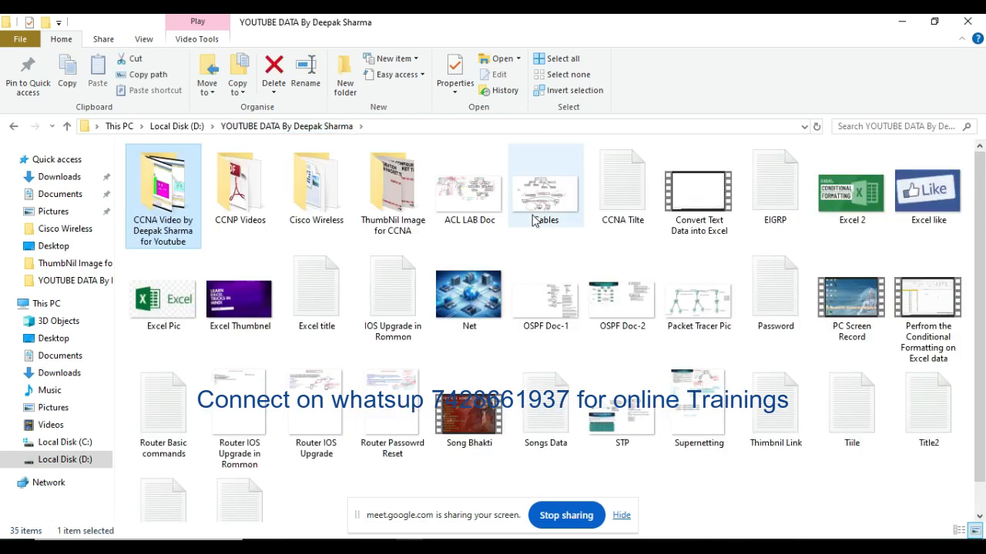
Step: Open the AP_Discovery_joinProcess document from the Cisco Wireless folder in Microsoft Word
scroll(605, 322, down, 1)
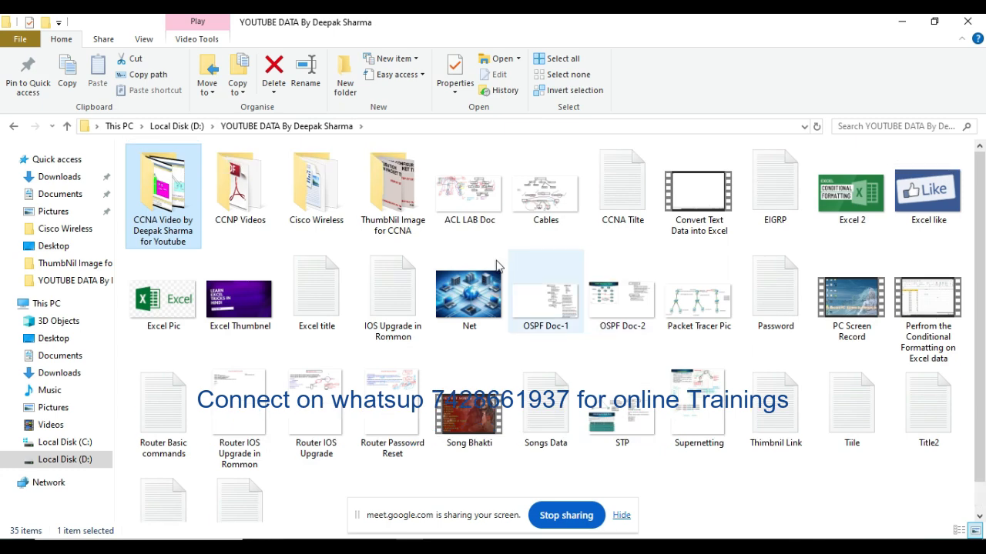
double_click(301, 176)
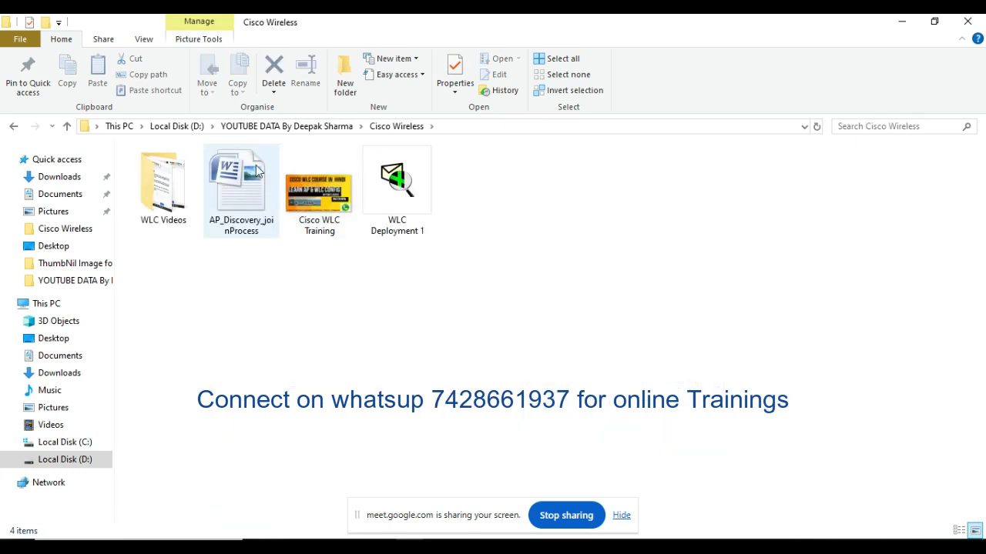
double_click(245, 179)
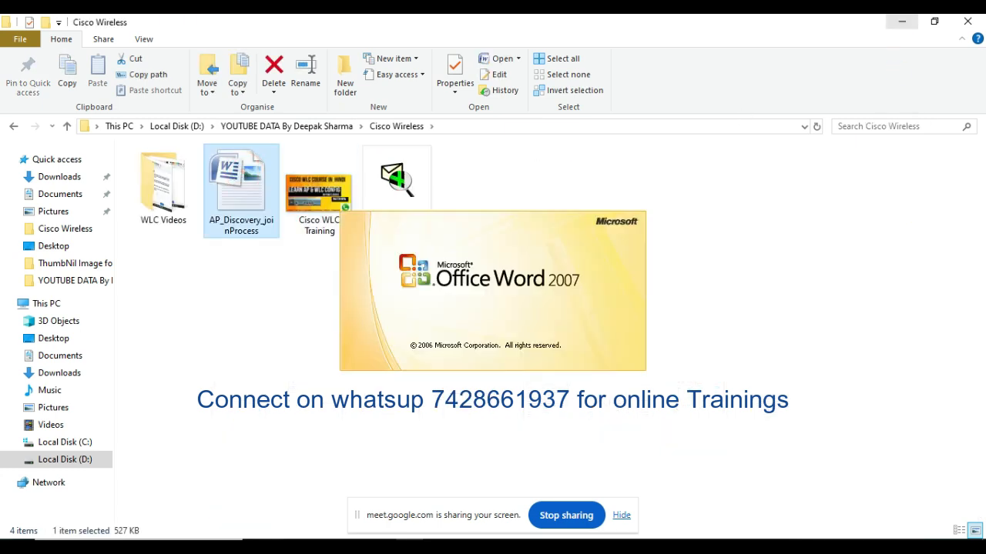
click(902, 22)
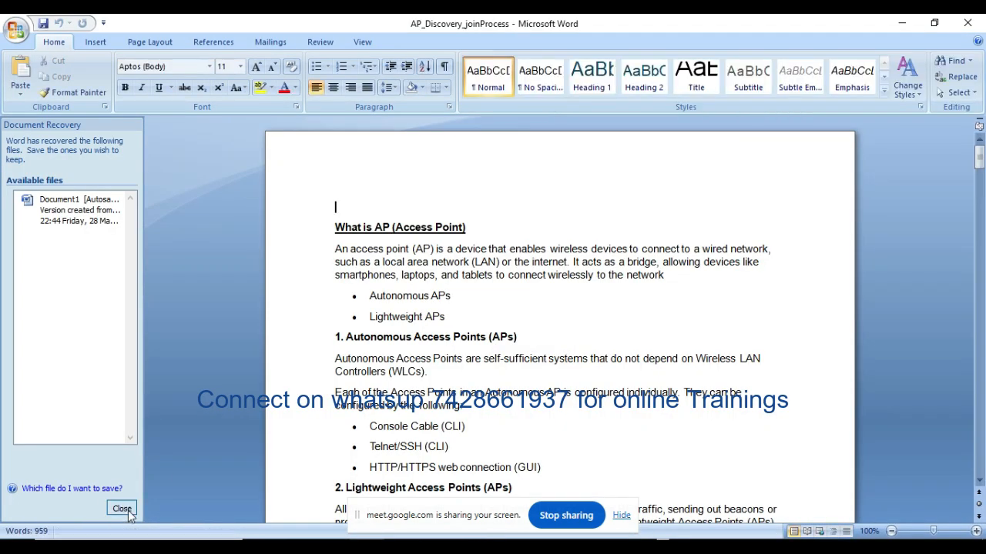
Step: Close the Document Recovery pane, choosing to keep the recovered files for viewing the next time Word starts
click(122, 509)
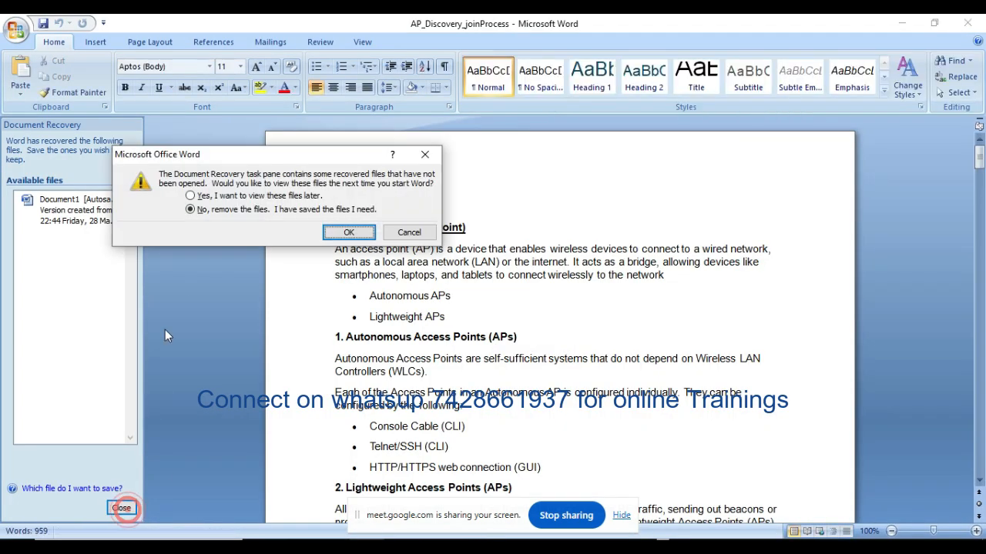
click(210, 196)
click(350, 234)
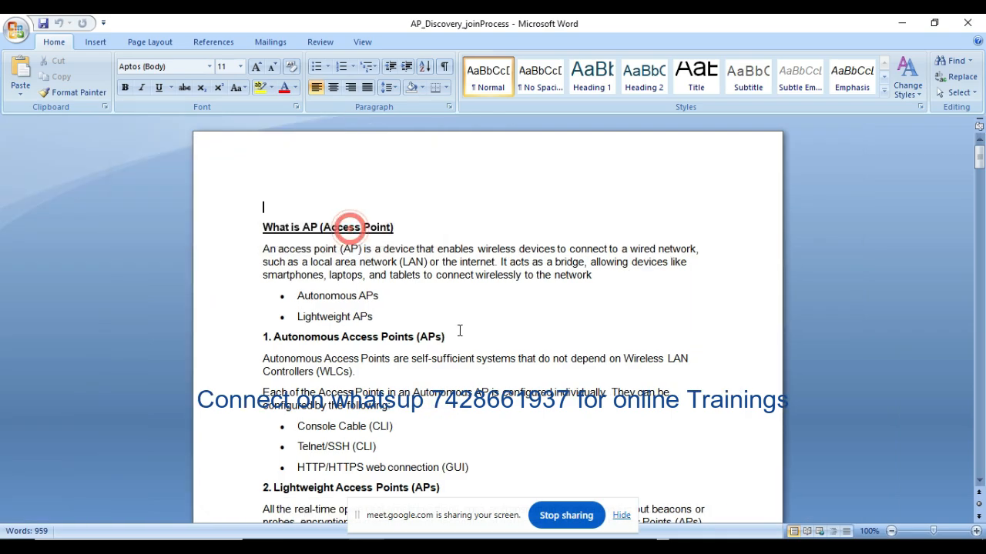
Step: Find the access point details on page 6 and examine the General settings, time statistics, hardware reset and factory default options
scroll(463, 332, down, 20)
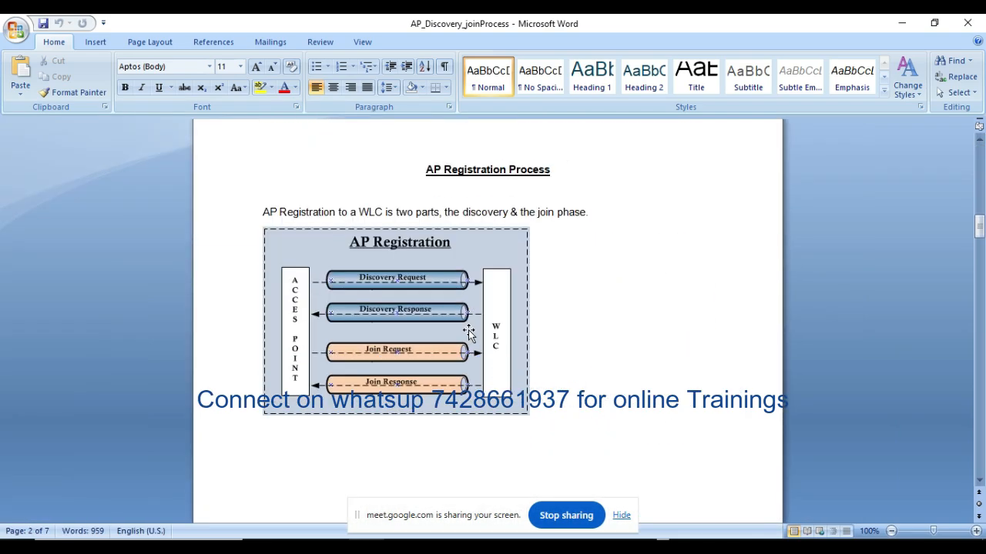
scroll(469, 331, down, 20)
scroll(477, 339, down, 20)
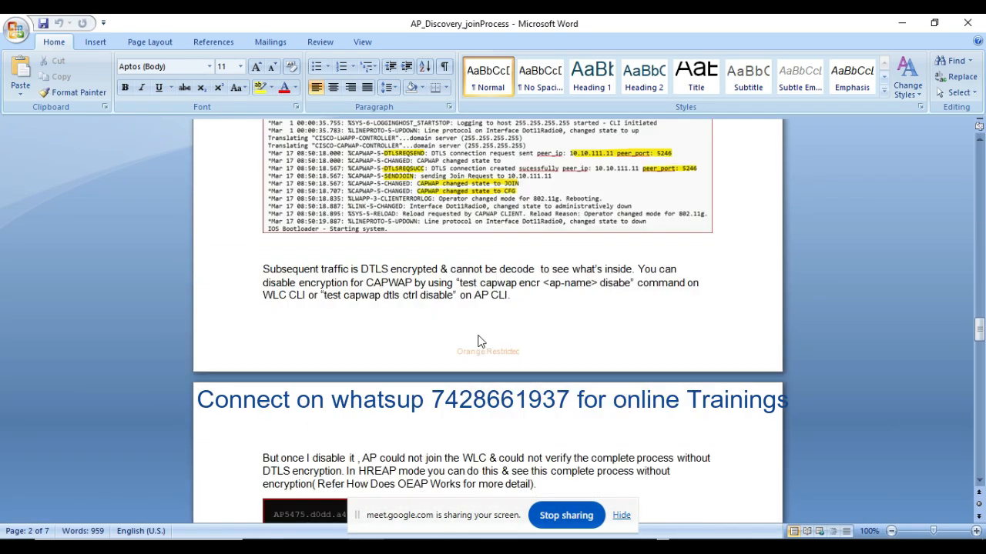
scroll(475, 334, down, 2)
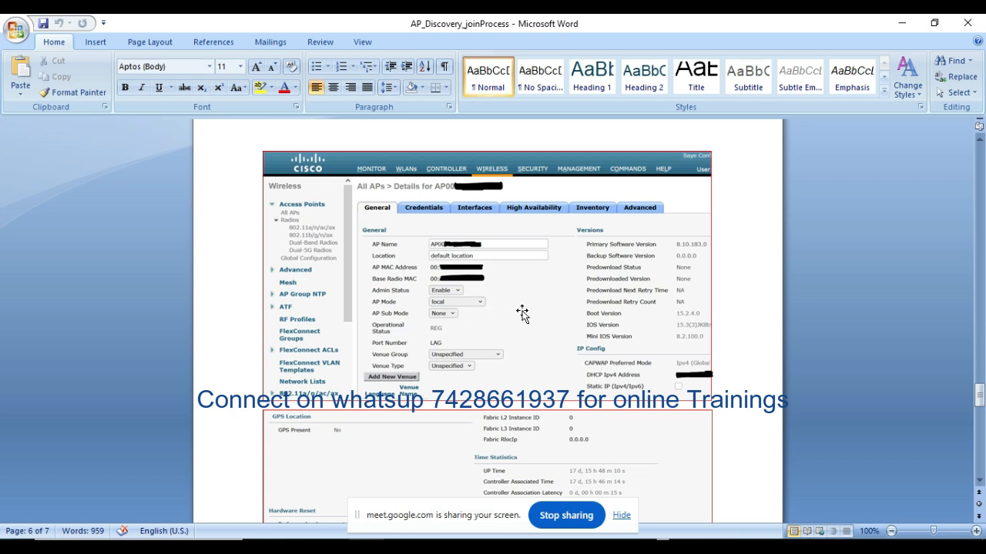
scroll(521, 312, down, 5)
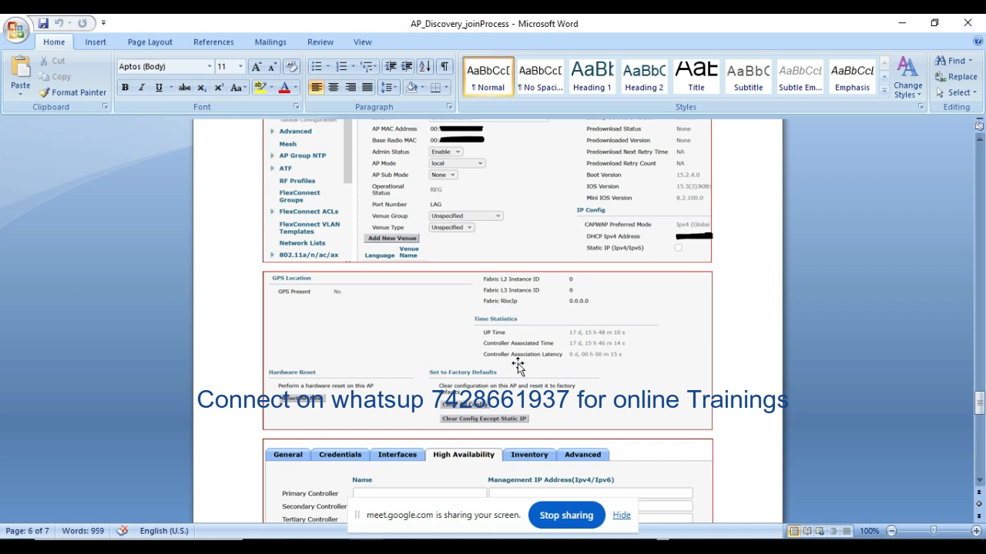
scroll(518, 368, down, 2)
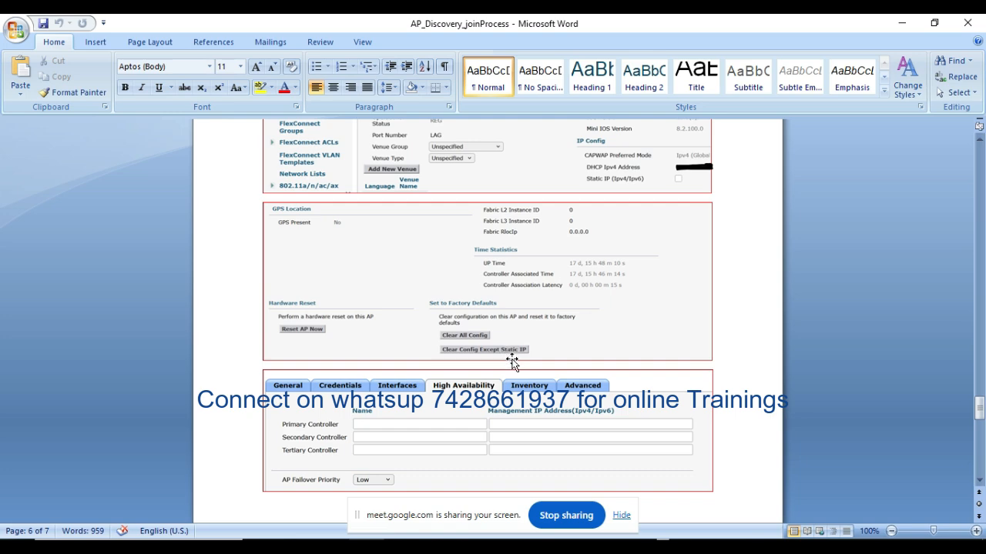
Step: Examine the High Availability screenshot with its primary, secondary and tertiary controller fields and AP Failover Priority
scroll(508, 355, up, 9)
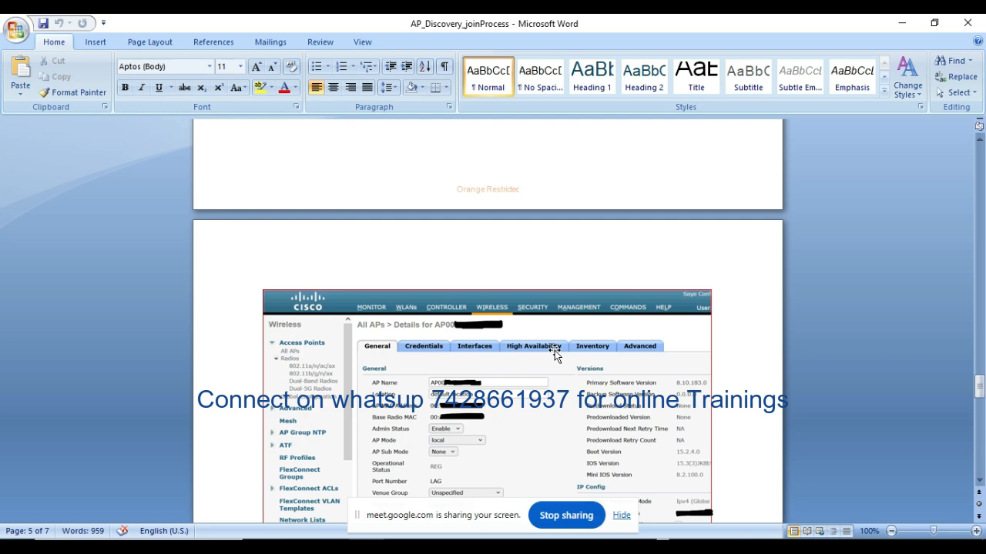
scroll(555, 351, down, 10)
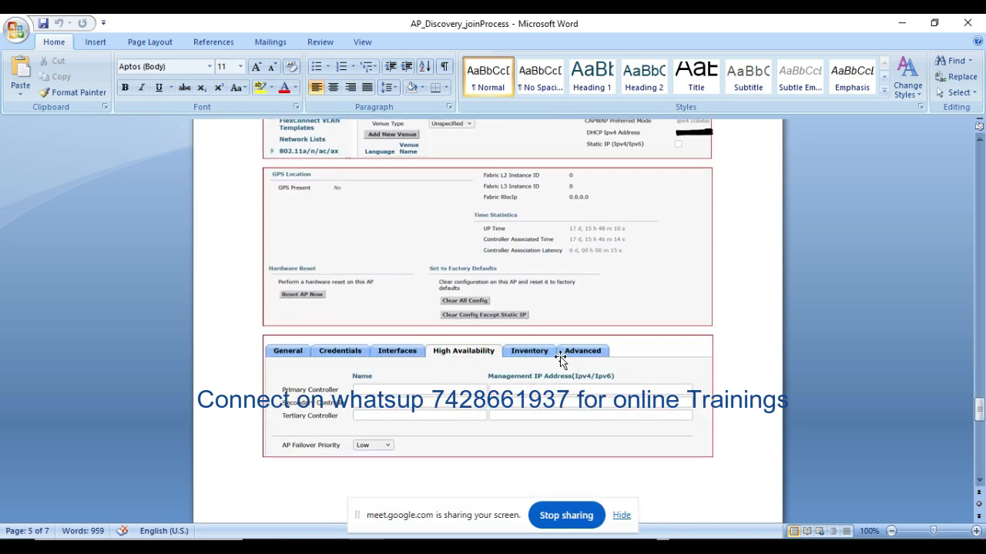
scroll(560, 356, down, 2)
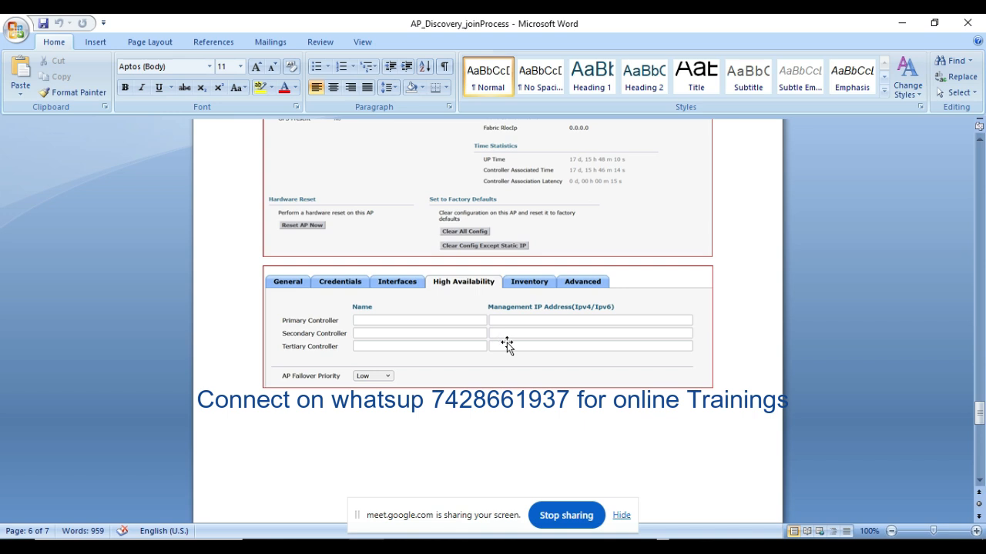
Step: Locate the Inventory screenshot on page 7 and review the access point's product, version and certificate information
scroll(508, 347, up, 3)
scroll(514, 346, up, 3)
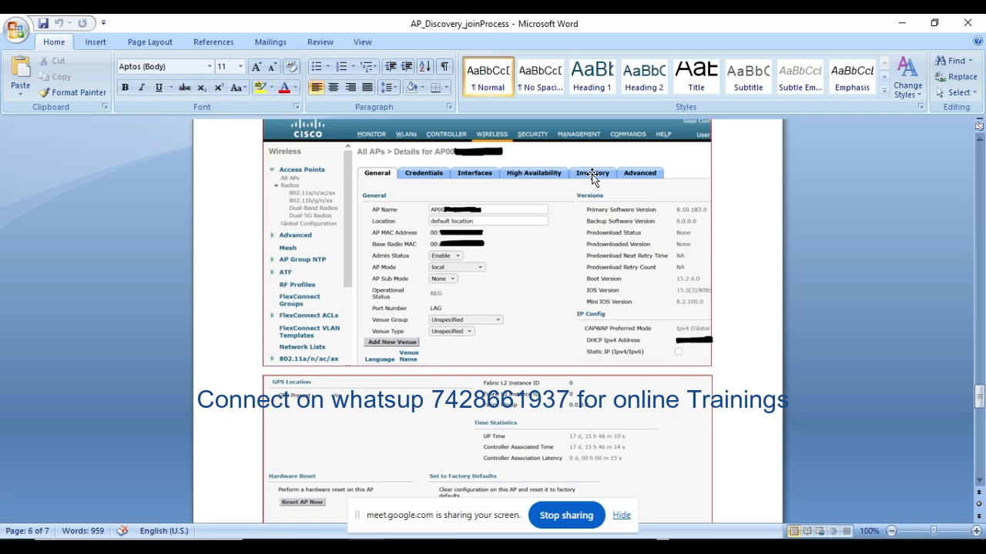
scroll(608, 285, down, 12)
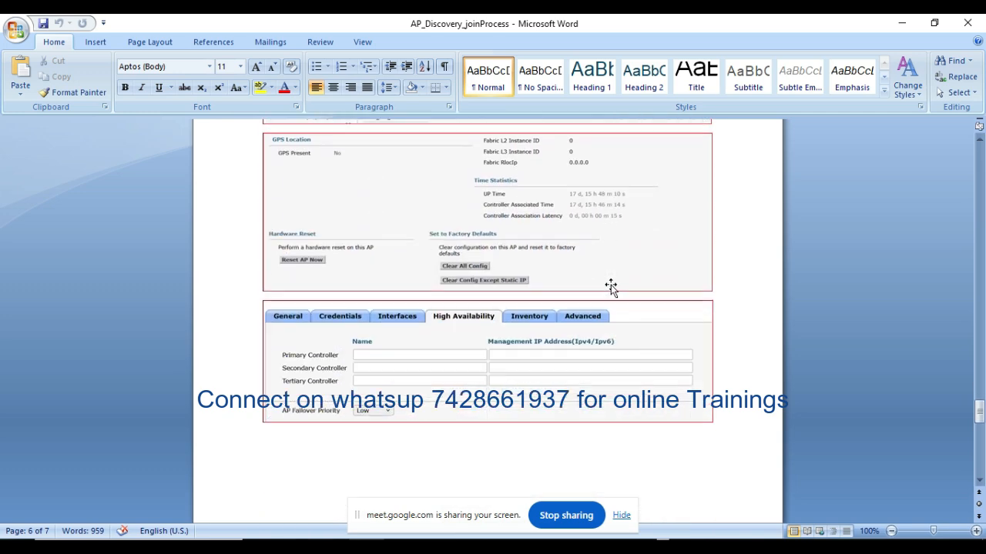
scroll(617, 283, down, 3)
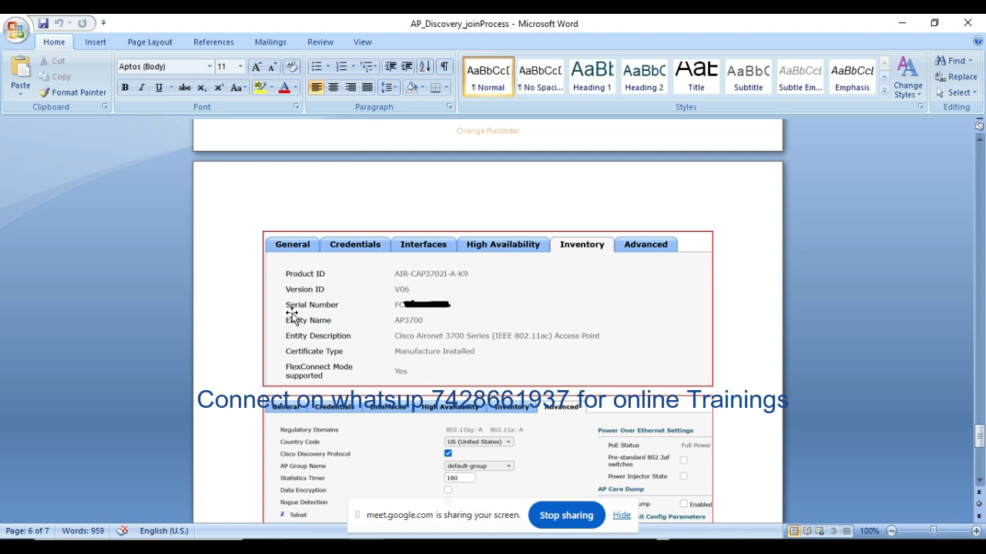
scroll(541, 274, down, 2)
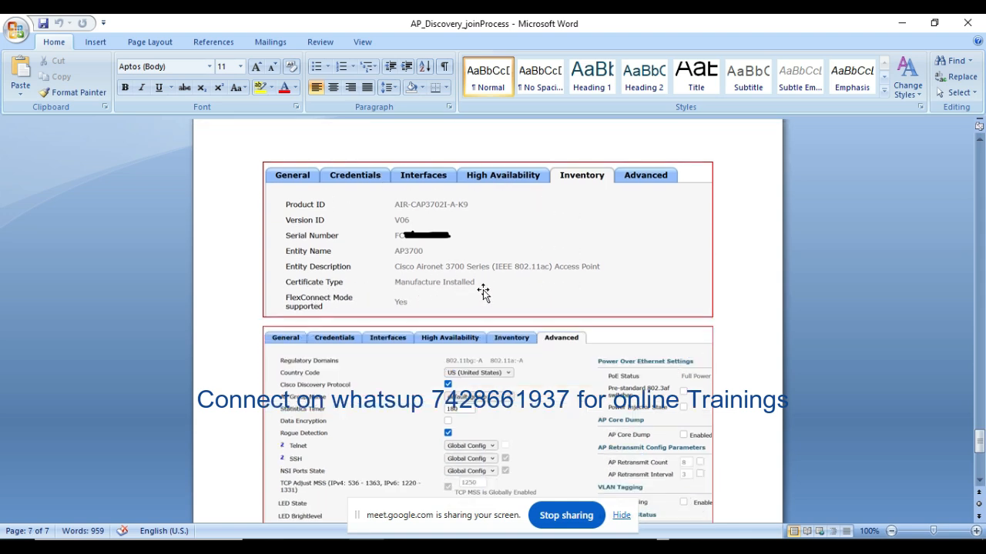
Step: Review the access point's Advanced settings in the document, including country code, Telnet/SSH, Power over Ethernet and VLAN tagging
scroll(530, 275, down, 4)
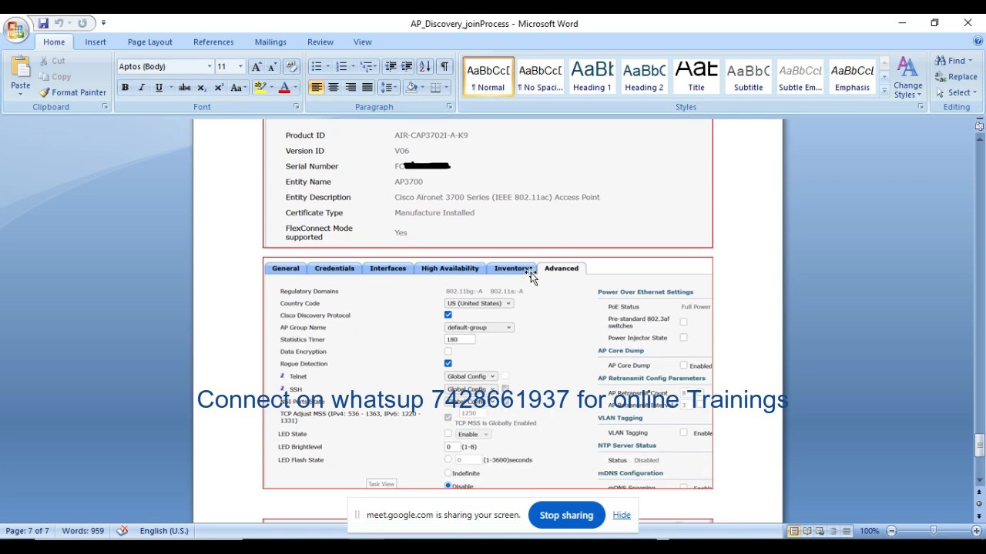
scroll(534, 273, up, 20)
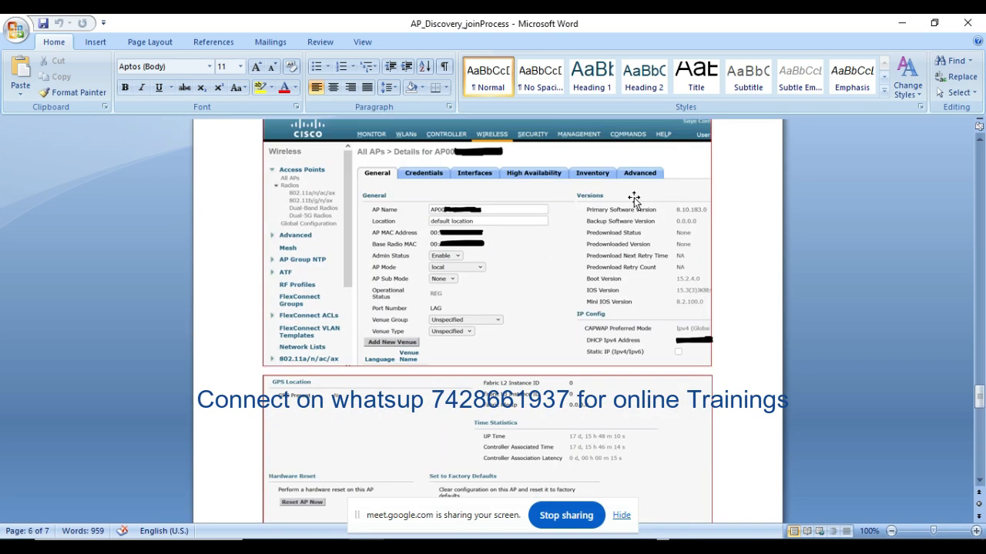
scroll(624, 288, down, 10)
scroll(627, 288, down, 10)
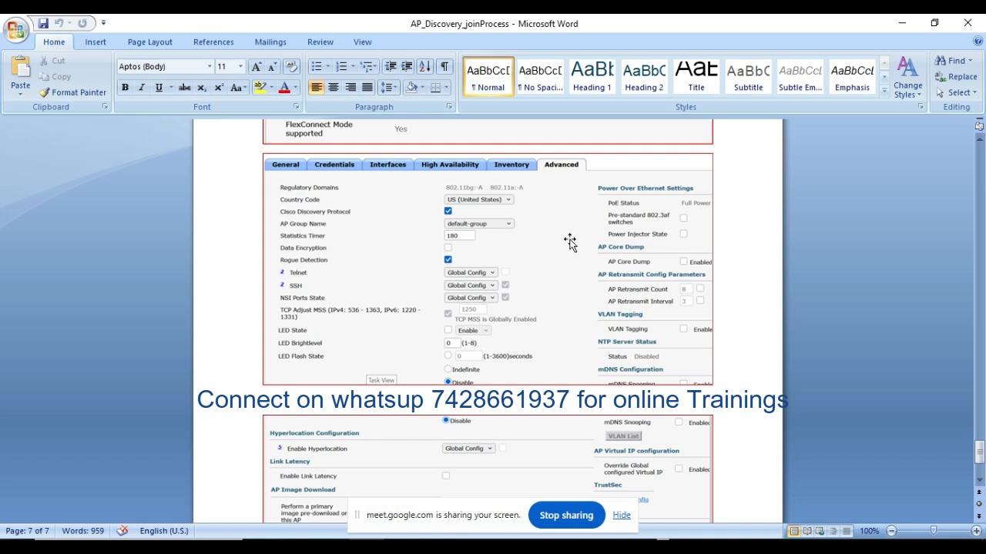
Step: Review the rest of the Advanced settings on page 7, including Hyperlocation, Link Latency, AP Image Download and TrustSec
scroll(570, 243, down, 3)
scroll(570, 243, down, 1)
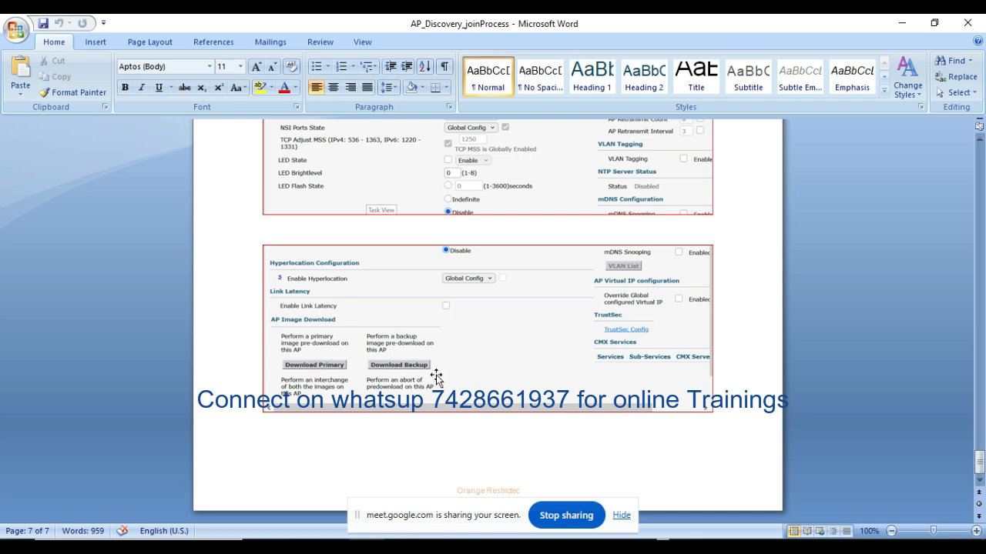
scroll(543, 358, up, 10)
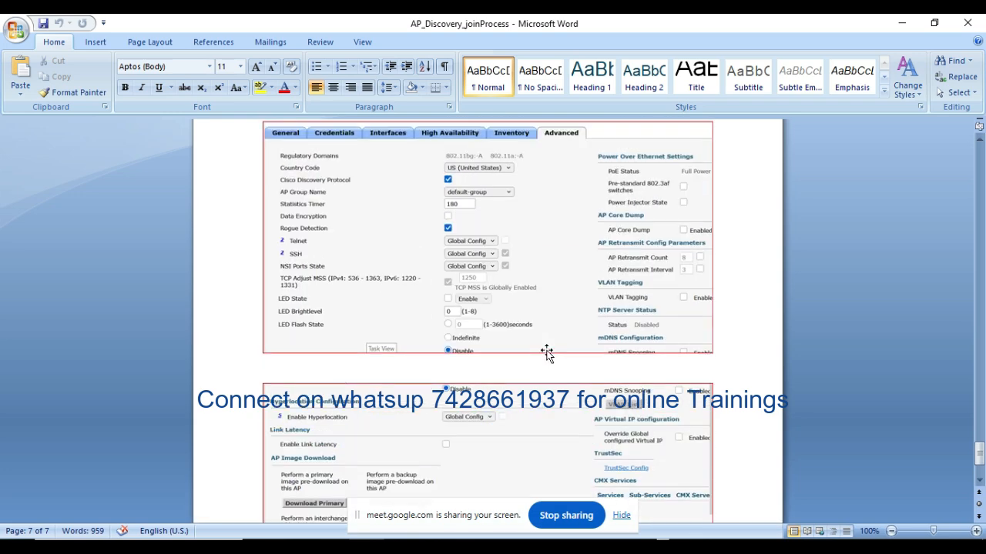
scroll(546, 354, up, 15)
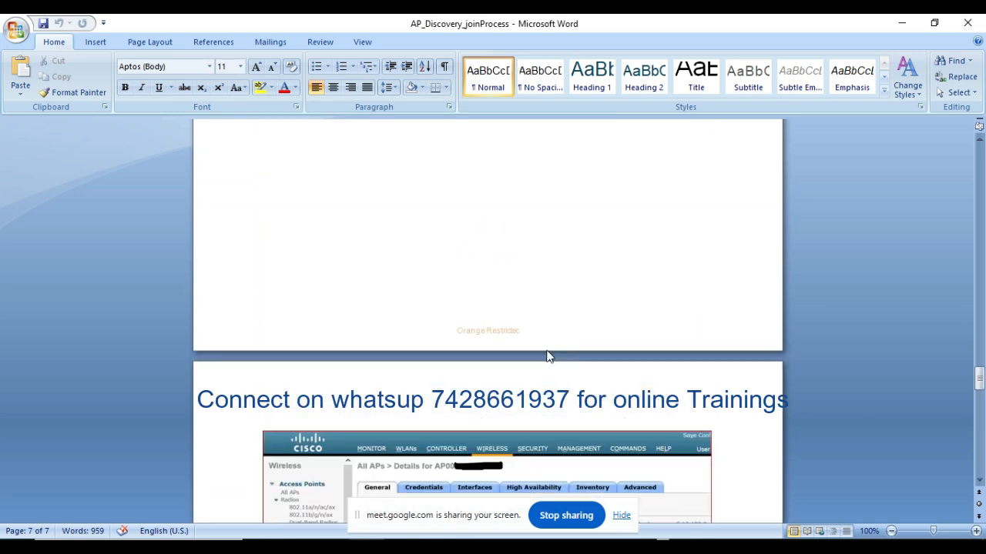
Step: Switch to Cisco Packet Tracer, show PC0's controller web page full size, and review the All APs list and Wireless options
mouse_move(142, 540)
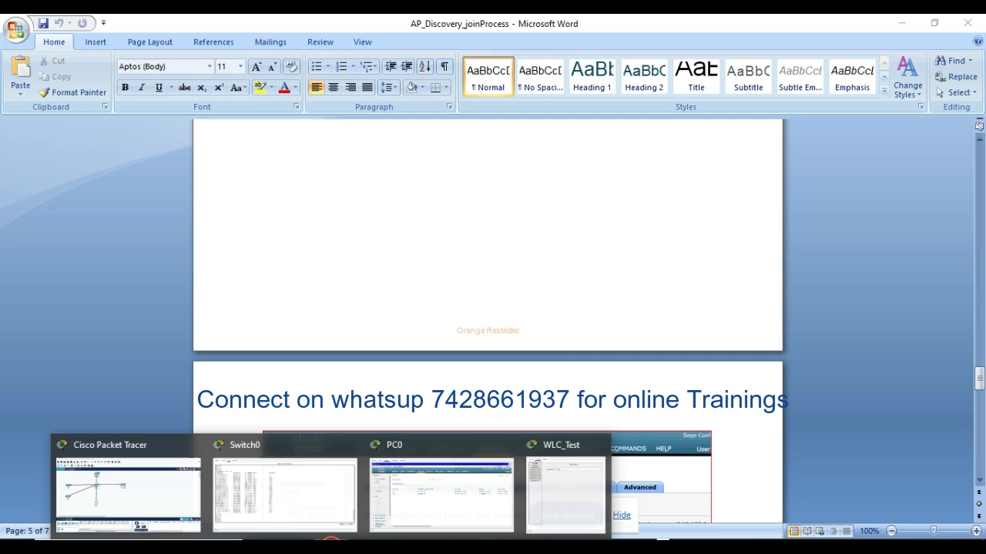
click(145, 494)
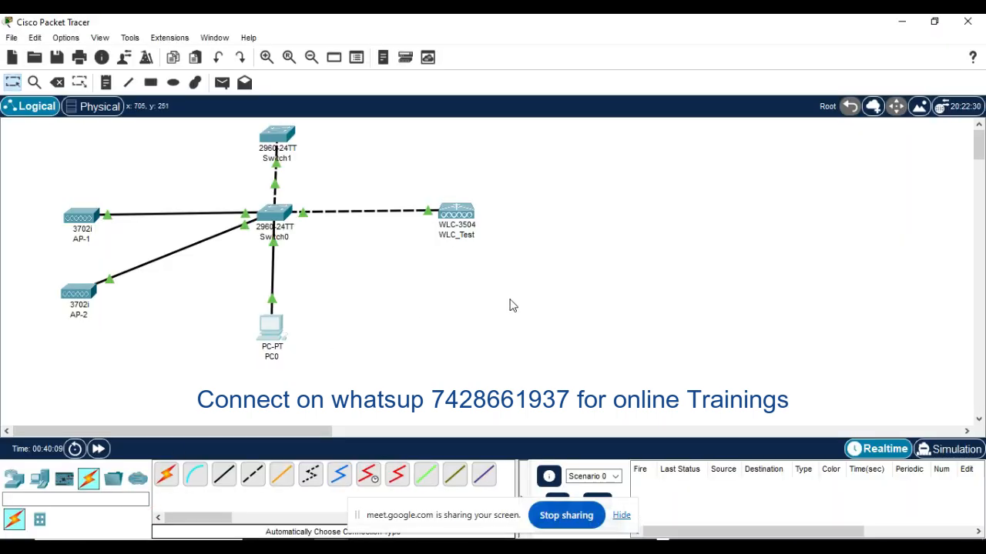
click(273, 326)
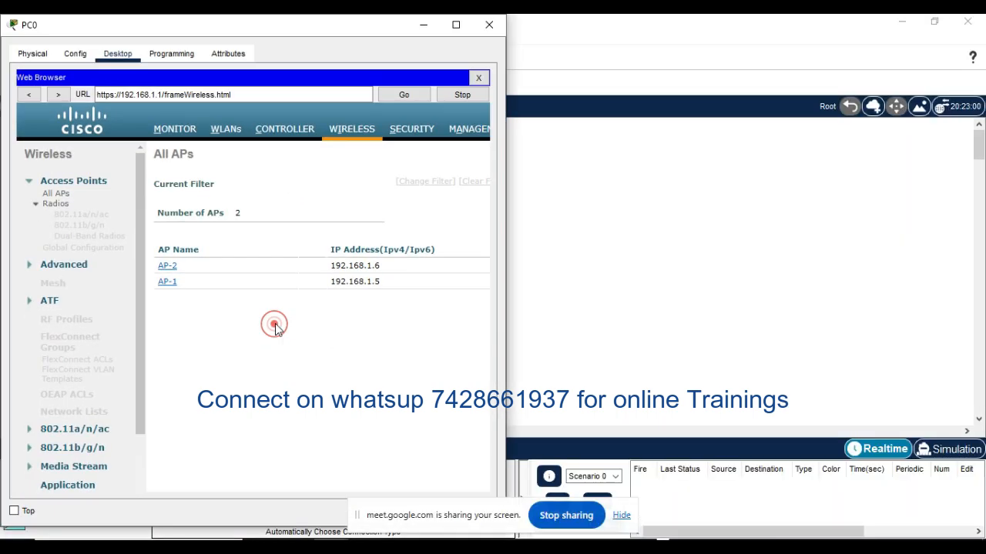
click(456, 25)
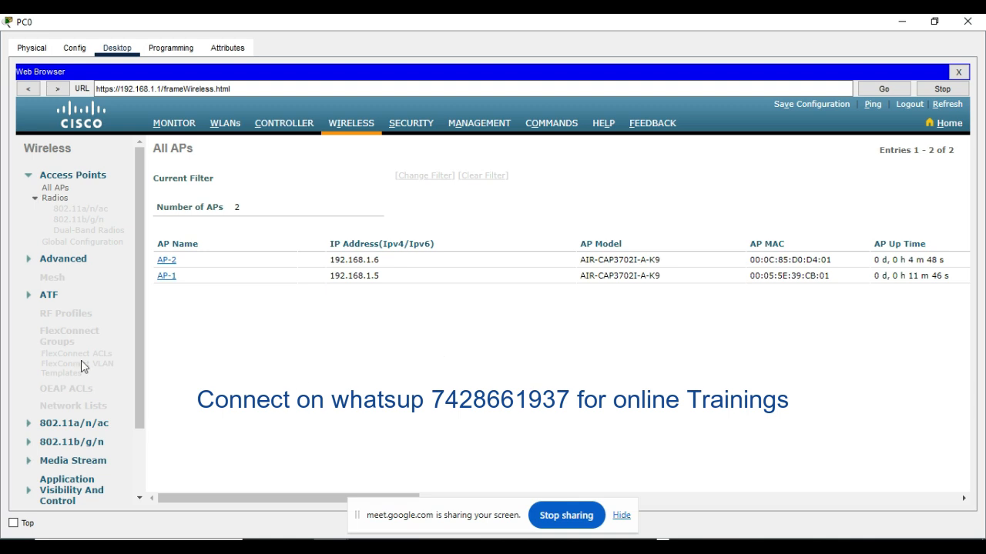
mouse_move(137, 171)
mouse_down()
mouse_move(137, 266)
mouse_move(138, 174)
mouse_up()
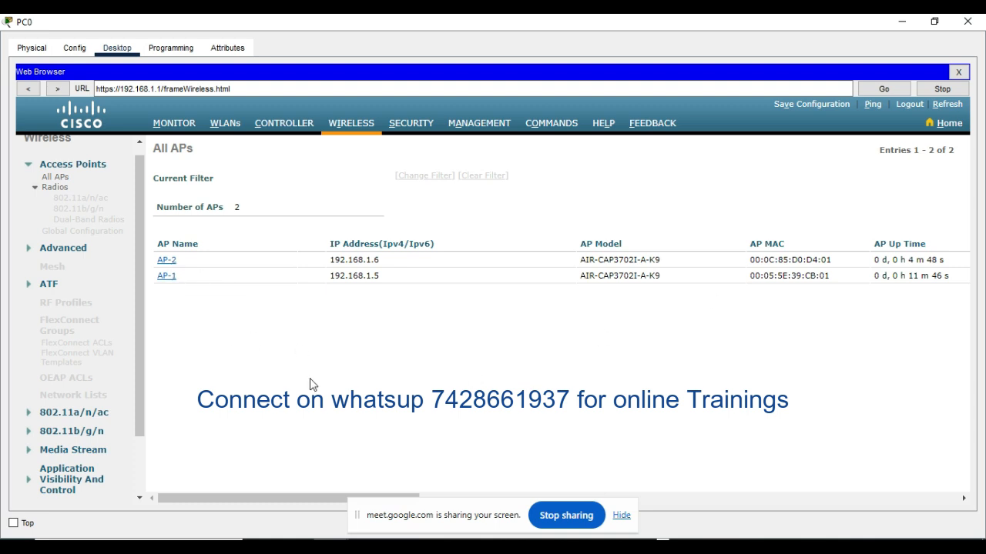
drag(136, 333, 137, 295)
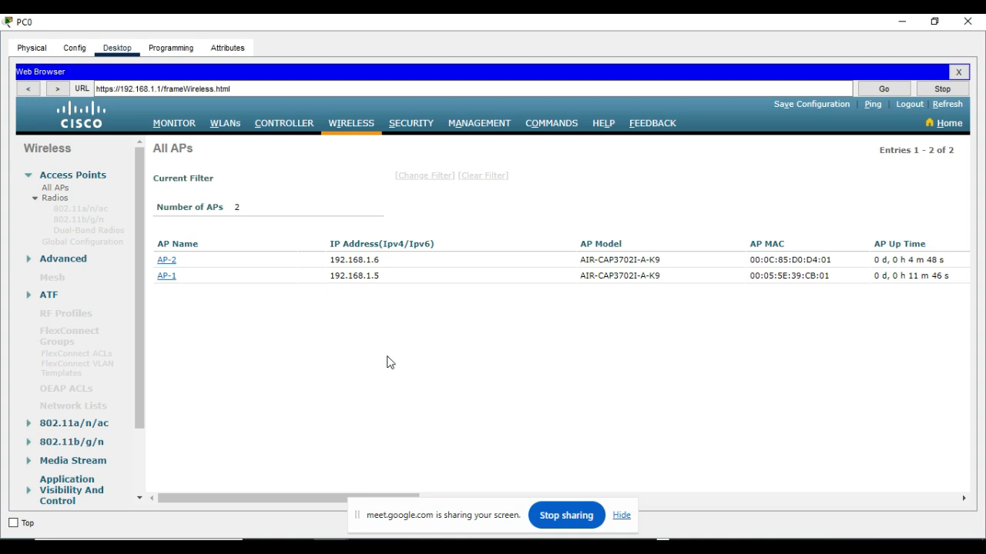
Step: Switch back to the AP_Discovery_joinProcess document in Microsoft Word
mouse_move(367, 547)
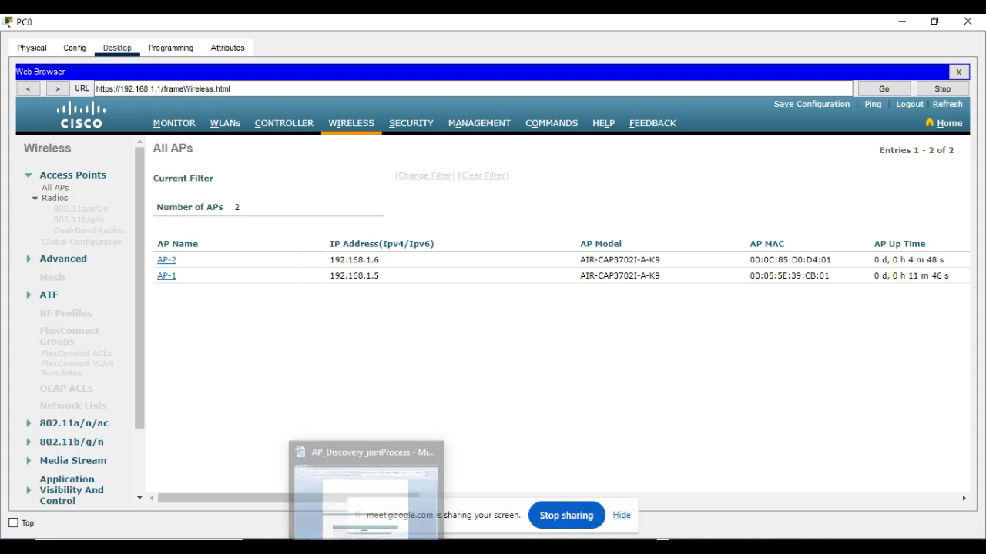